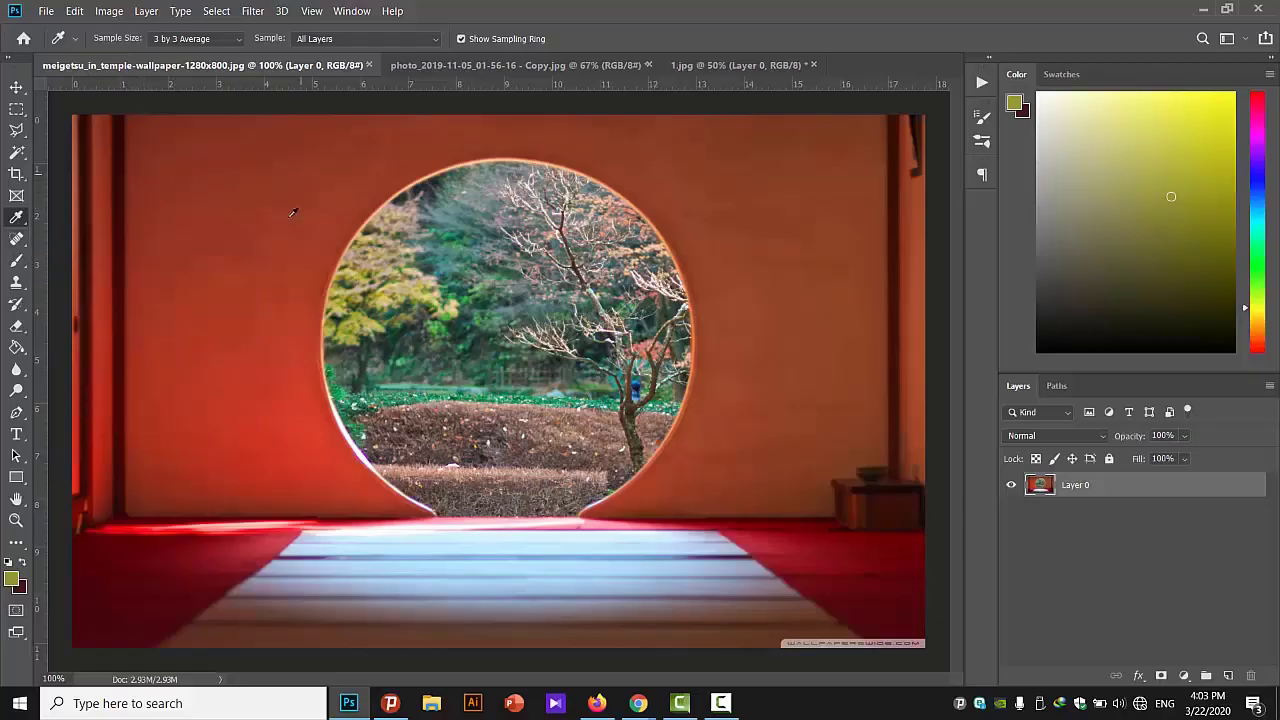
# - Select the Spot Healing Brush and switch to the 1.jpg portrait document
pyautogui.click(16, 237)
pyautogui.rightClick(17, 240)
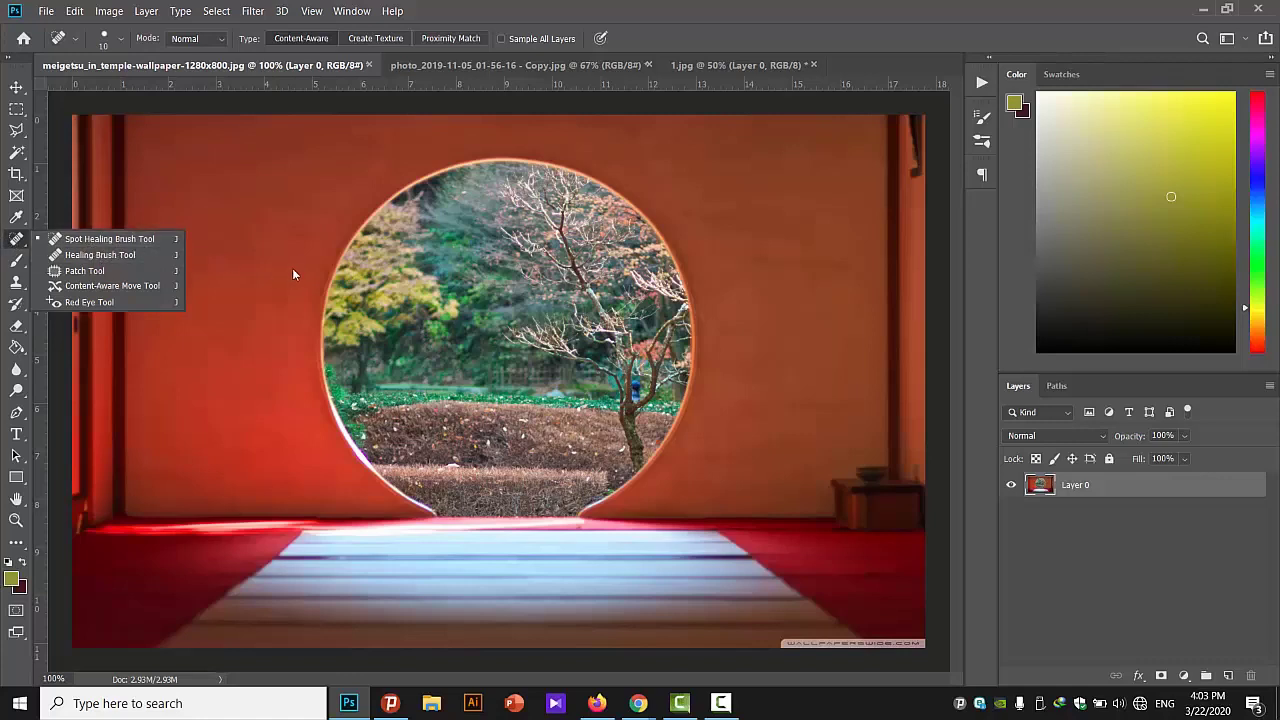
pyautogui.click(12, 243)
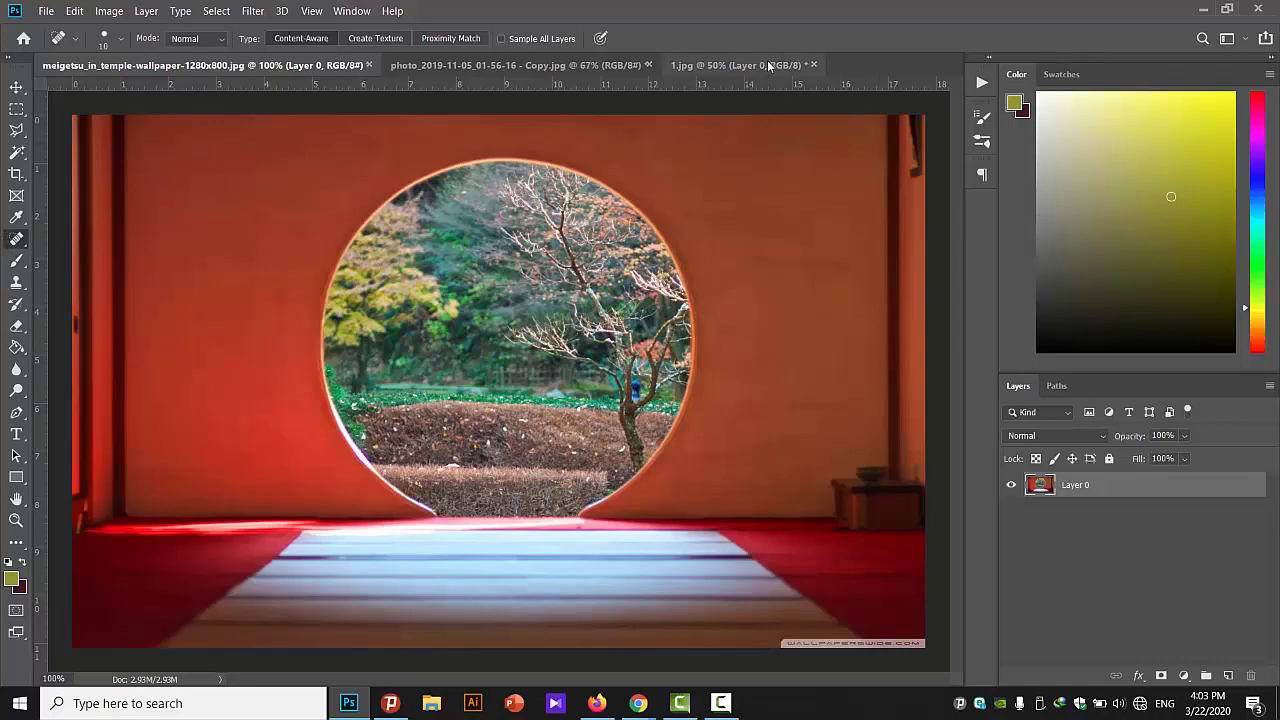
pyautogui.click(738, 65)
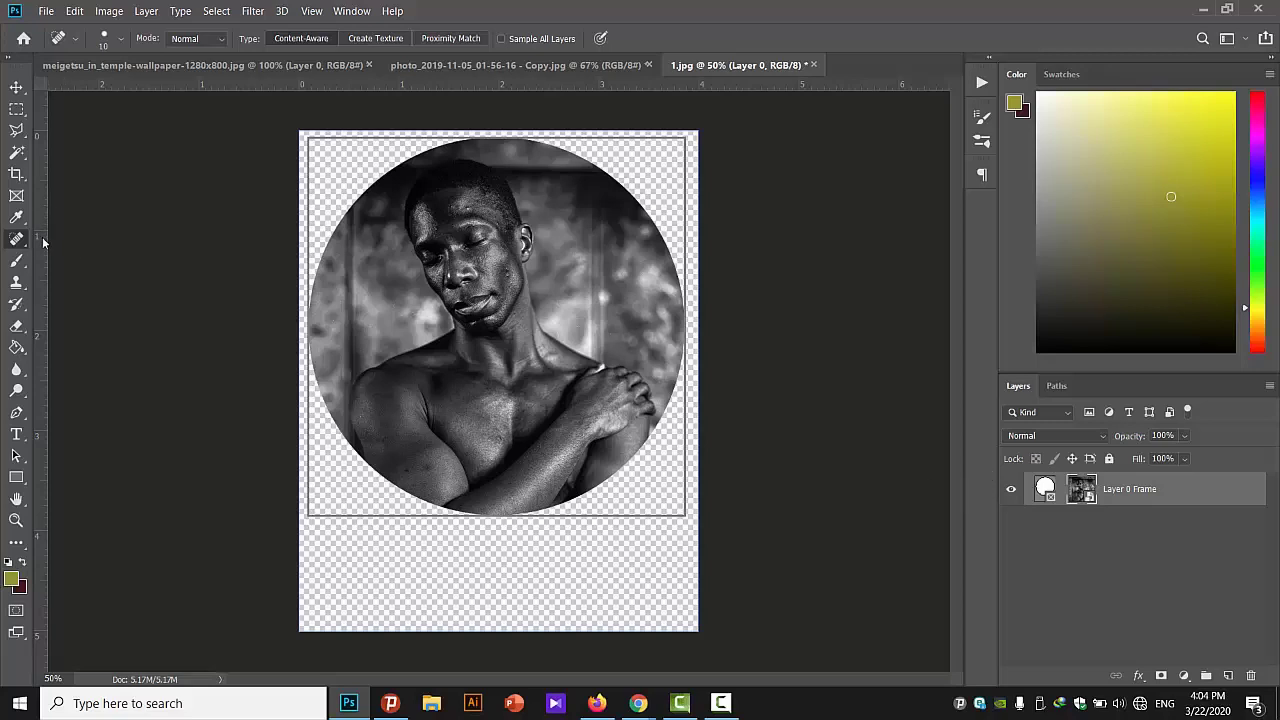
# - Zoom into the man's face with the Zoom tool, then return to 100%
pyautogui.click(16, 520)
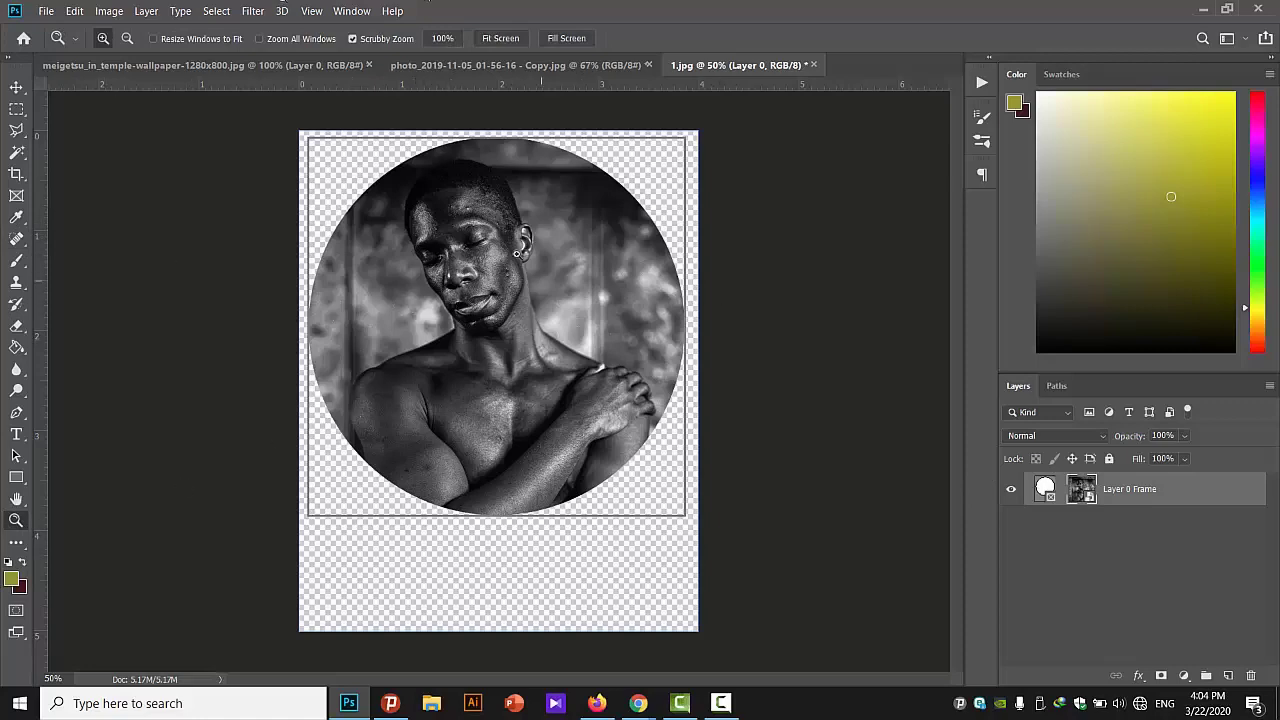
pyautogui.click(463, 237)
pyautogui.click(460, 211)
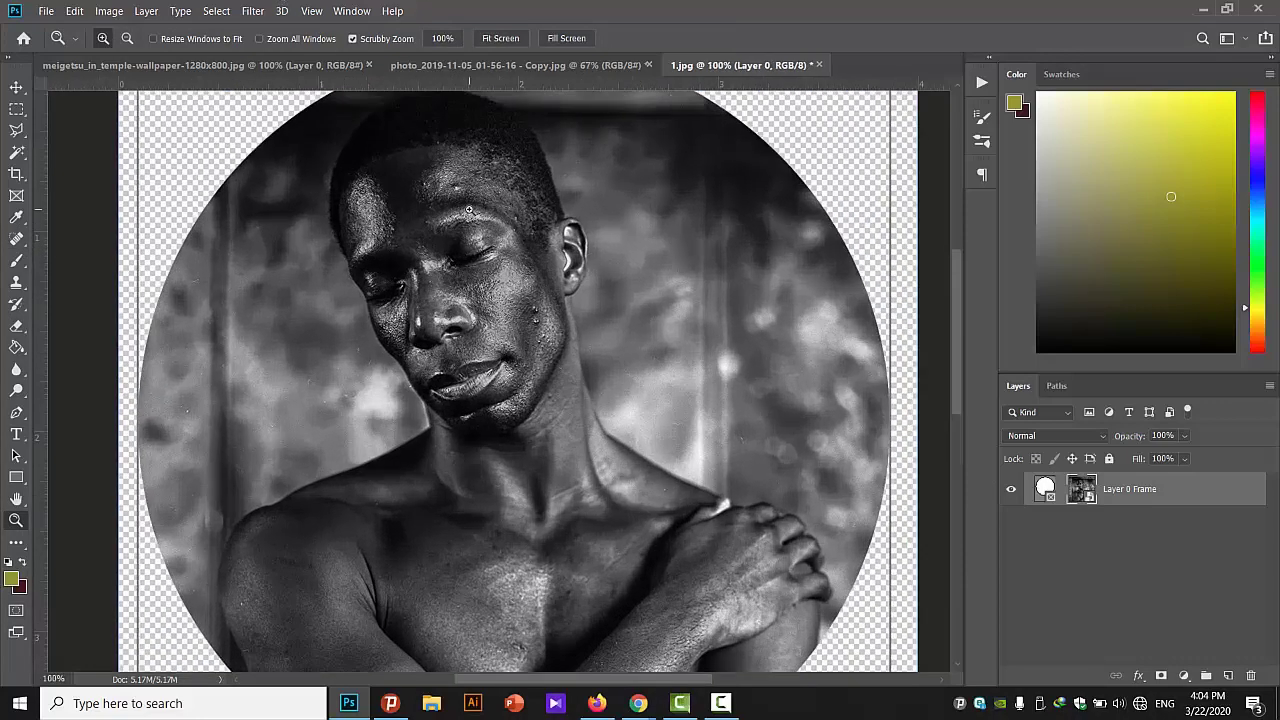
pyautogui.click(520, 290)
pyautogui.rightClick(539, 301)
pyautogui.click(580, 389)
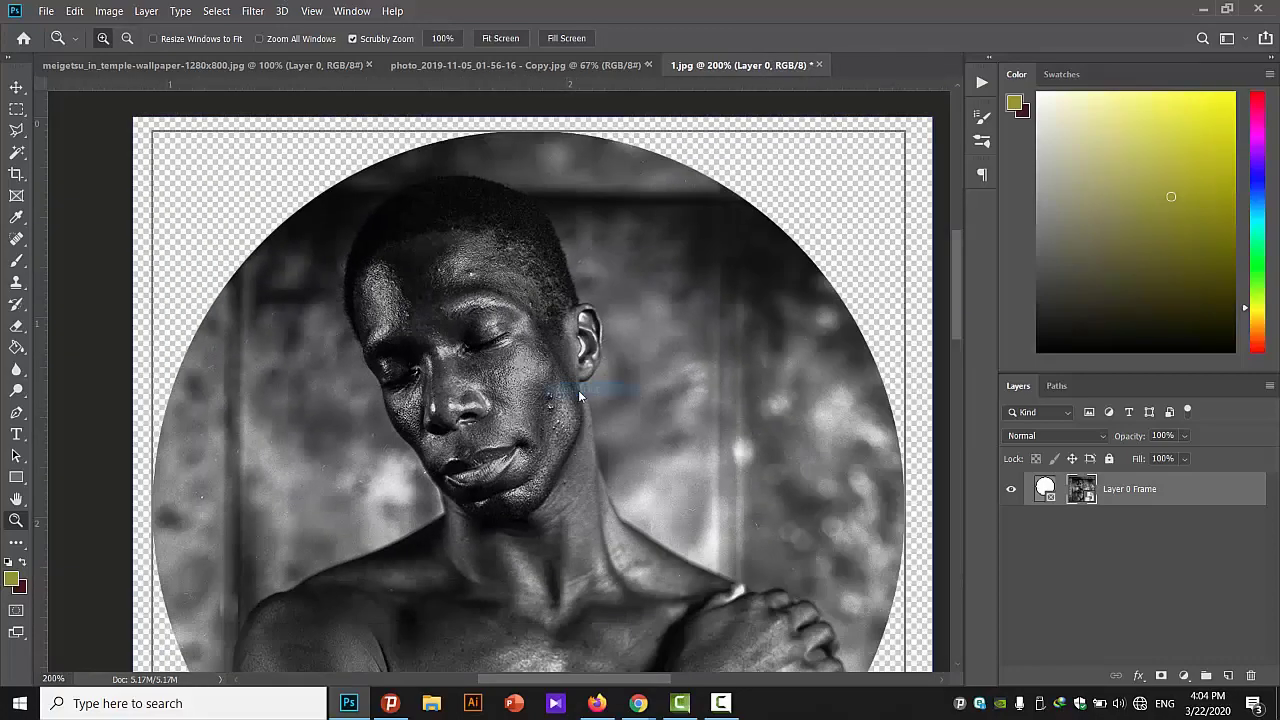
# - Zoom into the face again, return to 100%, and reselect the Spot Healing Brush
pyautogui.scroll(-2, 954, 317)
pyautogui.scroll(-2, 954, 322)
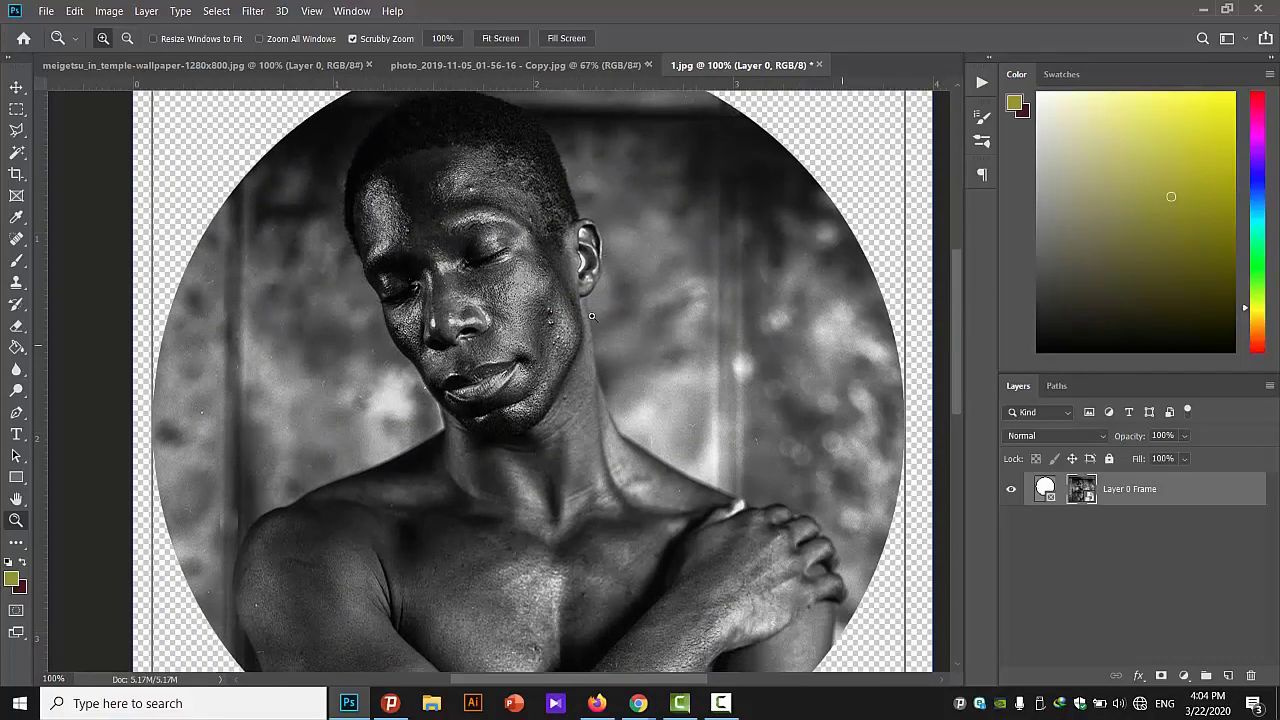
pyautogui.click(494, 180)
pyautogui.rightClick(757, 310)
pyautogui.click(792, 407)
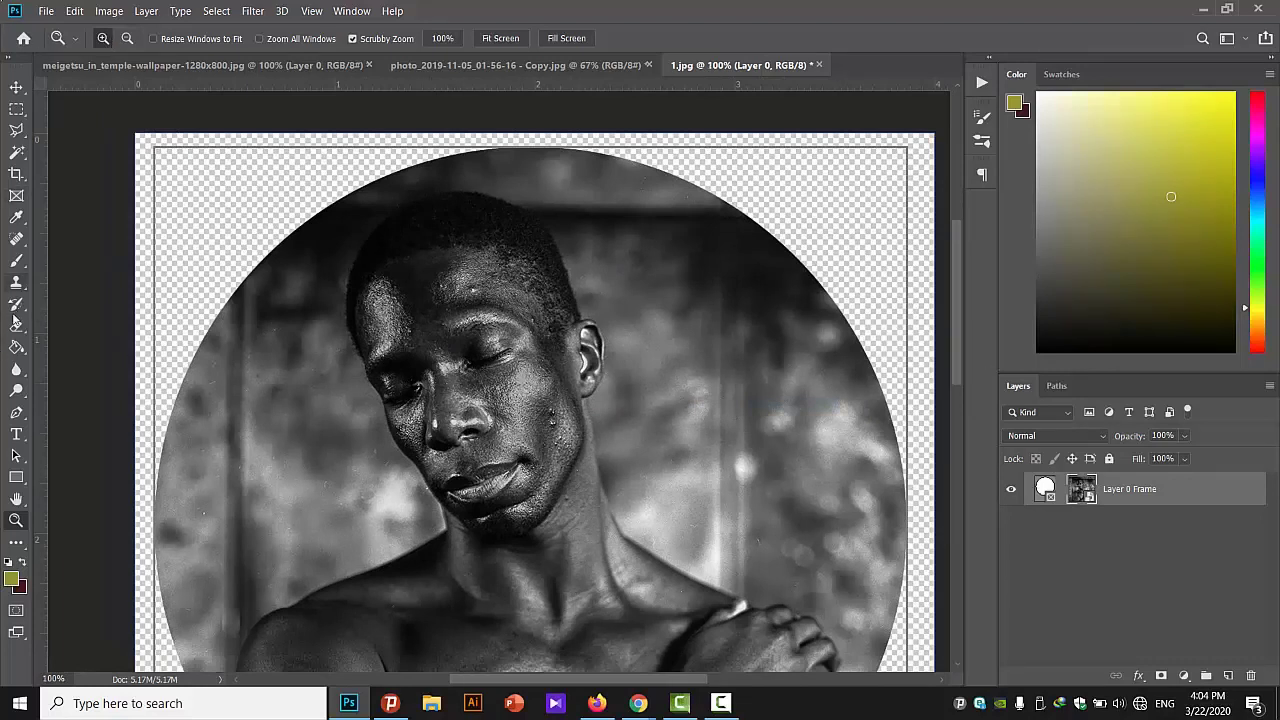
pyautogui.click(17, 242)
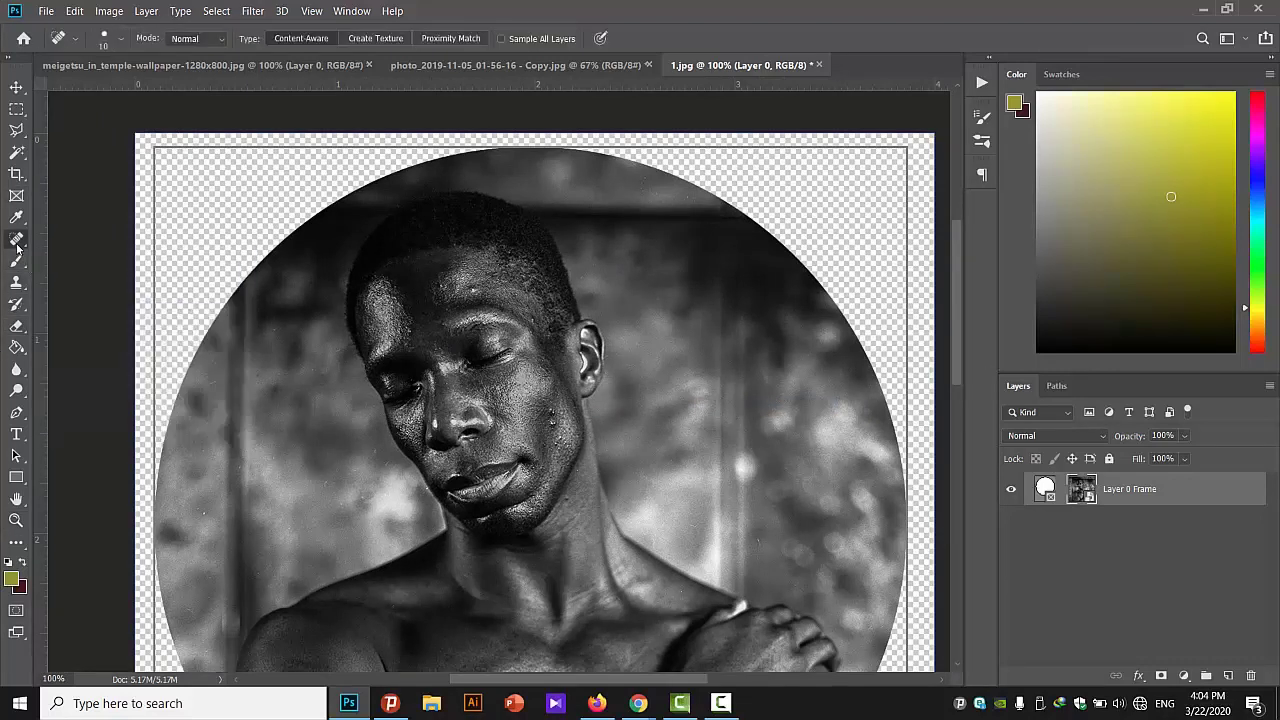
# - Try a healing tool on the face and decline the rasterize prompt
pyautogui.rightClick(17, 242)
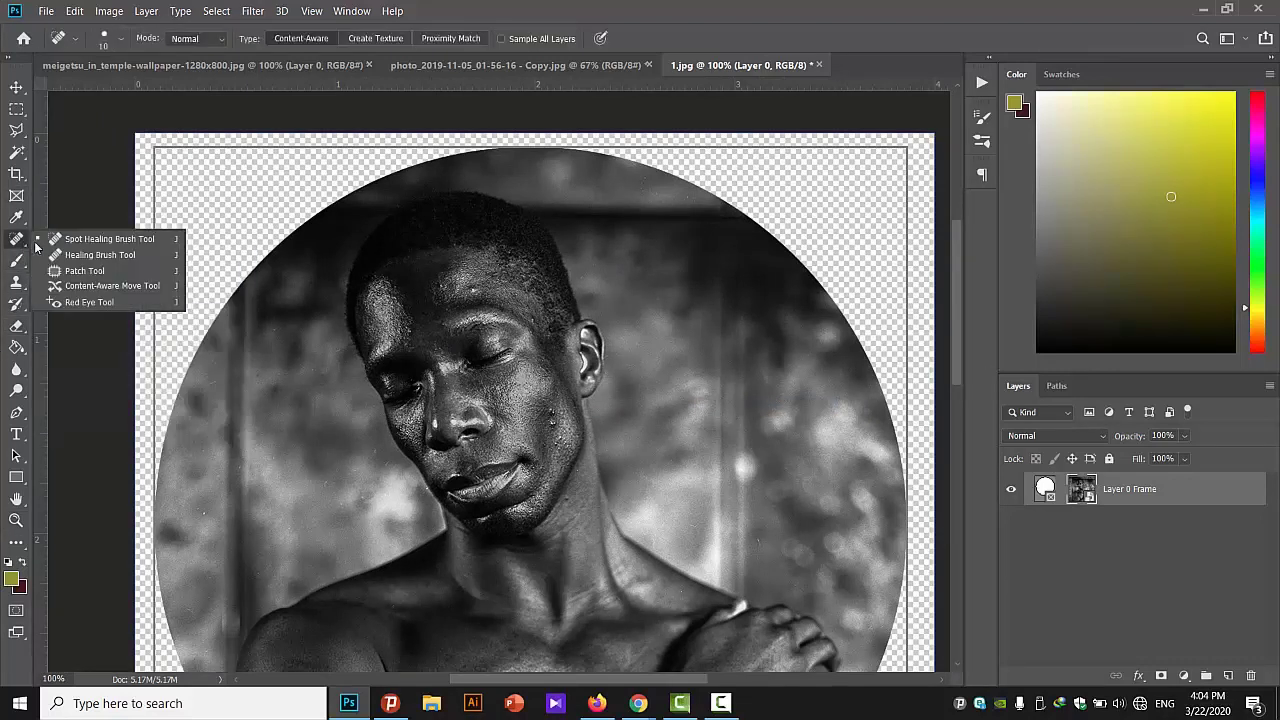
pyautogui.click(100, 240)
pyautogui.click(154, 246)
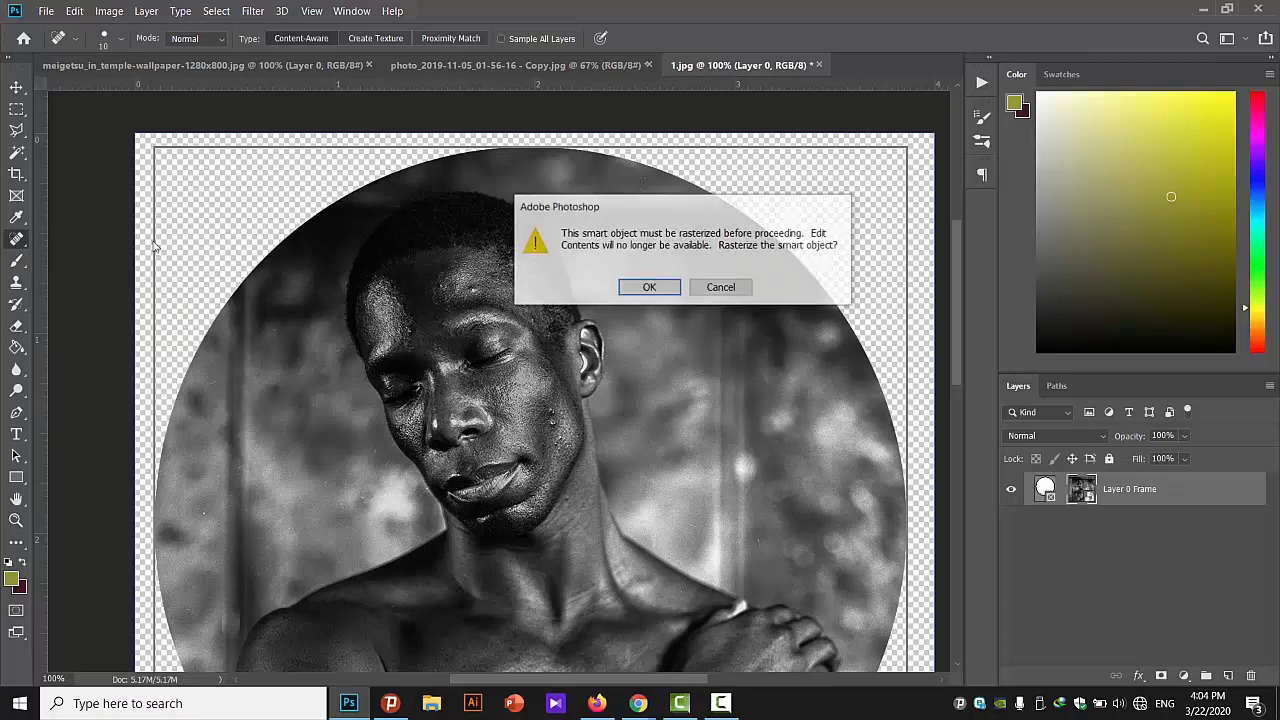
pyautogui.click(721, 287)
# - Zoom into the face, then fit the whole portrait on screen
pyautogui.click(16, 520)
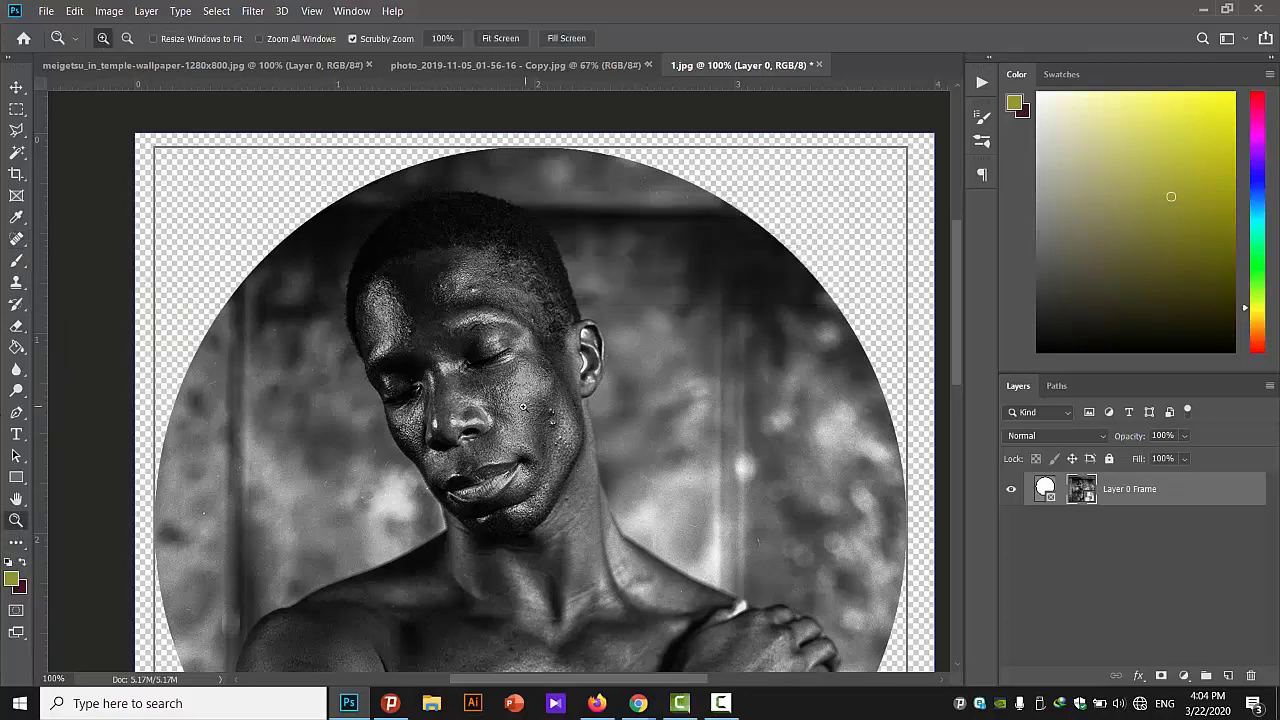
pyautogui.click(522, 405)
pyautogui.click(20, 240)
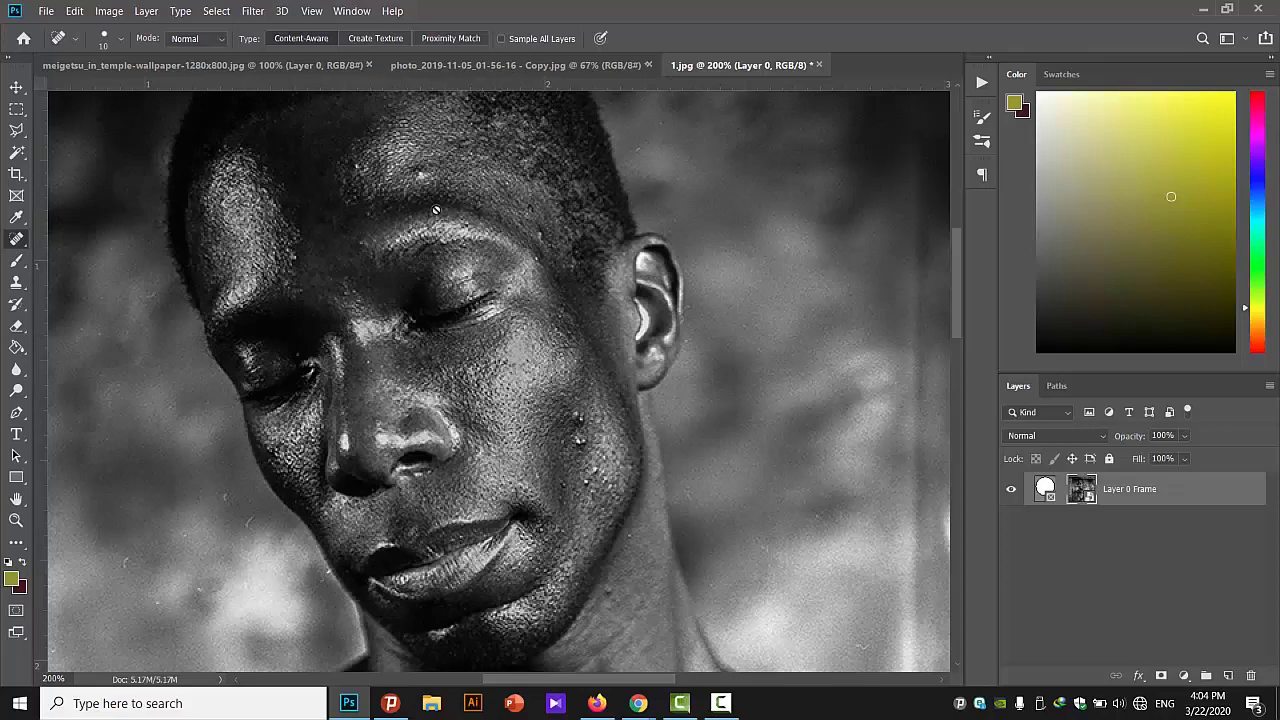
pyautogui.click(16, 520)
pyautogui.rightClick(310, 395)
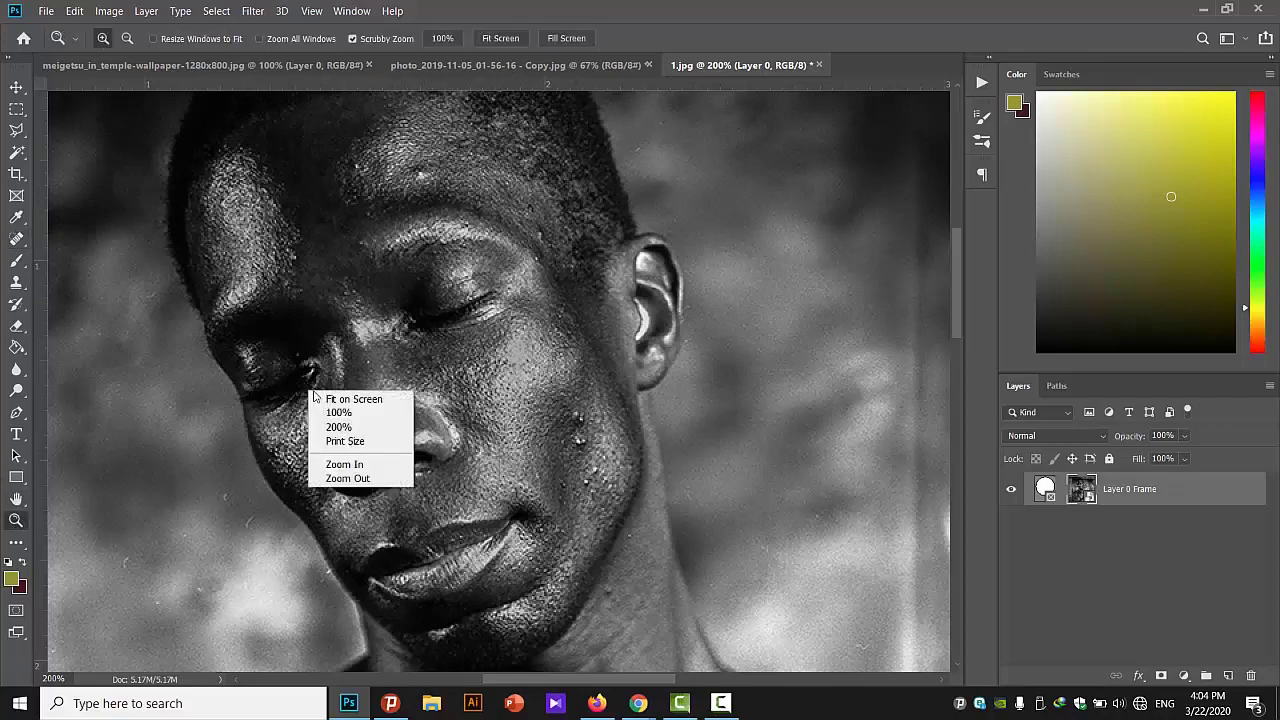
pyautogui.click(340, 400)
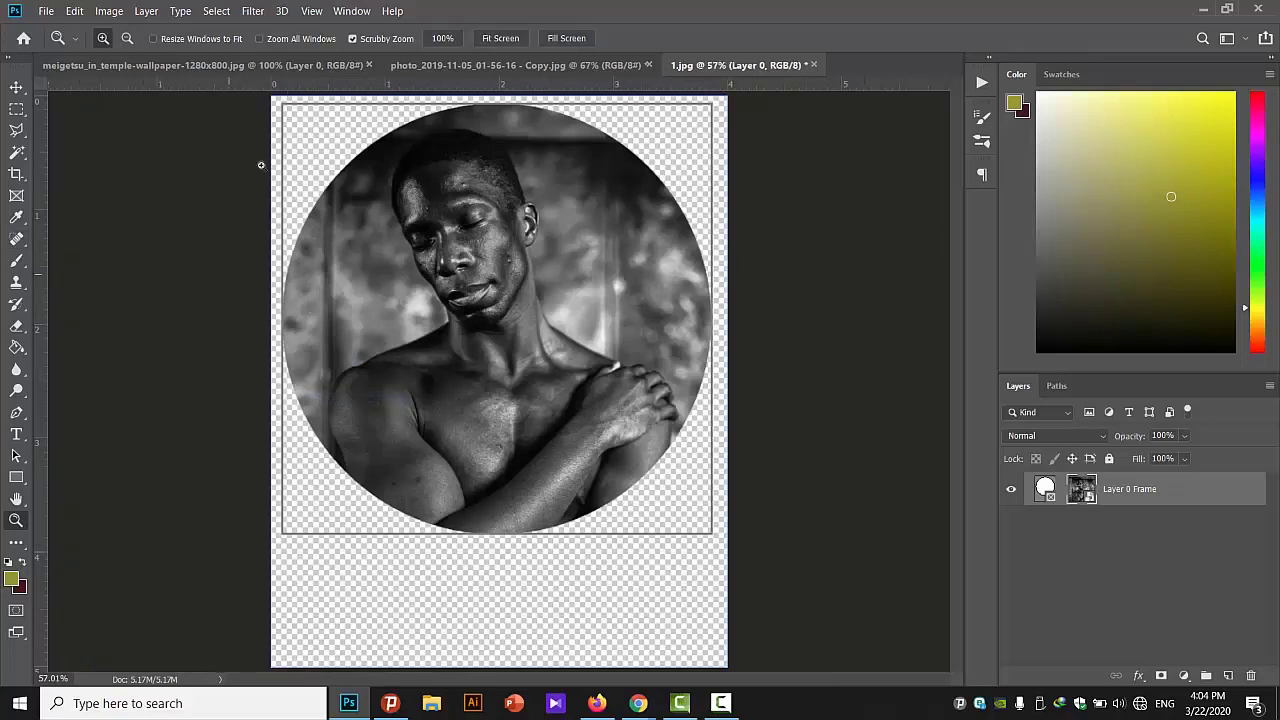
# - Rasterize the smart-object layer via the History Brush prompt
pyautogui.click(14, 303)
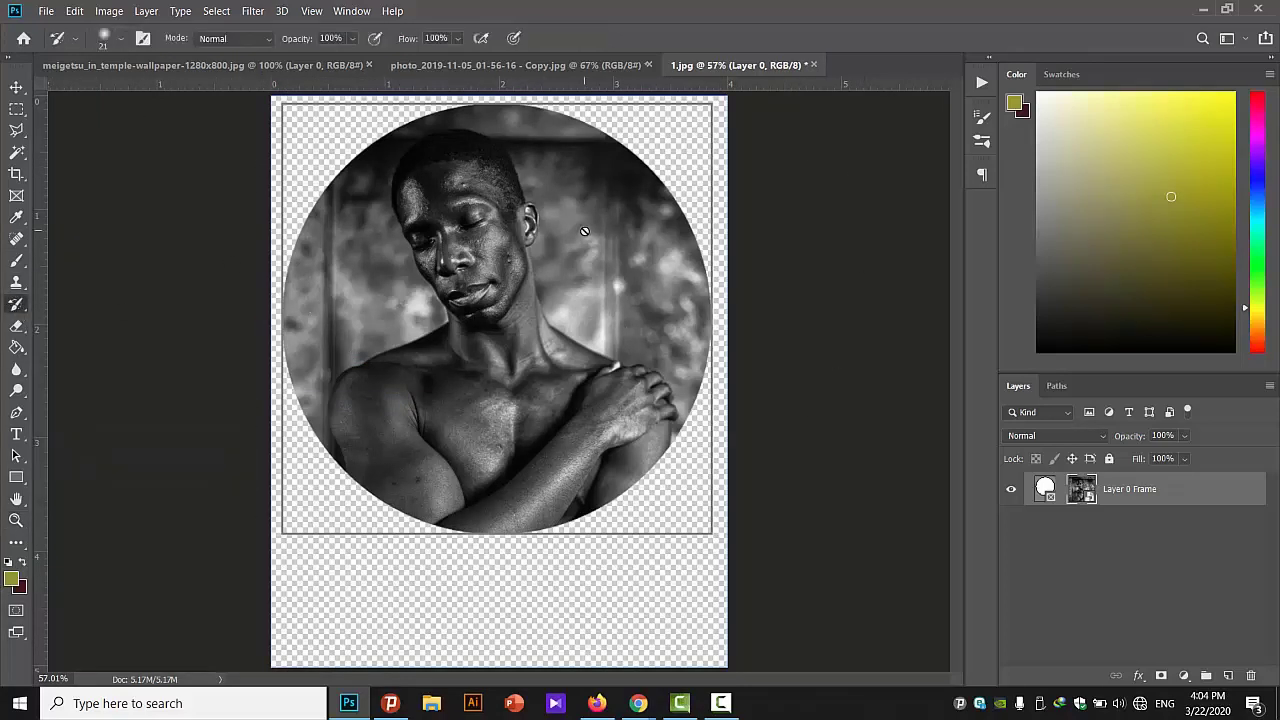
pyautogui.click(507, 313)
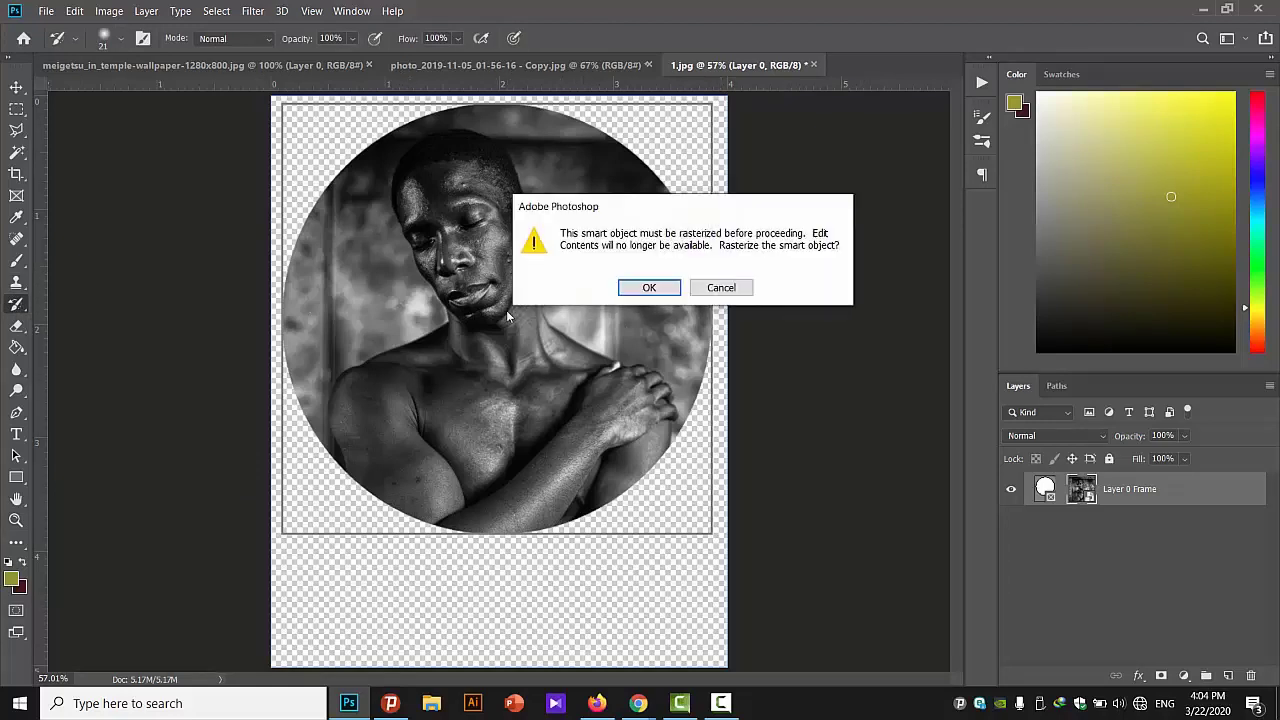
pyautogui.moveTo(628, 208); pyautogui.dragTo(485, 215)
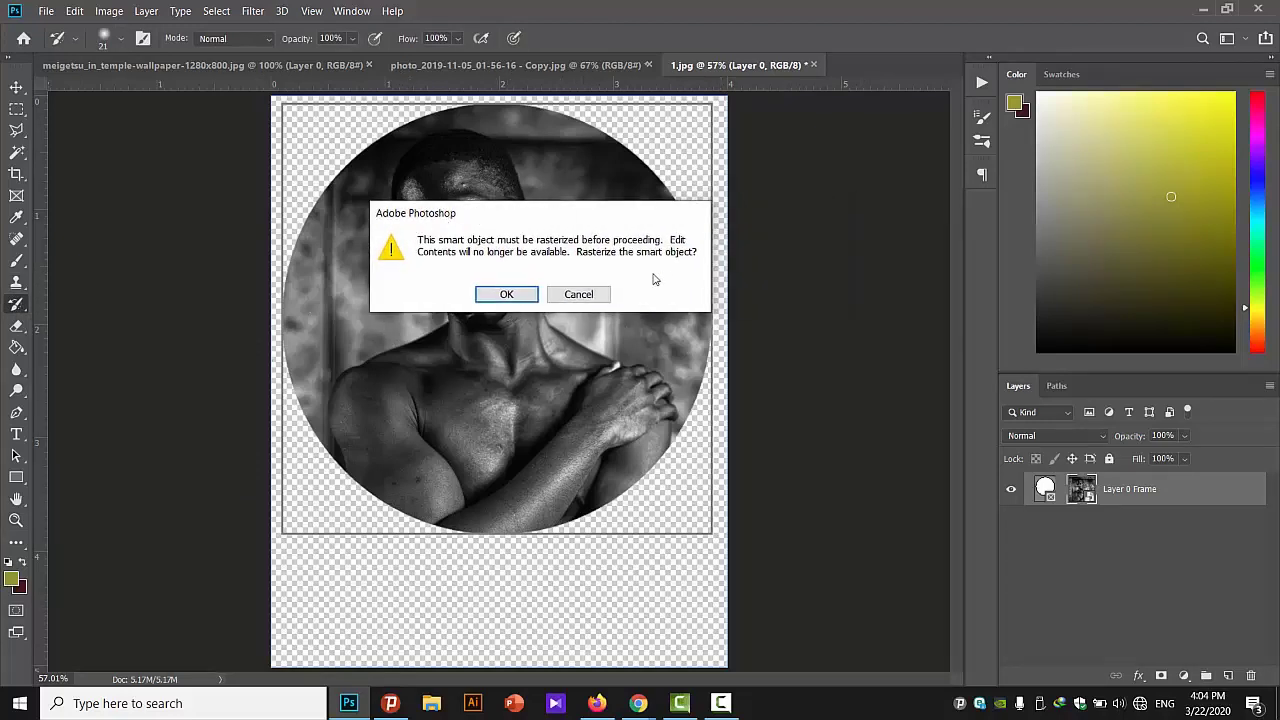
pyautogui.click(506, 294)
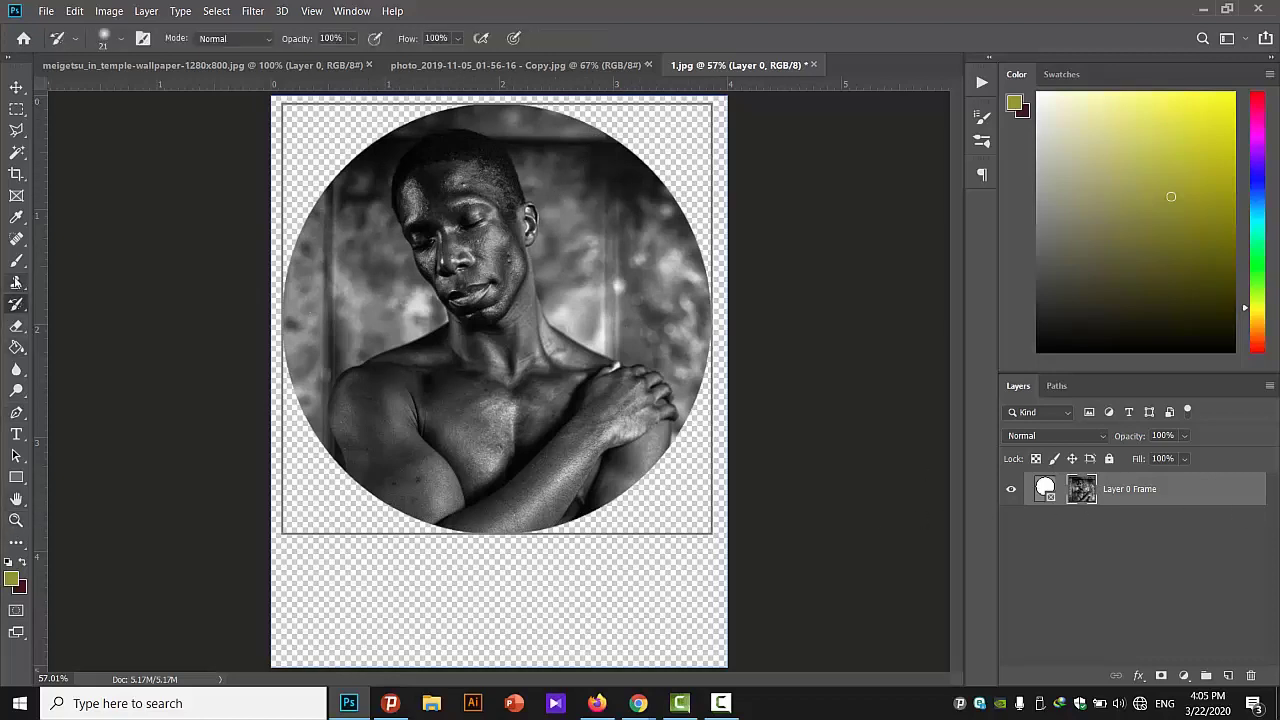
# - Zoom into the man's face to 200%, ending with the Spot Healing Brush active
pyautogui.click(14, 243)
pyautogui.press('z')
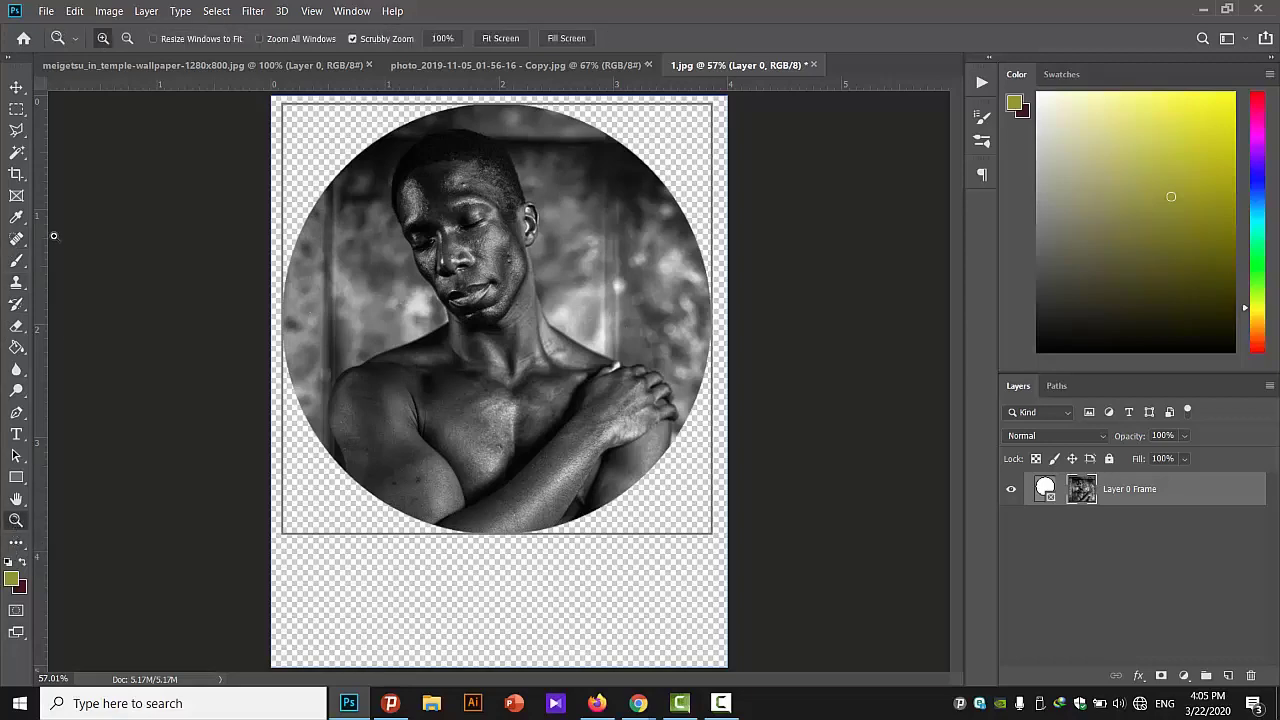
pyautogui.click(480, 196)
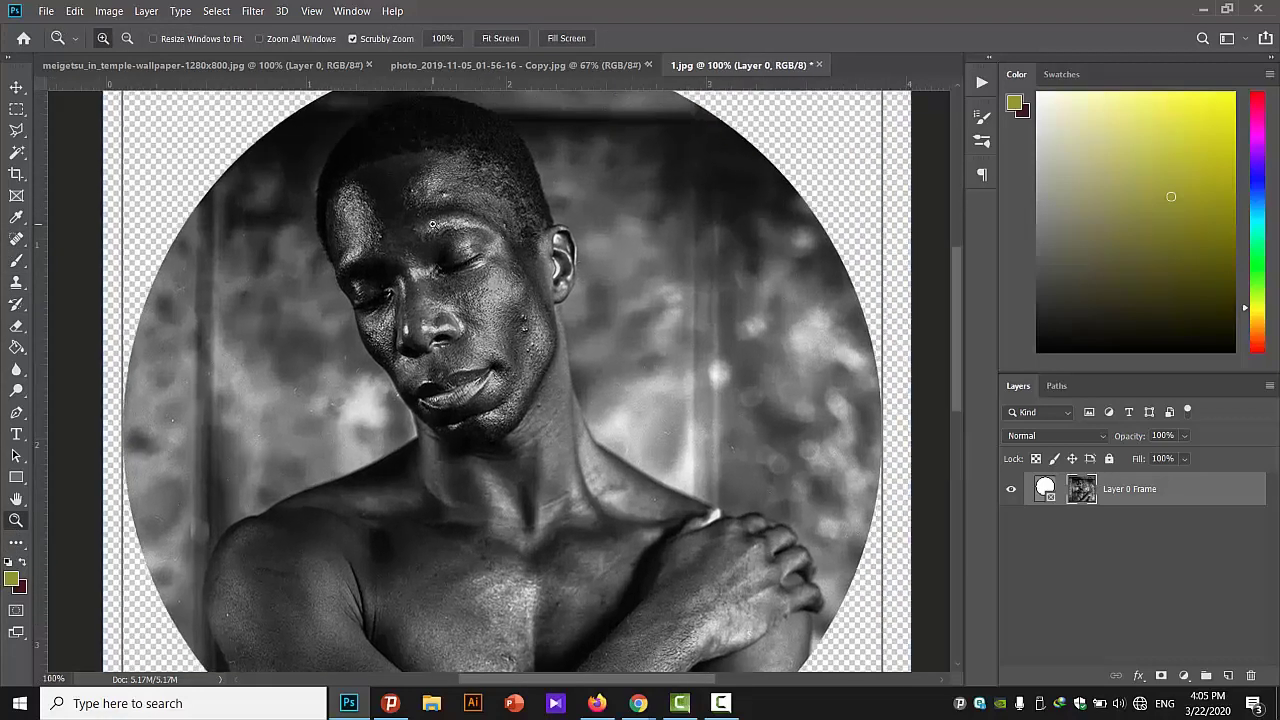
pyautogui.click(436, 226)
pyautogui.rightClick(434, 228)
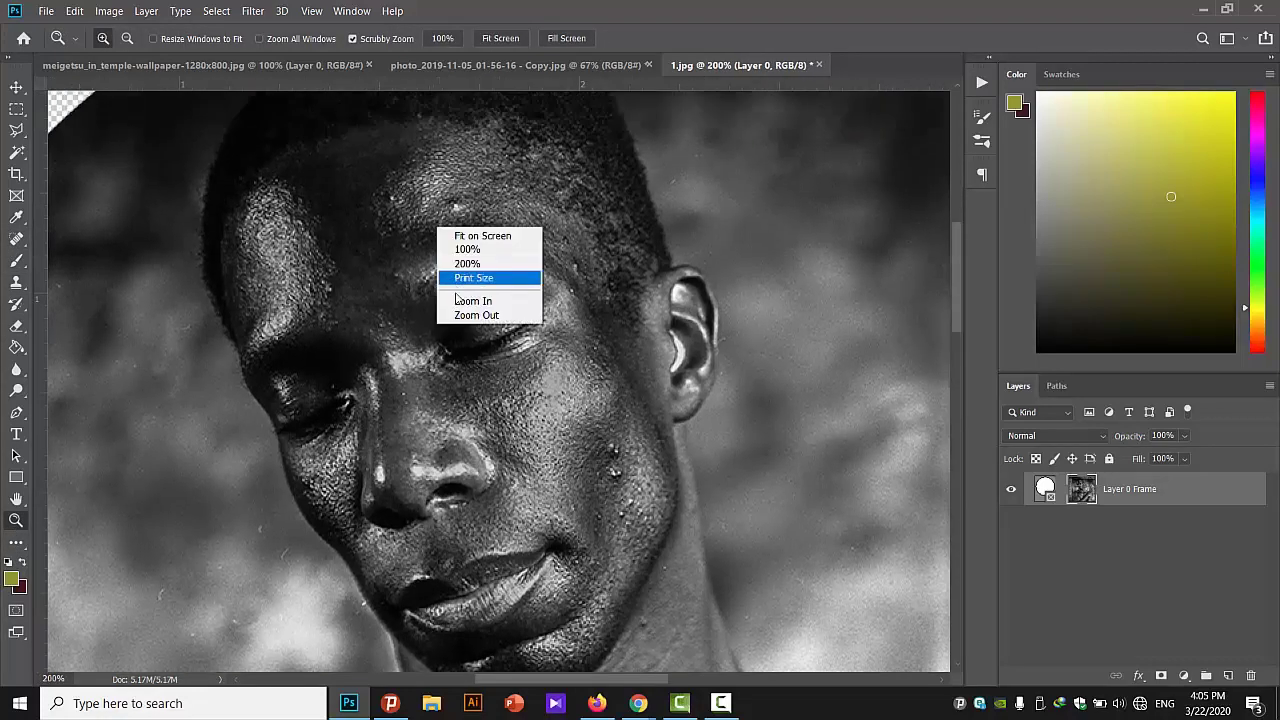
pyautogui.click(445, 314)
pyautogui.click(16, 239)
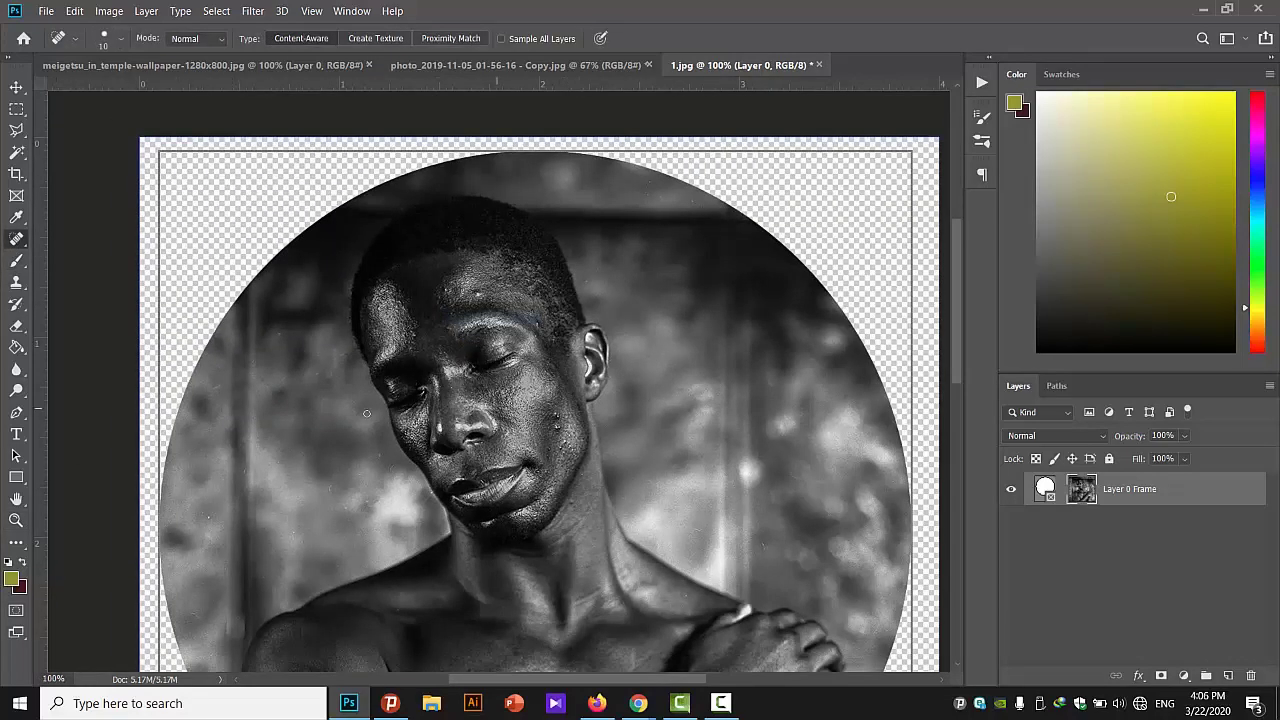
pyautogui.click(16, 520)
pyautogui.click(461, 452)
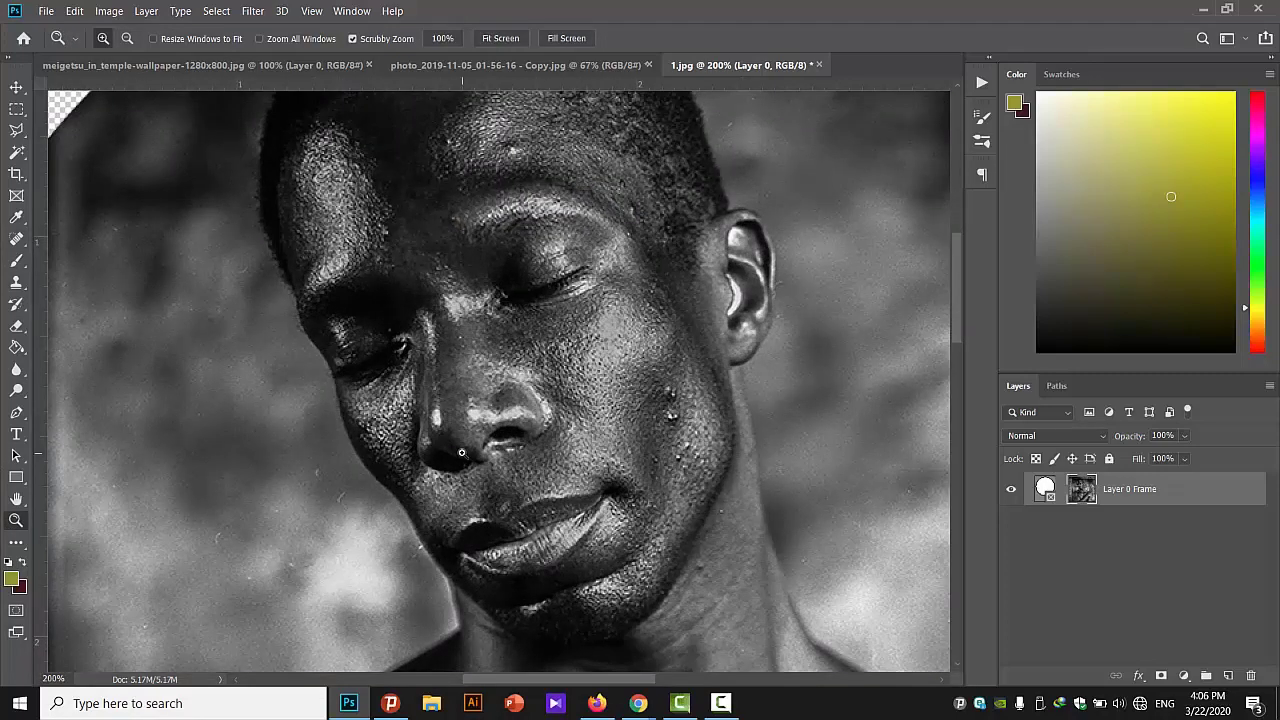
pyautogui.click(16, 238)
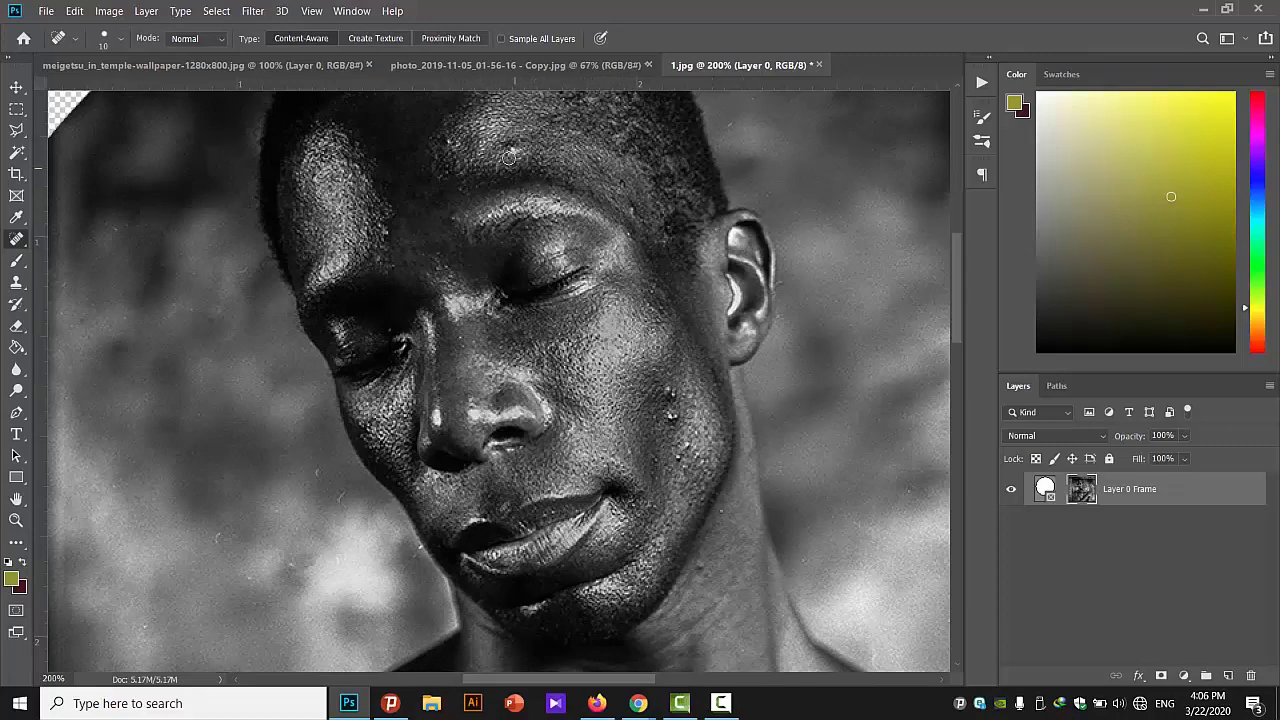
# - Zoom closer on the forehead, temple and eye area
pyautogui.click(16, 522)
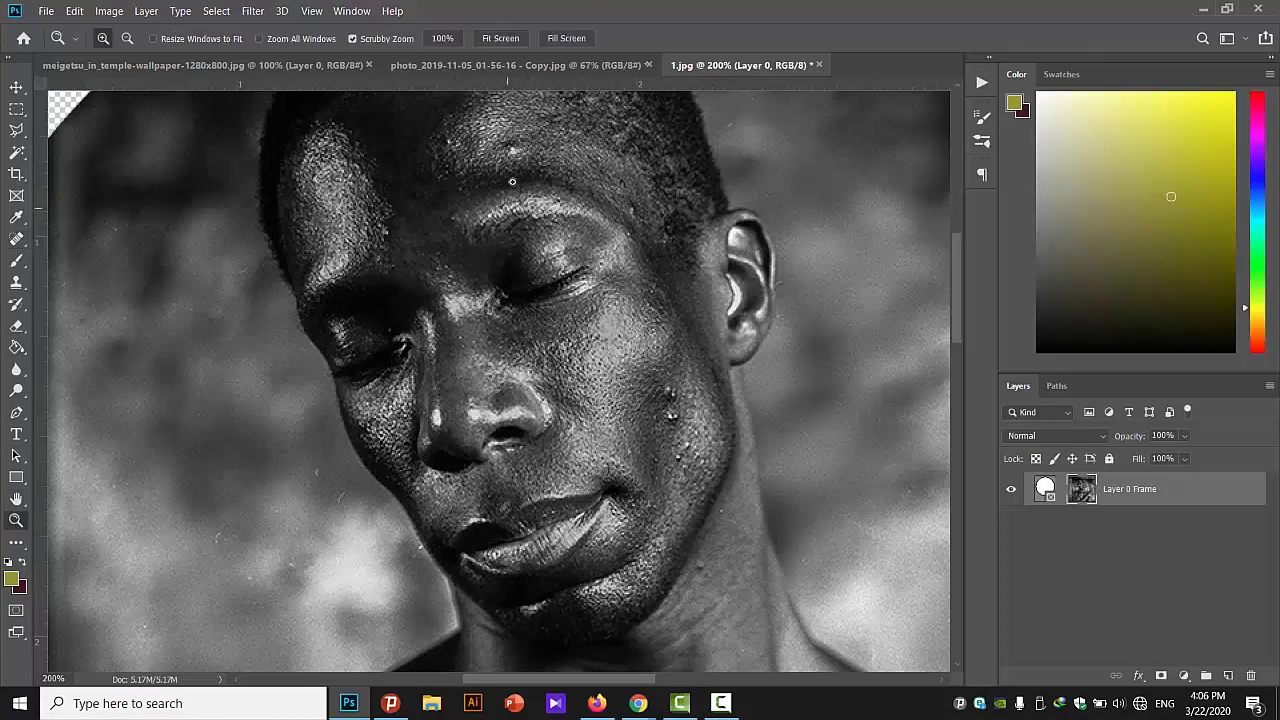
pyautogui.click(514, 136)
pyautogui.moveTo(511, 141); pyautogui.dragTo(570, 192)
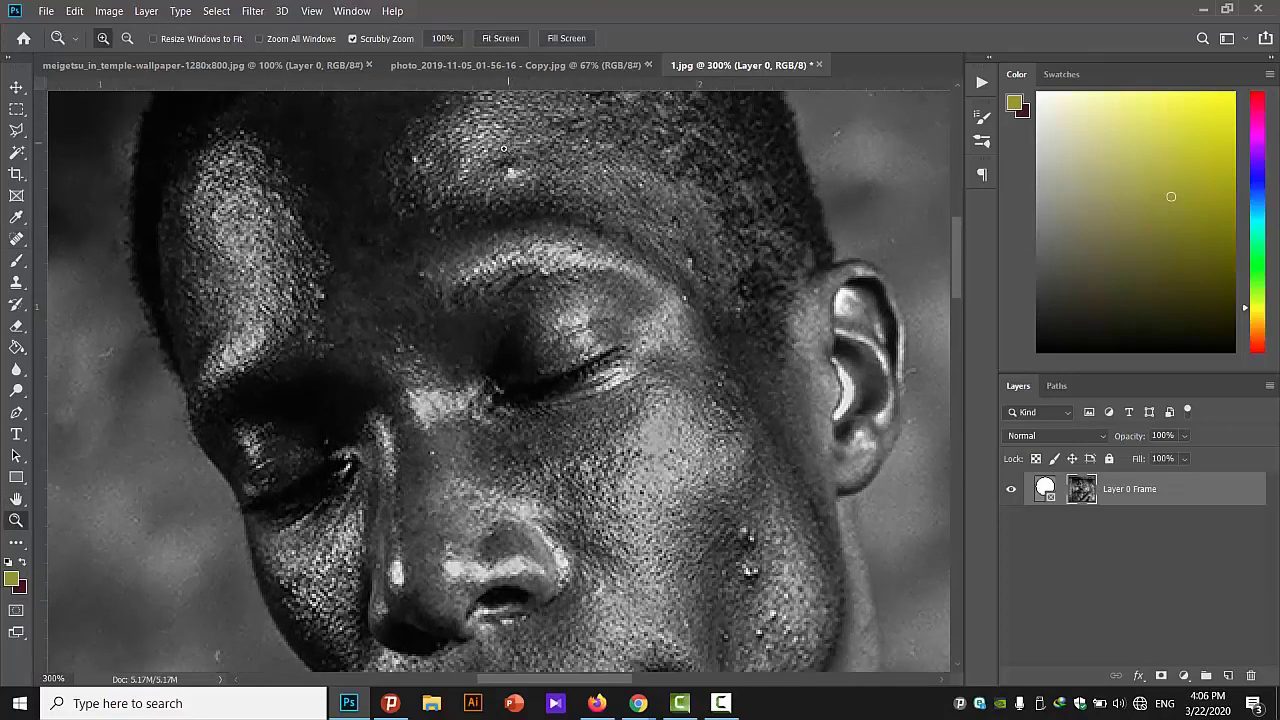
pyautogui.click(91, 211)
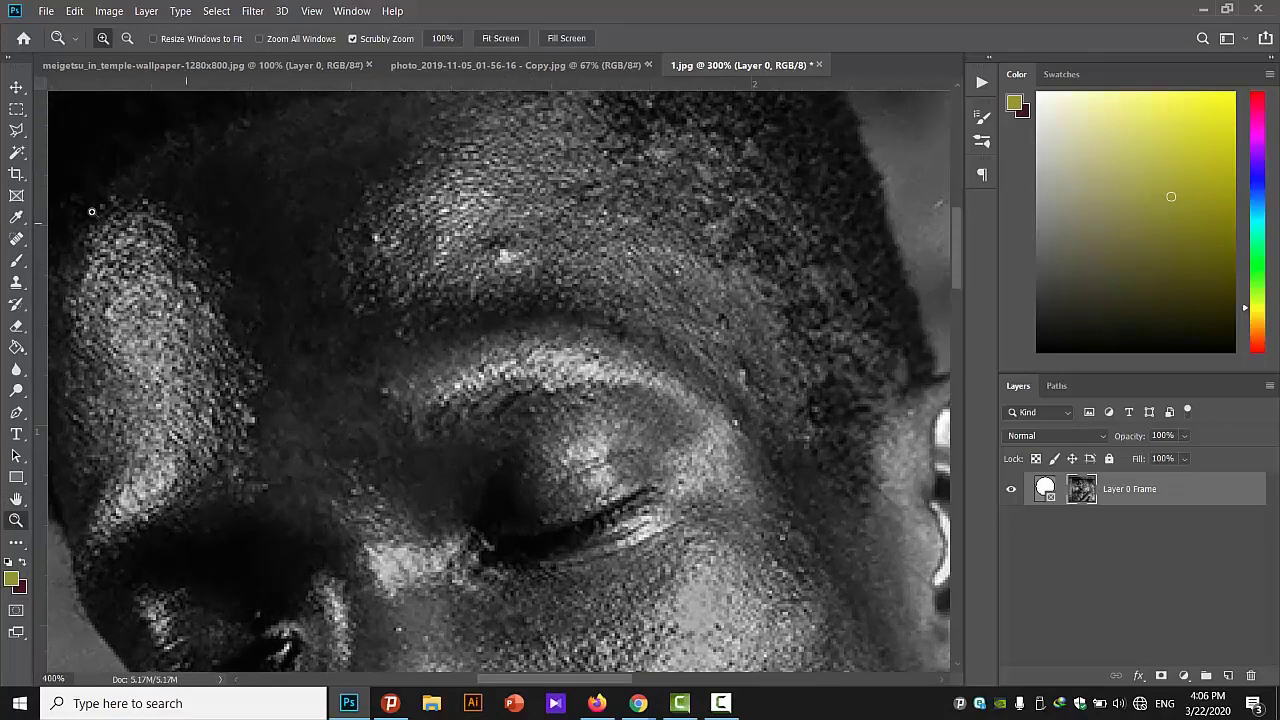
pyautogui.click(16, 239)
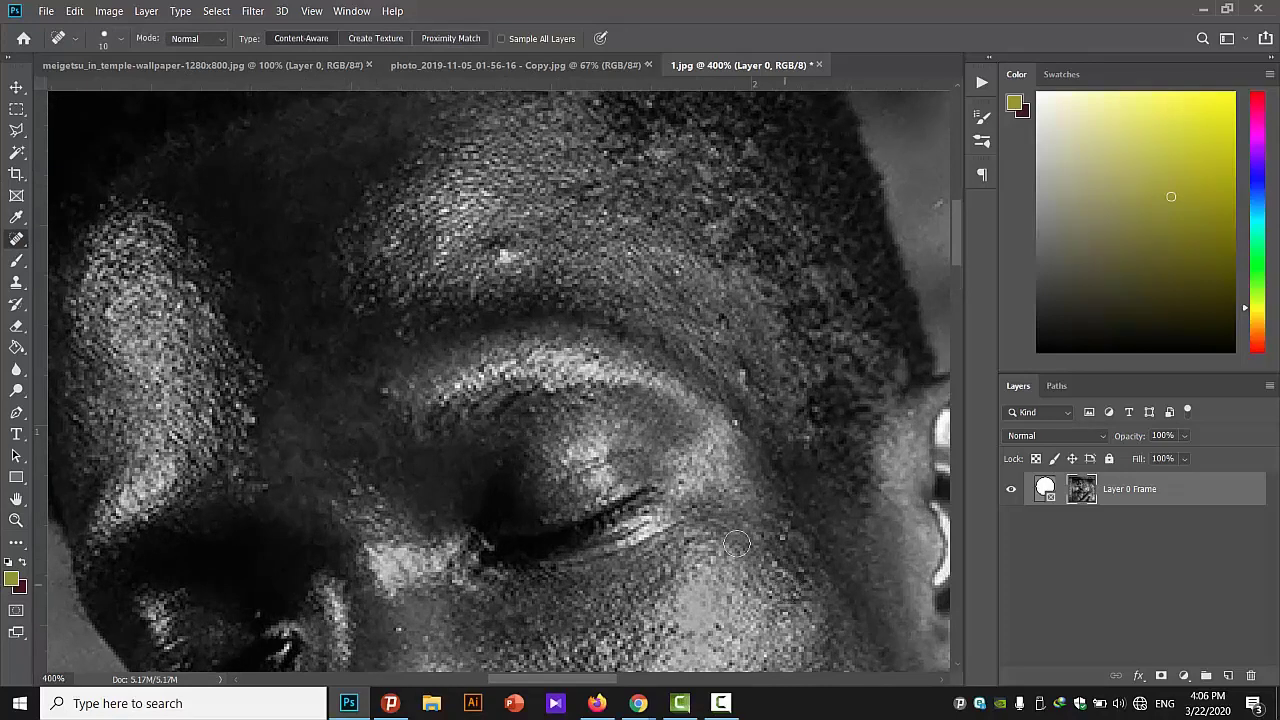
# - Paint out the dark forehead blemish above the eyebrow with content-aware spot healing
pyautogui.moveTo(500, 256); pyautogui.dragTo(530, 255)
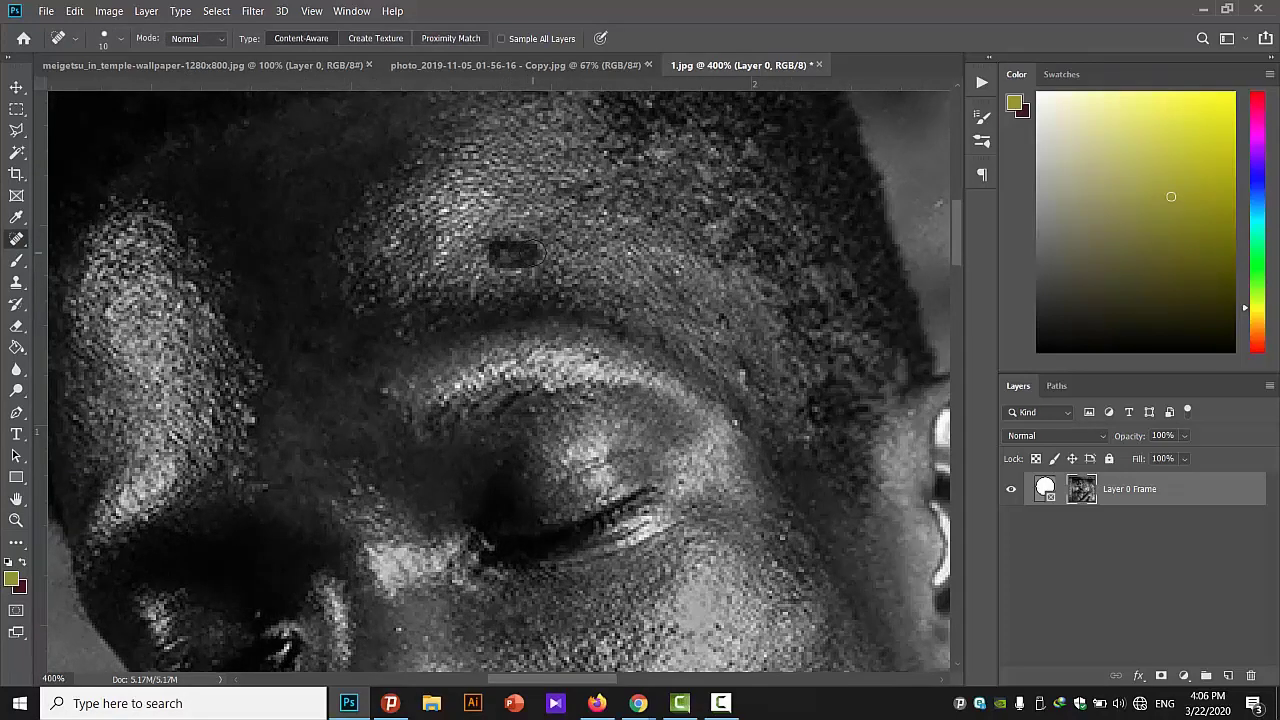
pyautogui.moveTo(714, 320); pyautogui.dragTo(740, 332)
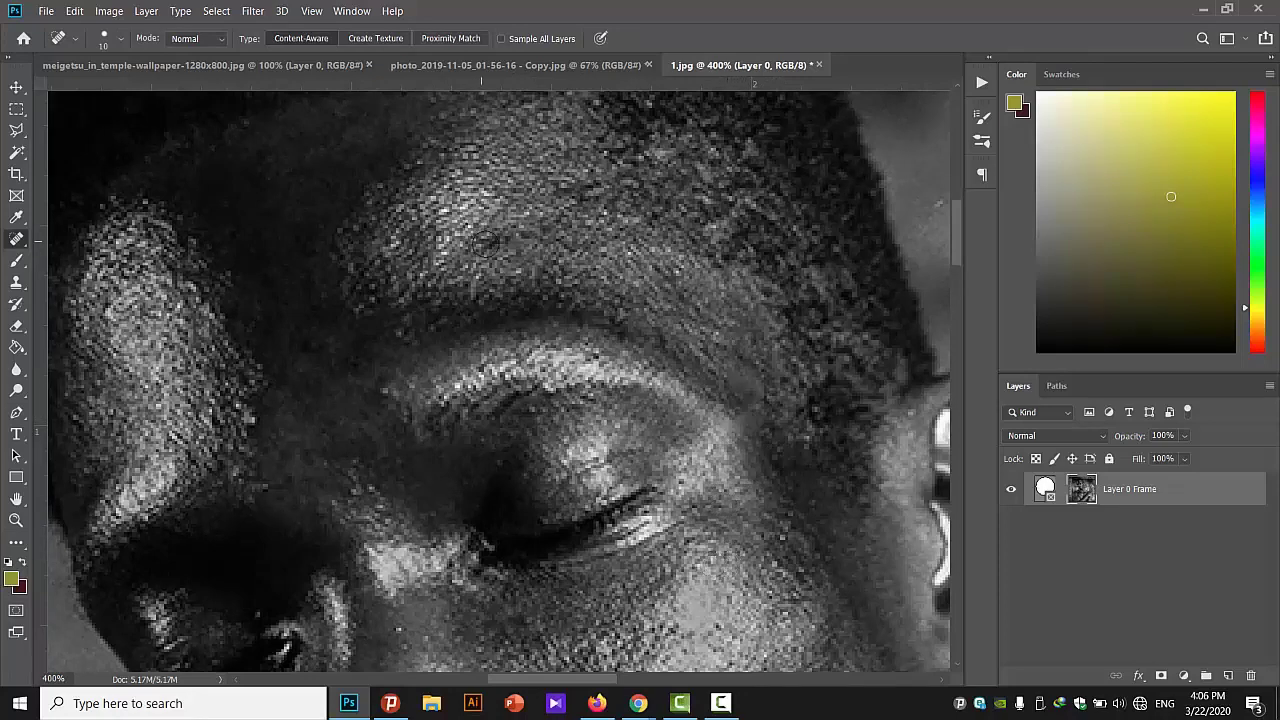
pyautogui.moveTo(484, 241); pyautogui.dragTo(526, 244)
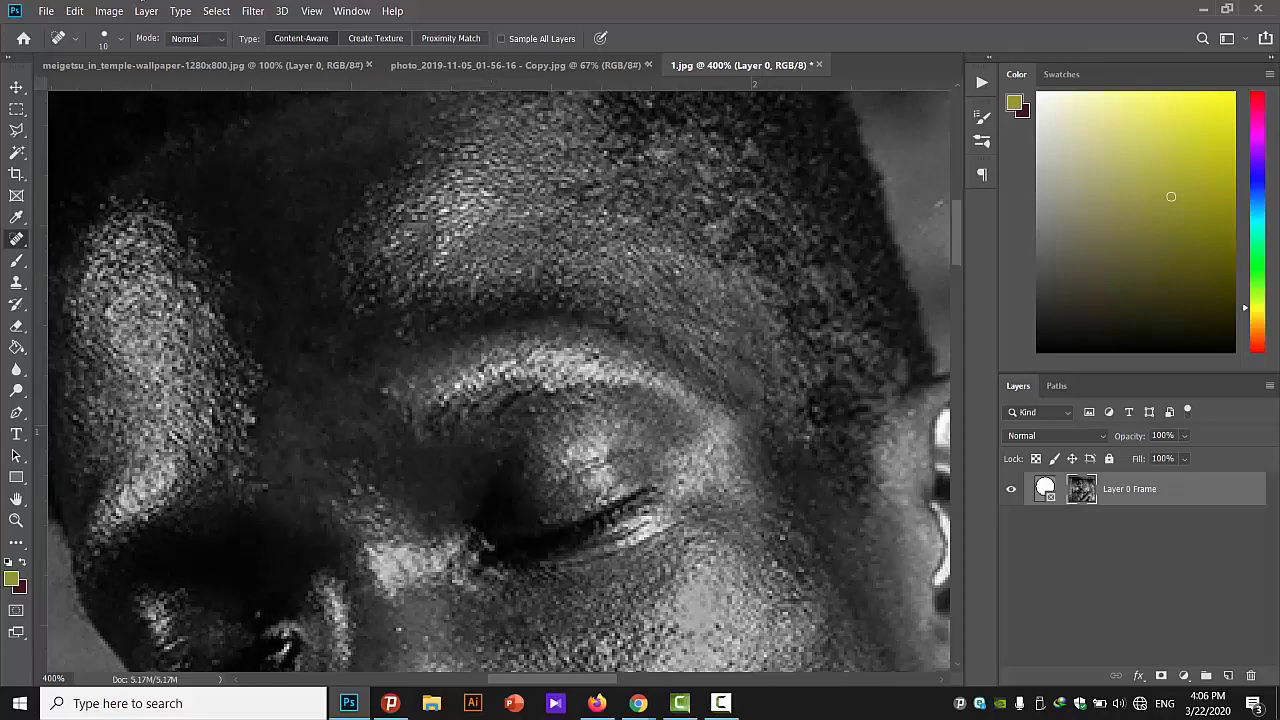
pyautogui.rightClick(16, 242)
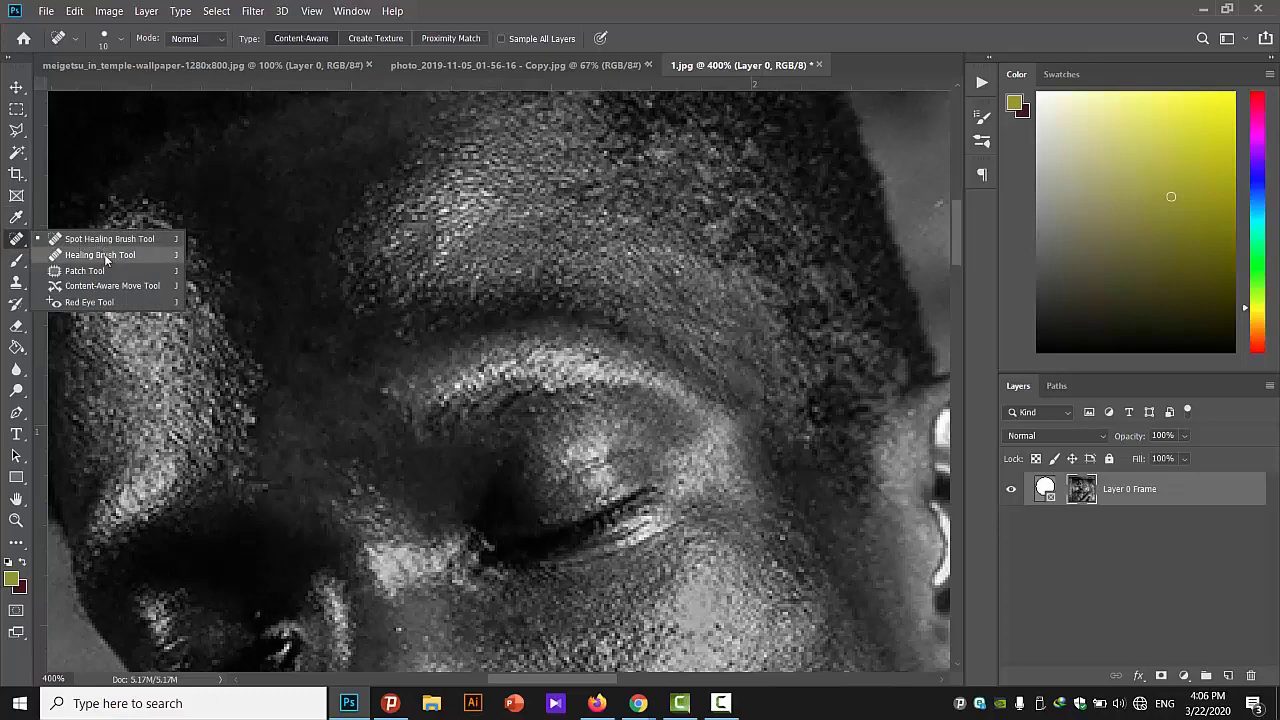
# - Switch to the Healing Brush and set its size to 10 px
pyautogui.click(104, 254)
pyautogui.click(120, 42)
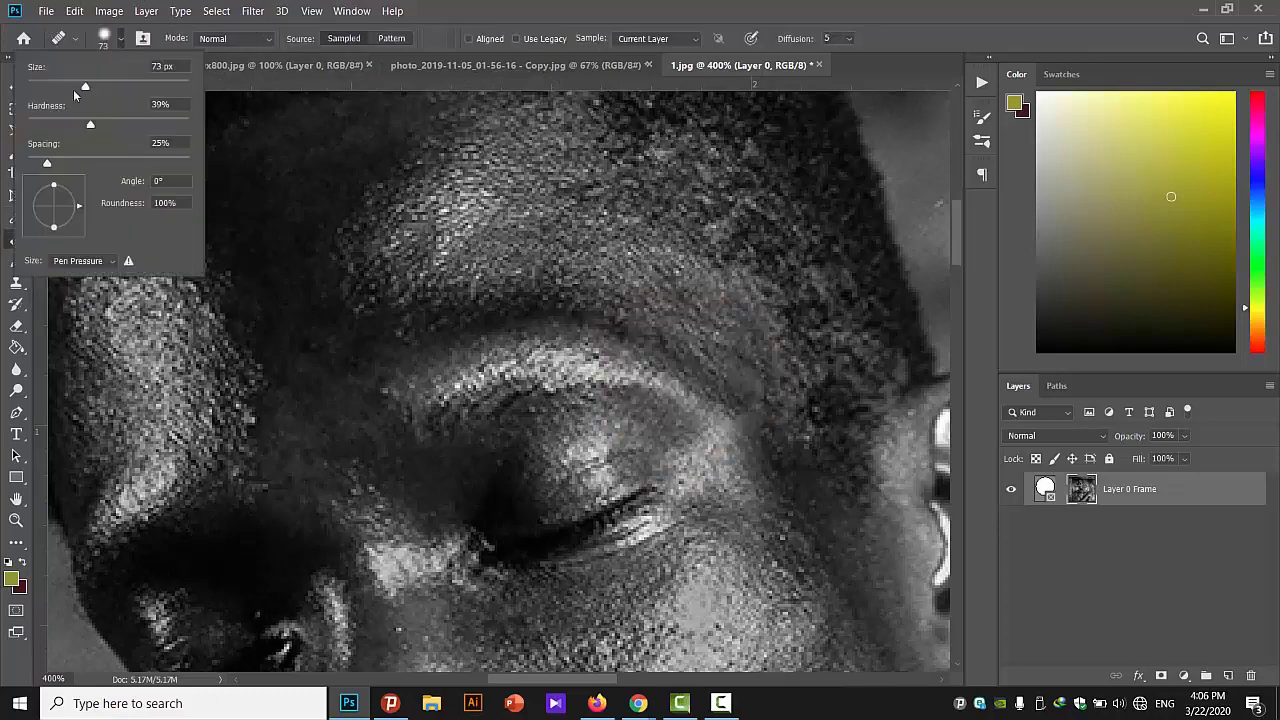
pyautogui.moveTo(73, 89); pyautogui.dragTo(57, 87)
pyautogui.press('Return')
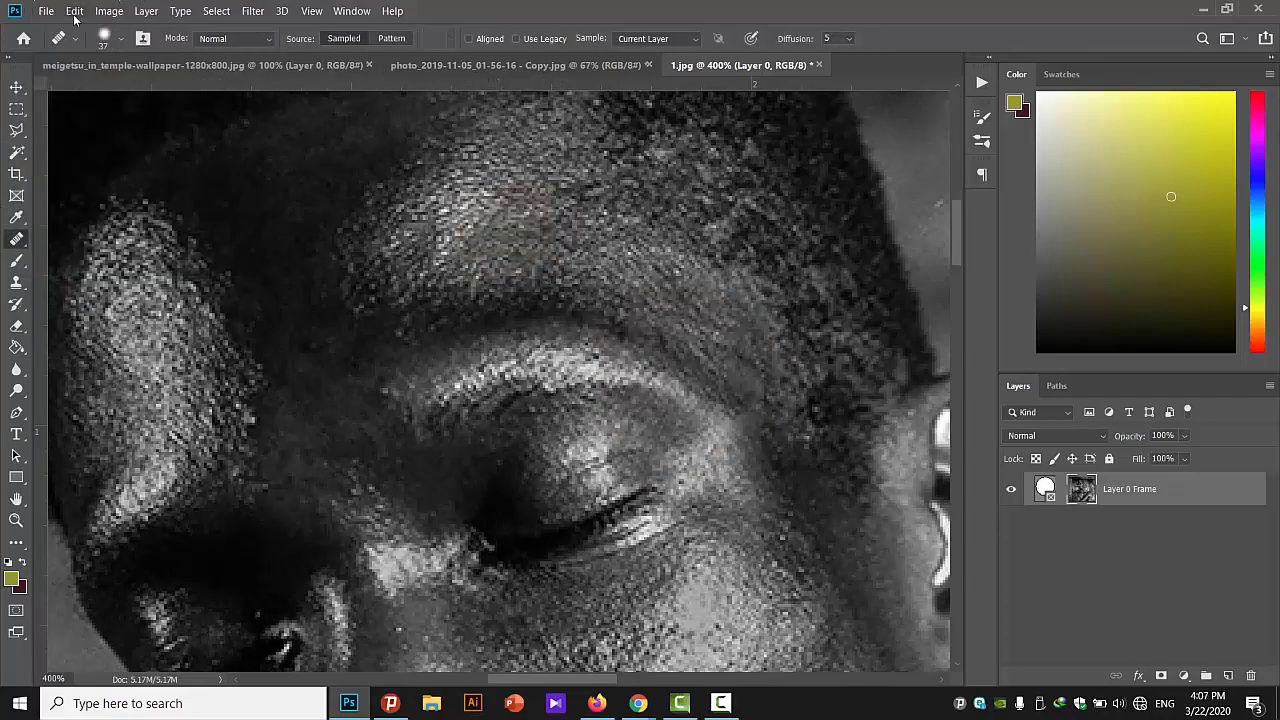
pyautogui.click(104, 40)
pyautogui.moveTo(27, 84); pyautogui.dragTo(40, 86)
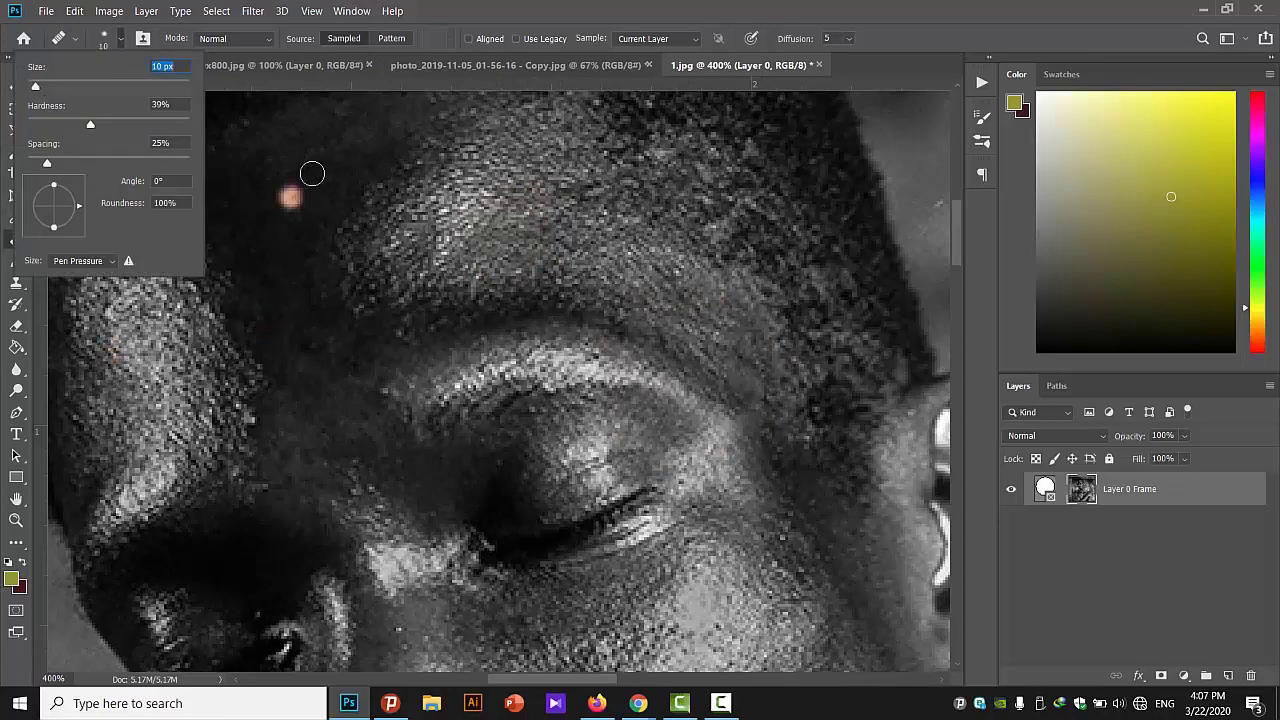
pyautogui.press('Return')
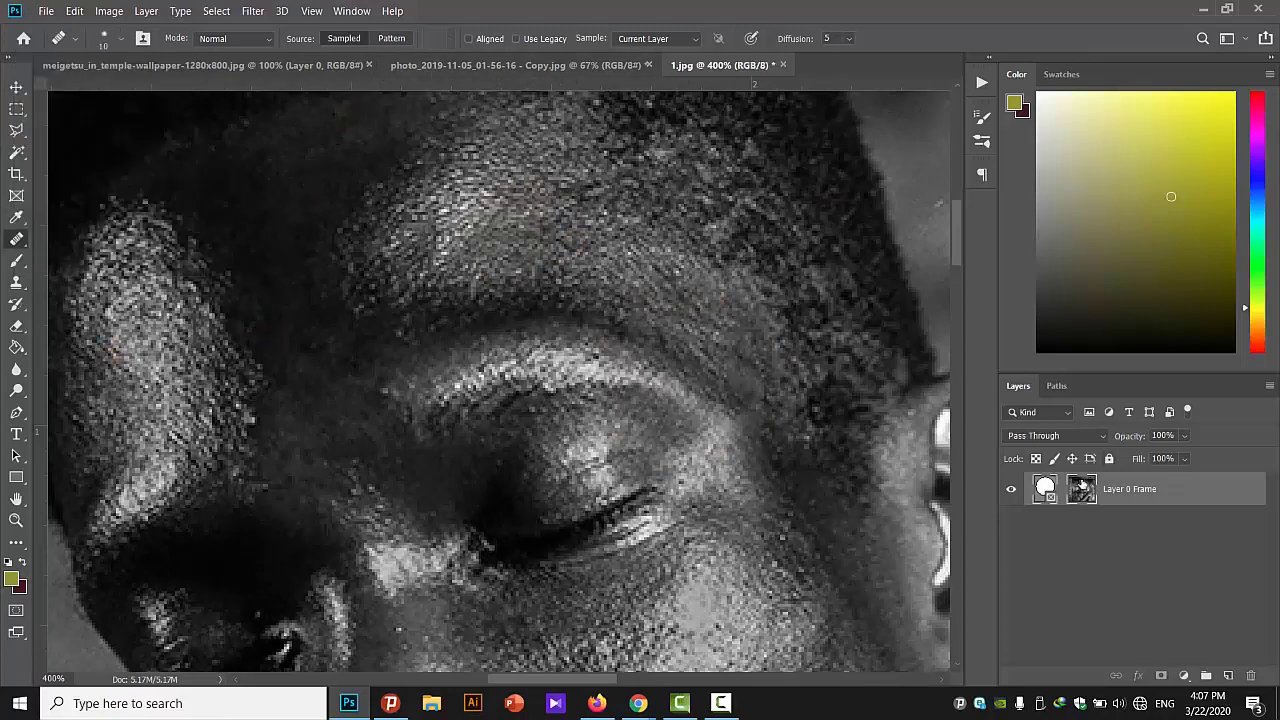
# - Target Layer 0, sample clean forehead skin, and dab it onto the forehead spot
pyautogui.click(1081, 488)
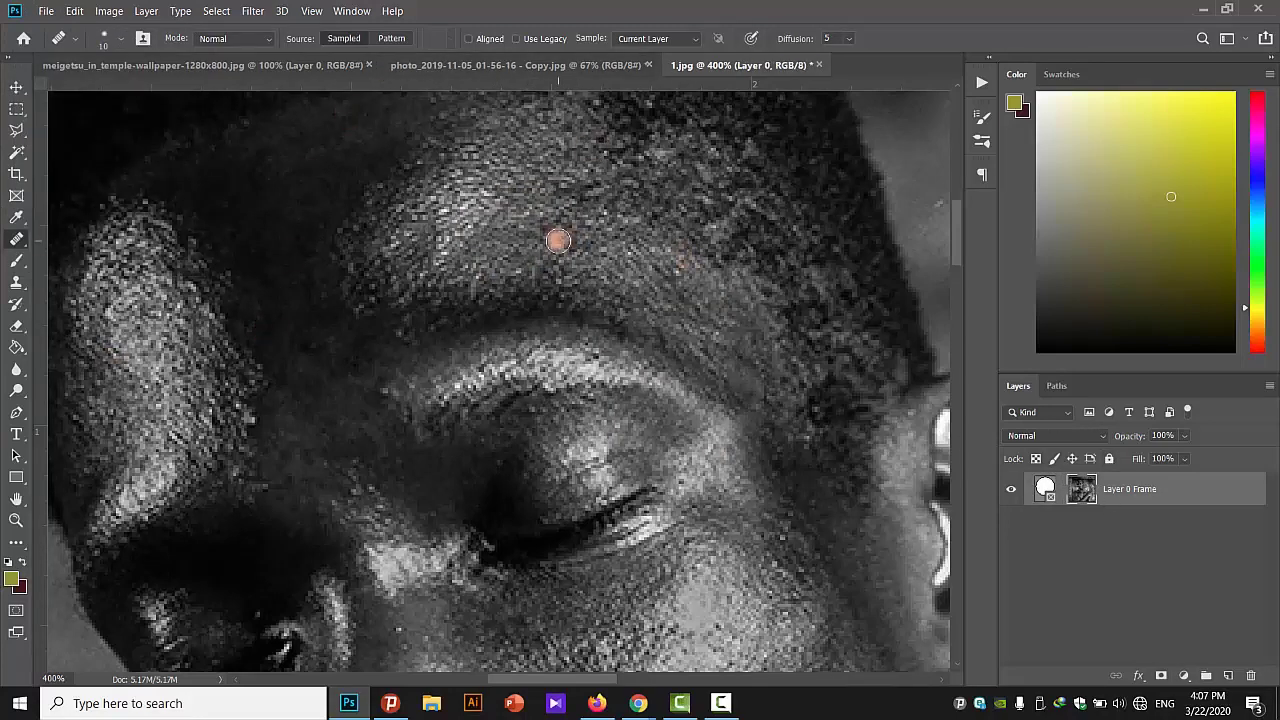
pyautogui.press('alt')
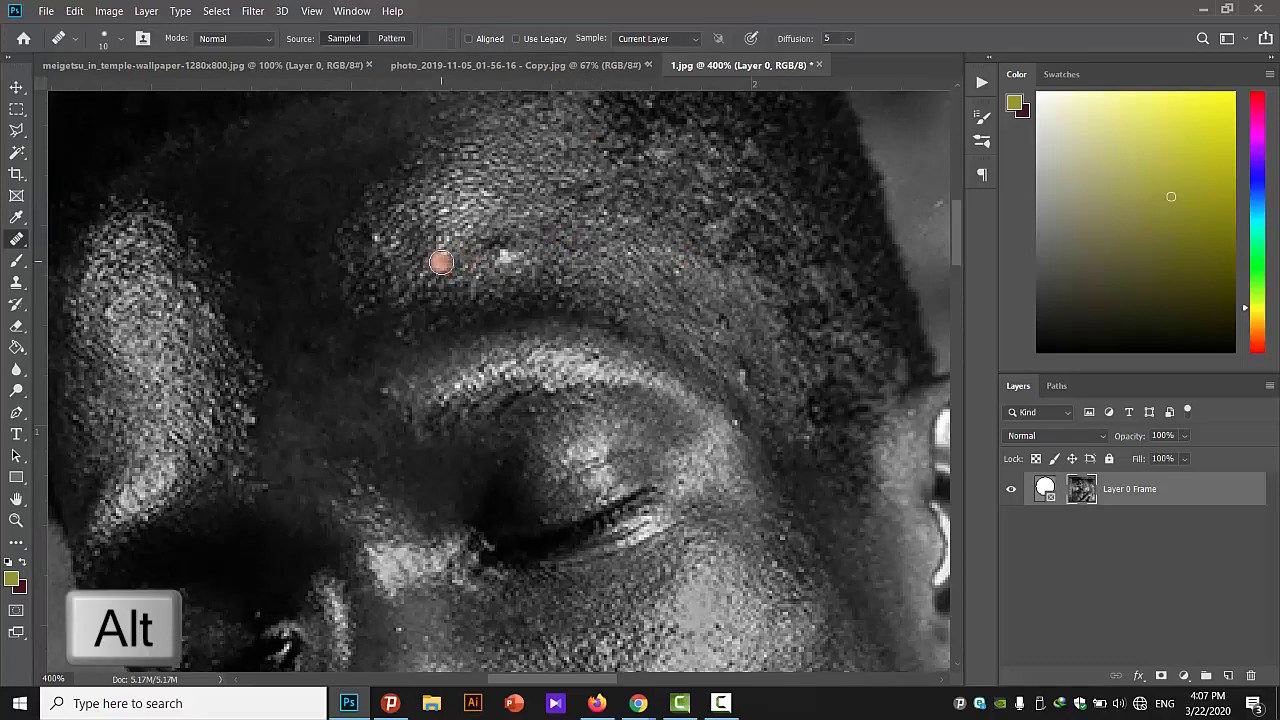
pyautogui.keyDown('alt'); pyautogui.click(441, 262); pyautogui.keyUp('alt')
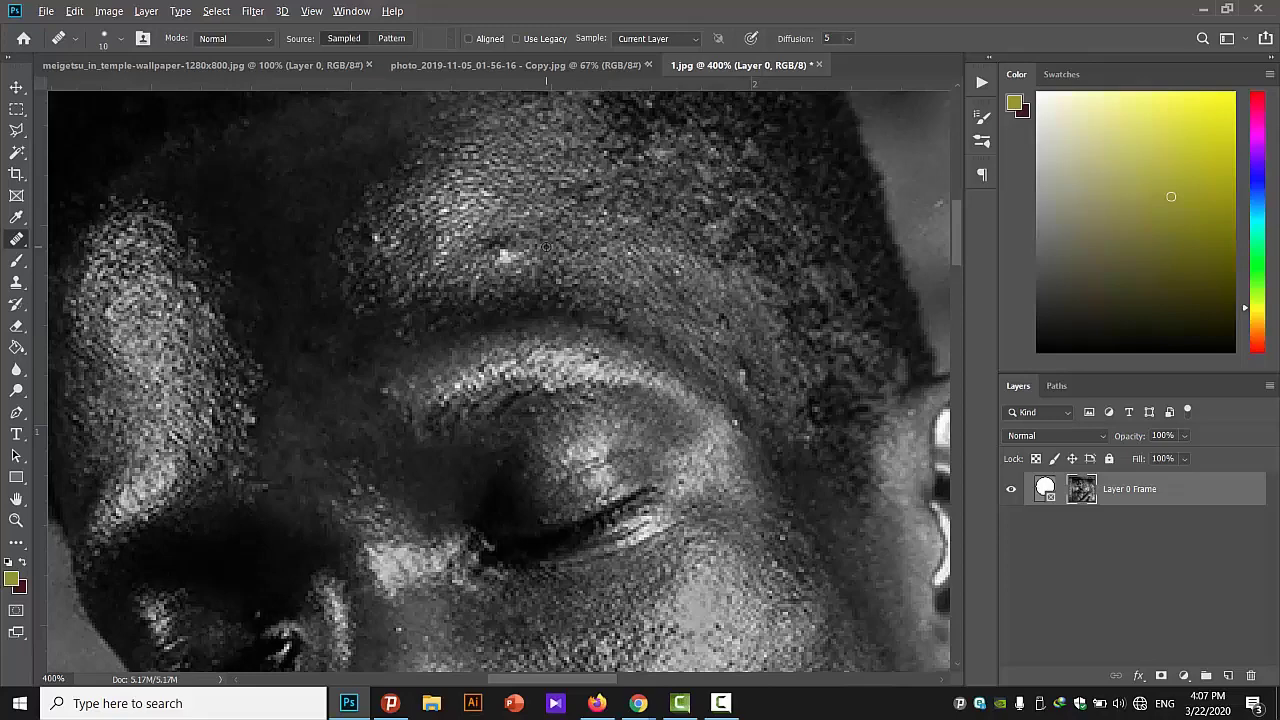
pyautogui.click(545, 247)
# - Resample skin beside the bright forehead spot and heal it with several dabs
pyautogui.press('alt')
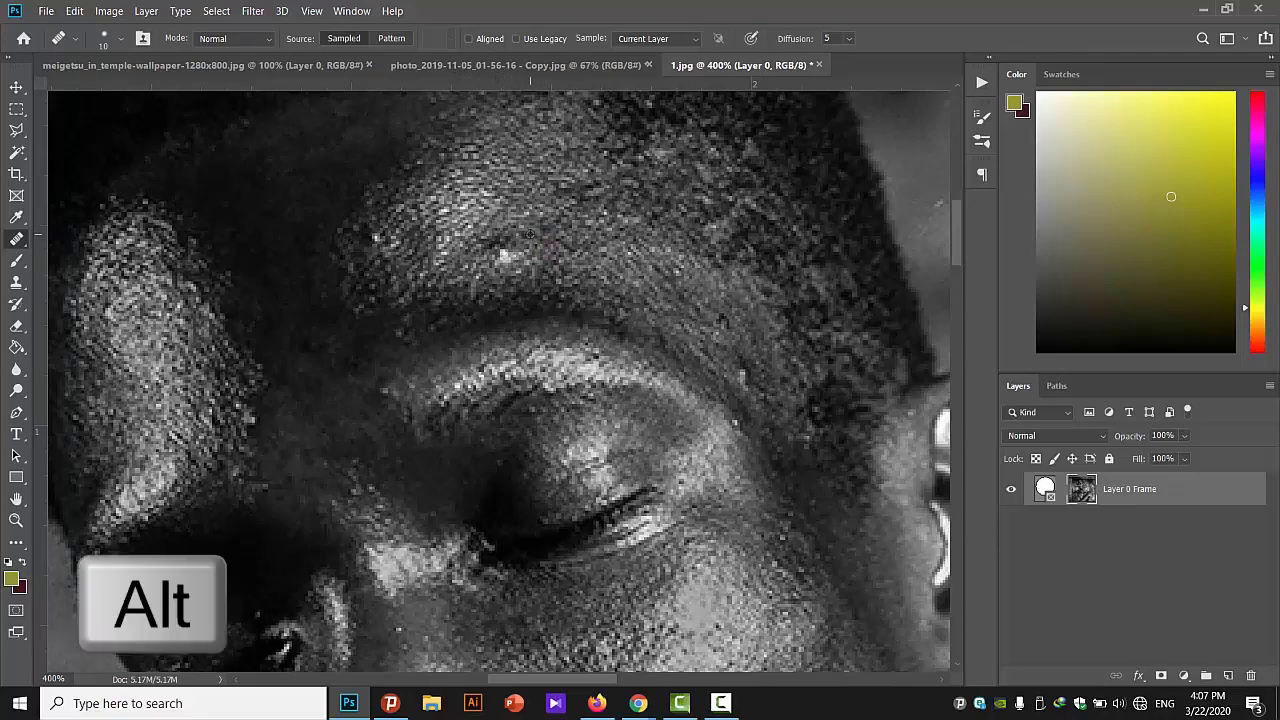
pyautogui.keyDown('alt'); pyautogui.click(530, 234); pyautogui.keyUp('alt')
pyautogui.click(509, 254)
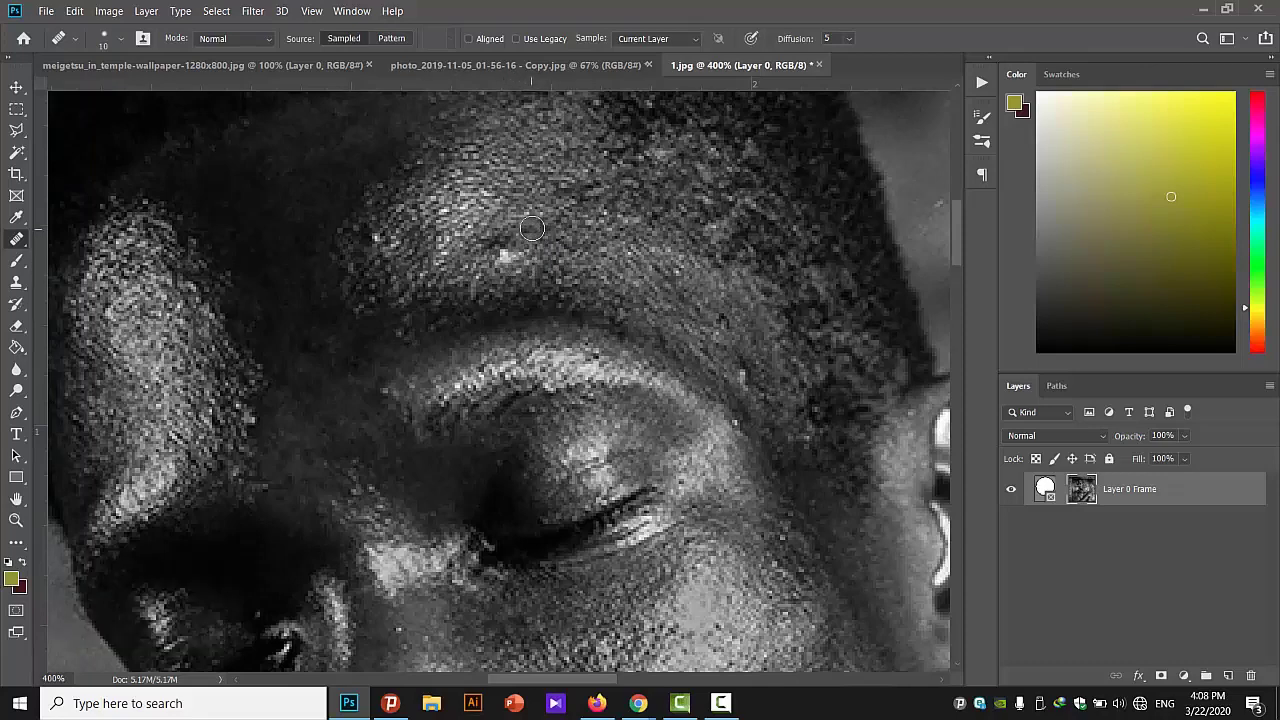
pyautogui.click(501, 255)
pyautogui.click(505, 254)
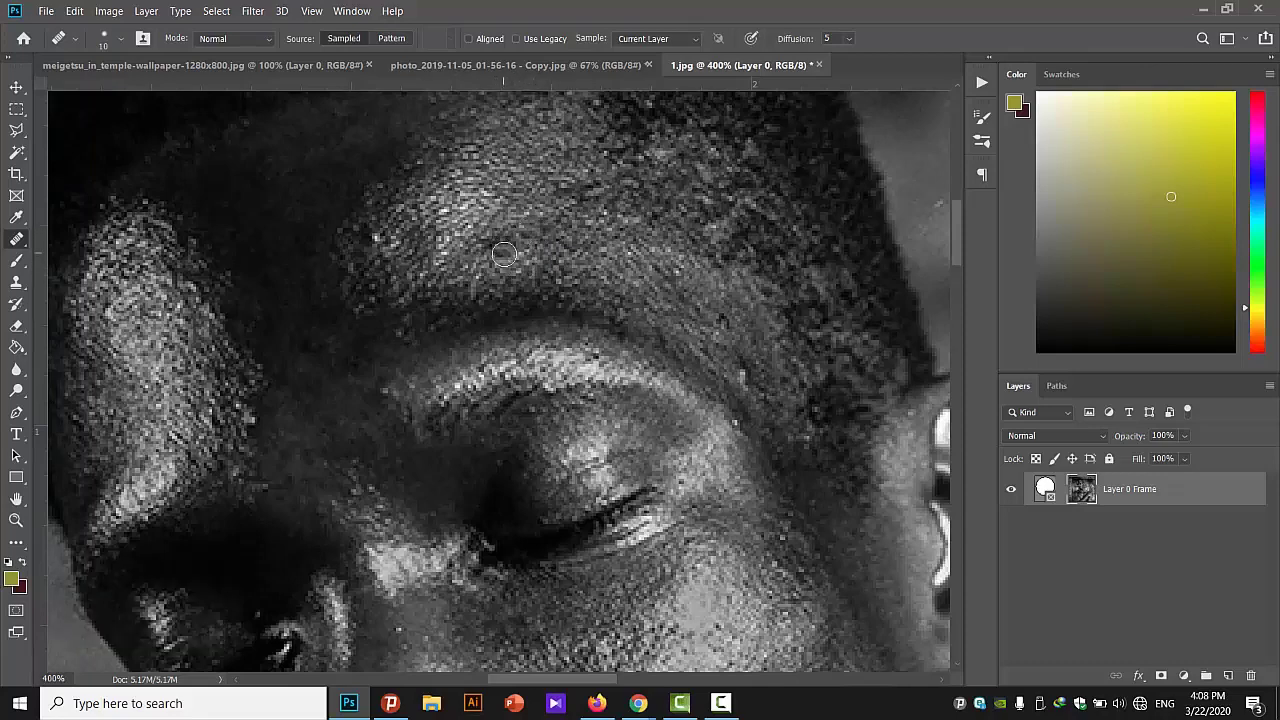
pyautogui.click(505, 254)
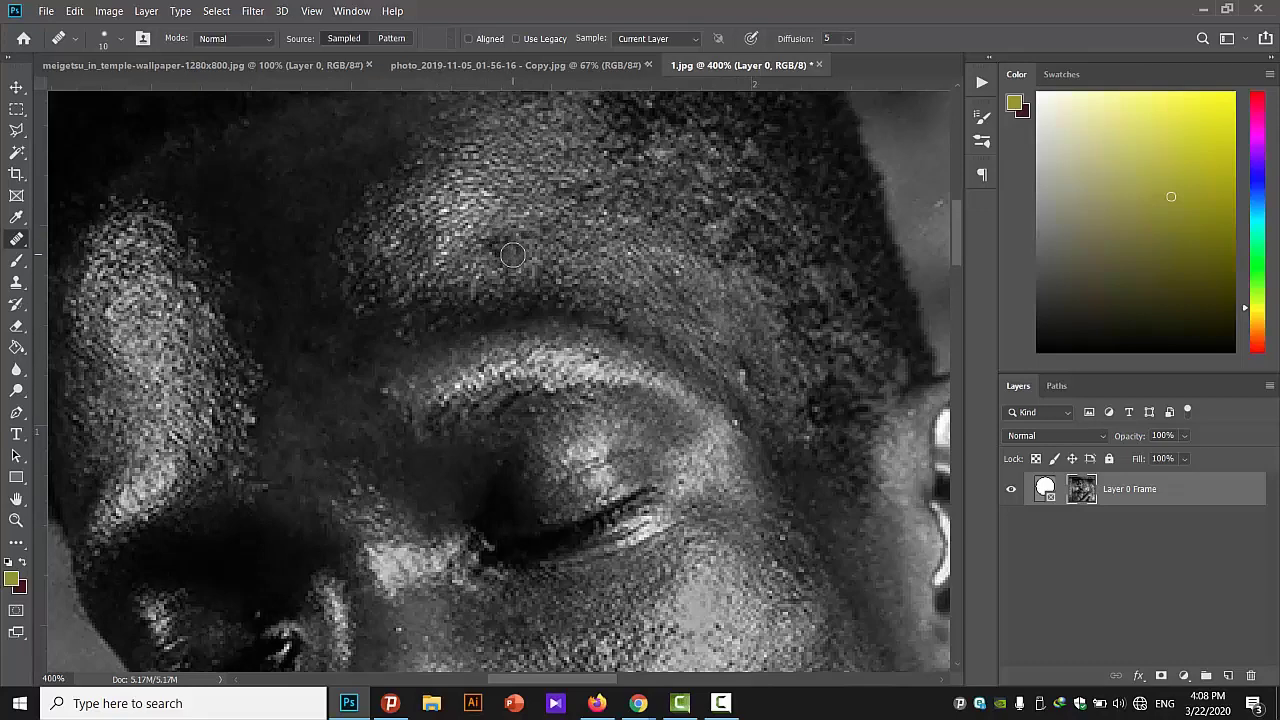
pyautogui.click(512, 255)
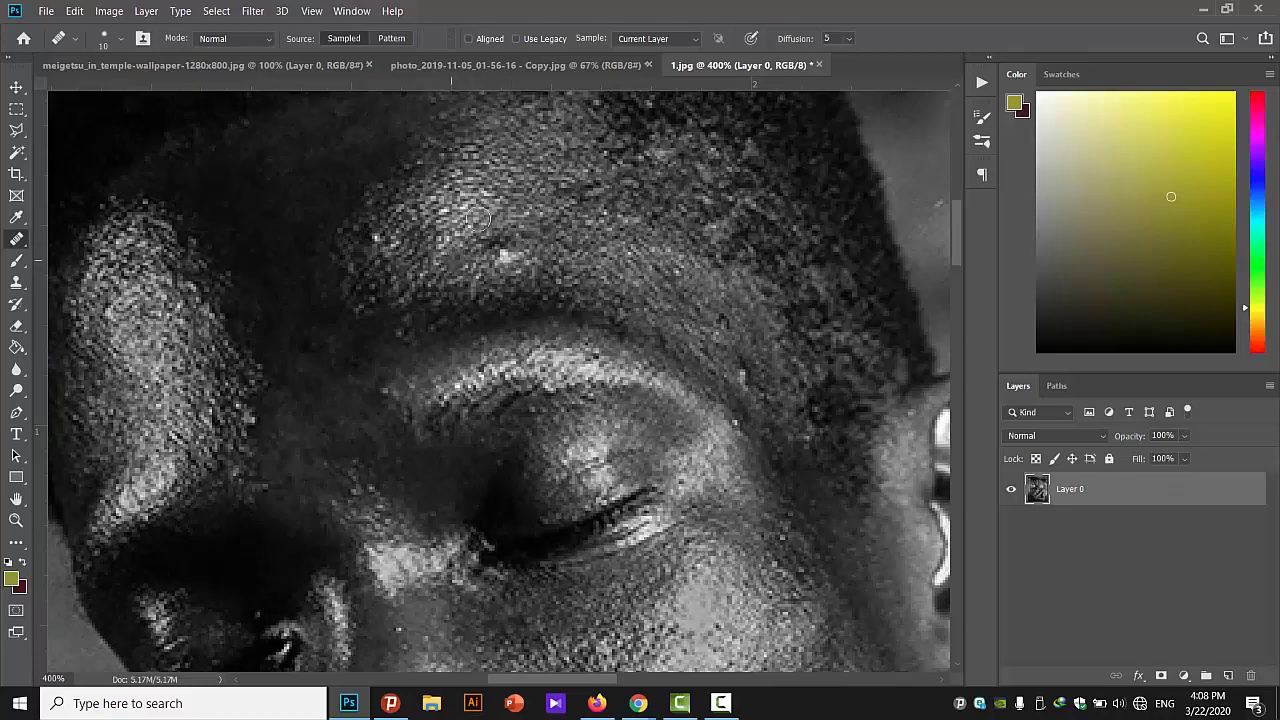
# - Heal the bright forehead speck, undoing one bad blending stroke
pyautogui.click(513, 259)
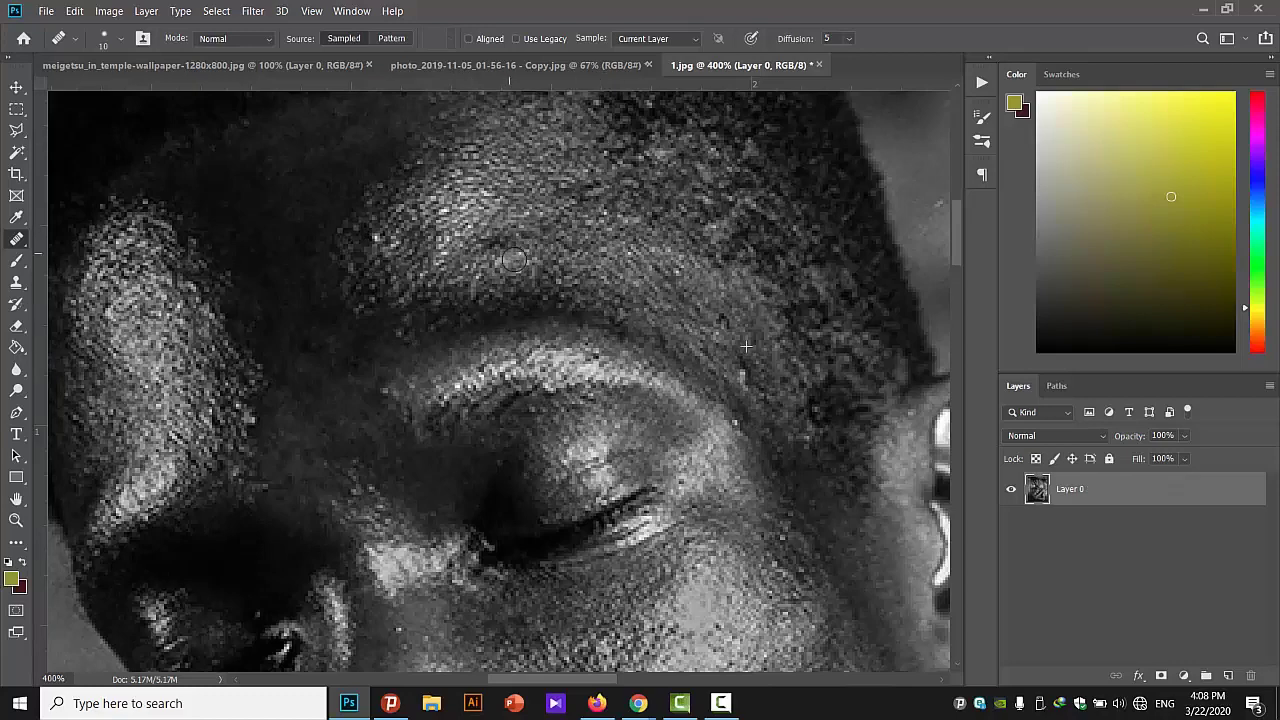
pyautogui.moveTo(513, 259); pyautogui.dragTo(495, 263)
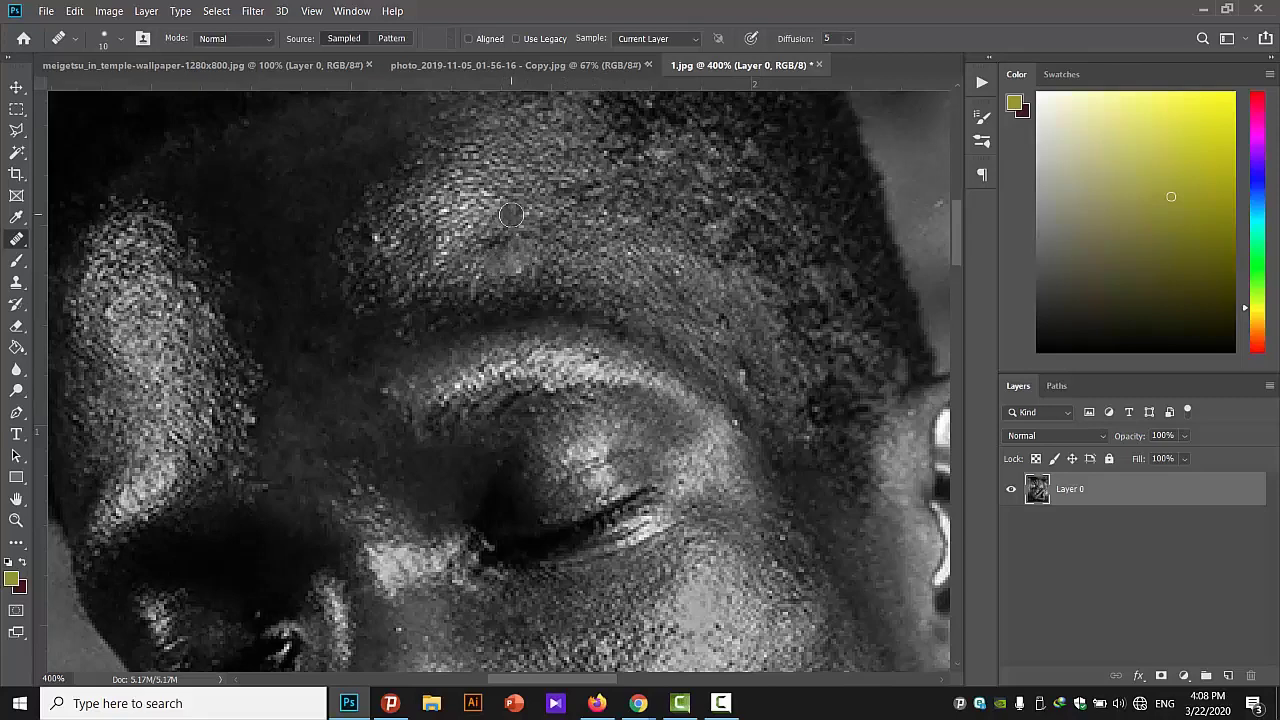
pyautogui.hotkey('ctrl', 'z')
pyautogui.click(511, 214)
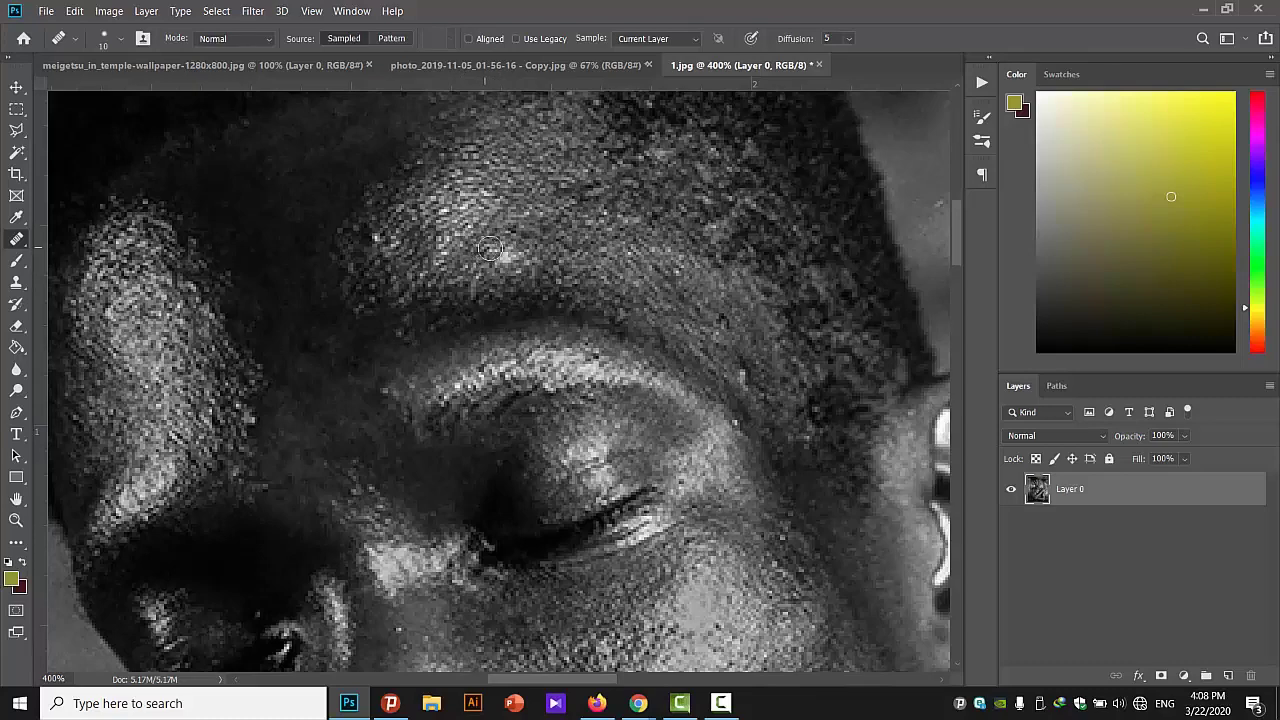
# - Heal three small specks along the inner brow
pyautogui.click(370, 333)
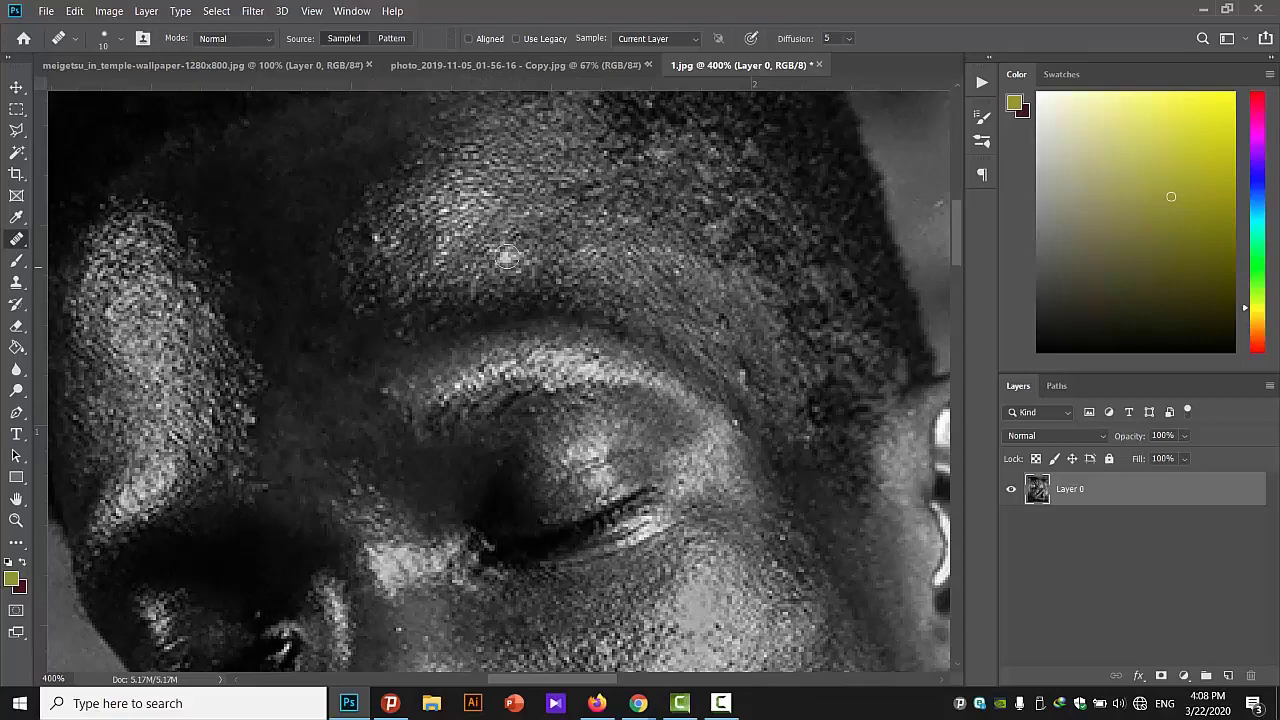
pyautogui.click(380, 450)
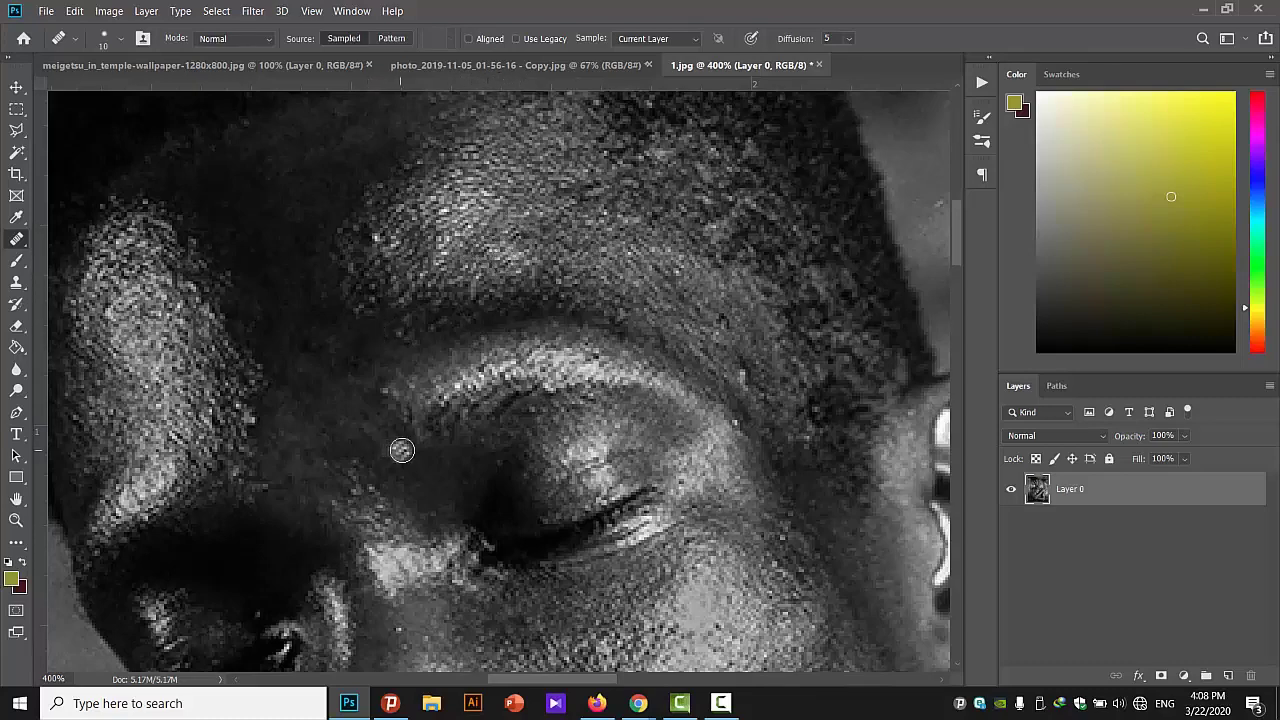
pyautogui.click(380, 418)
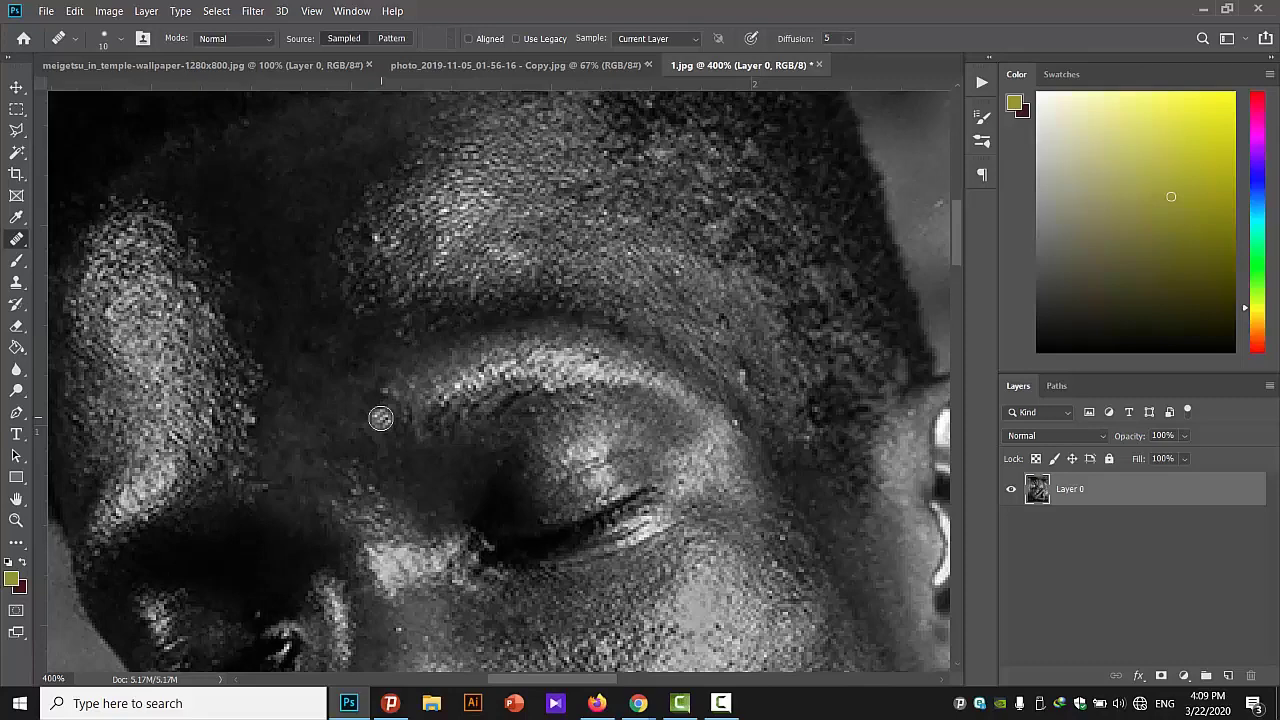
# - Remove the white specks by the outer brow and under the eye with the Spot Healing Brush
pyautogui.rightClick(20, 242)
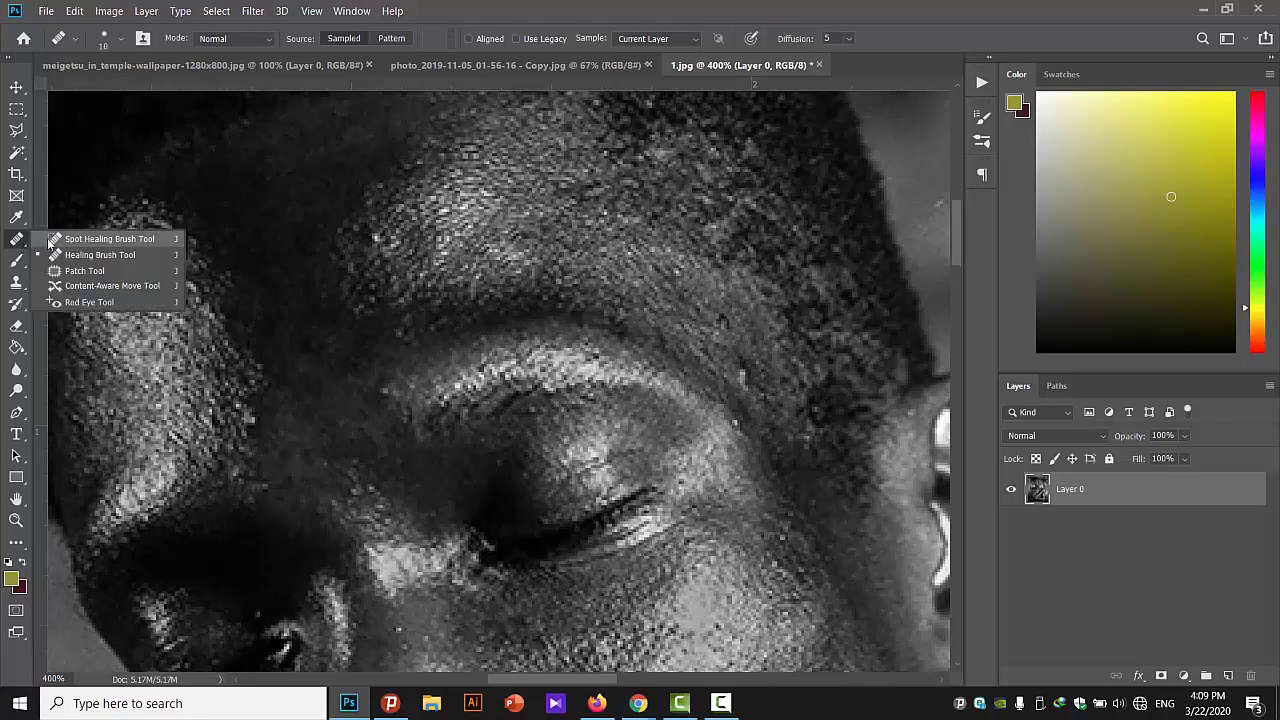
pyautogui.click(152, 241)
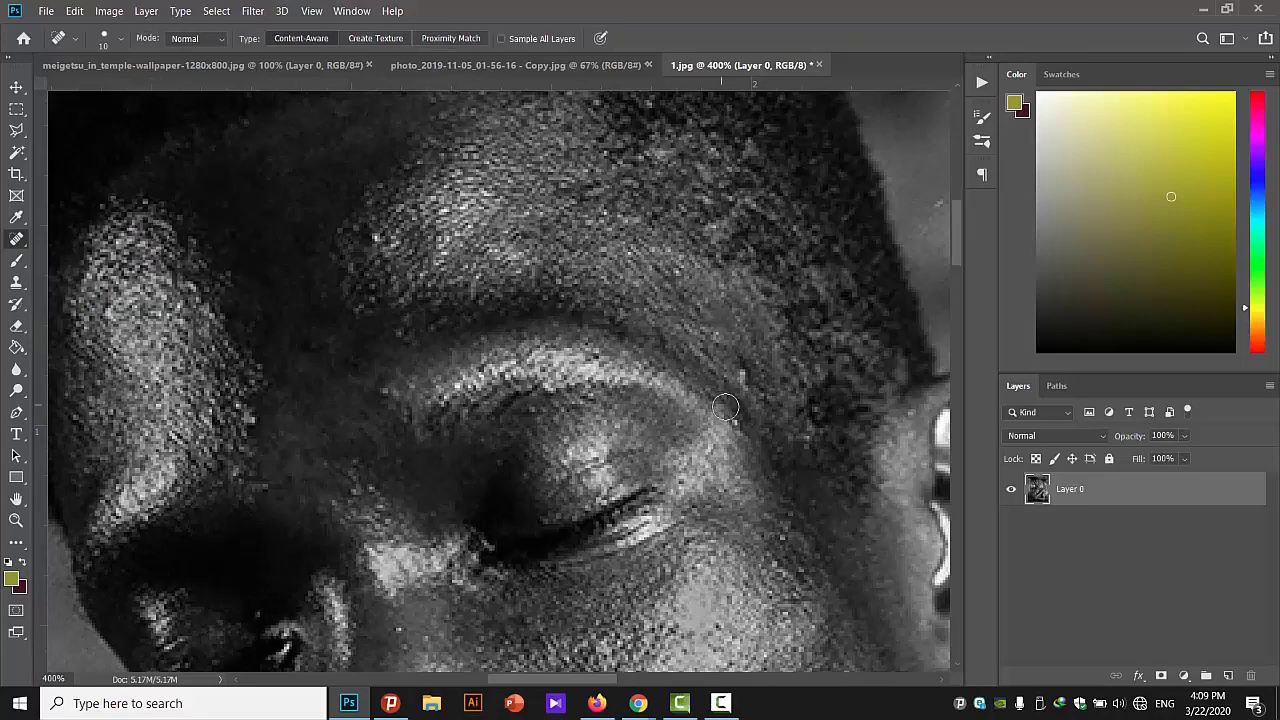
pyautogui.click(742, 376)
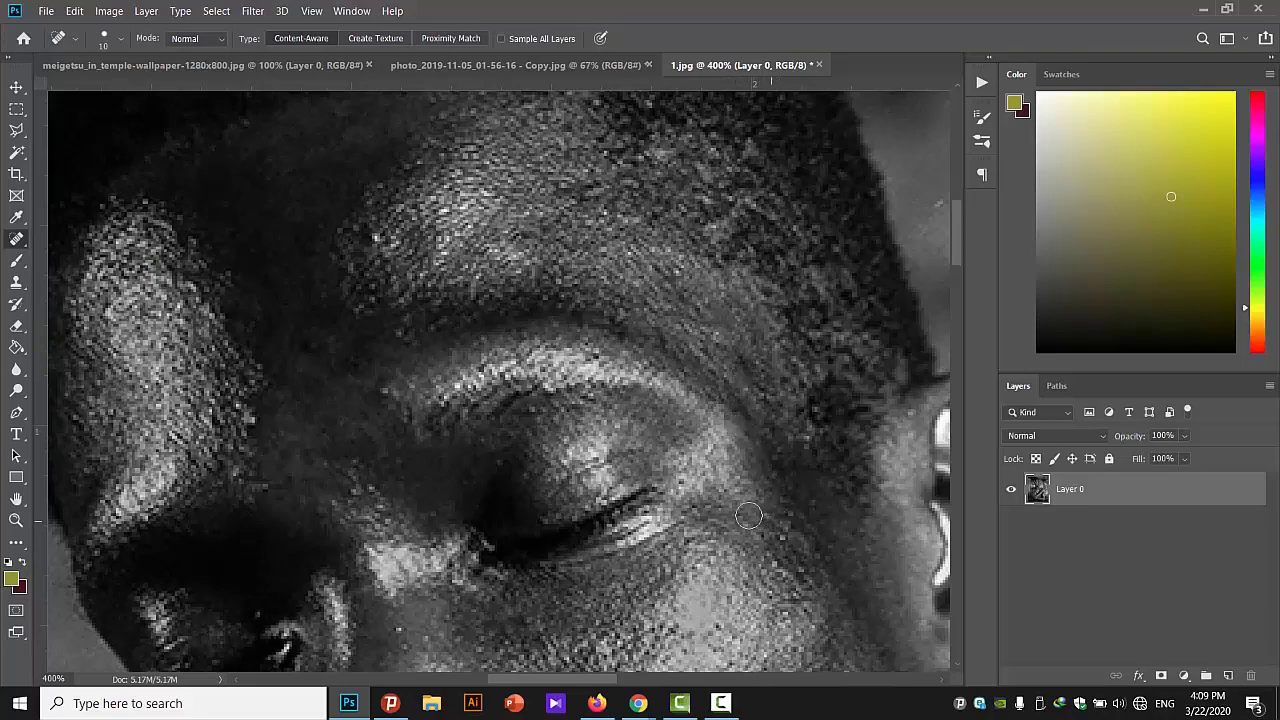
pyautogui.click(370, 236)
# - Return to the Healing Brush with a fresh skin sample from the temple beside the eye
pyautogui.rightClick(24, 240)
pyautogui.click(90, 255)
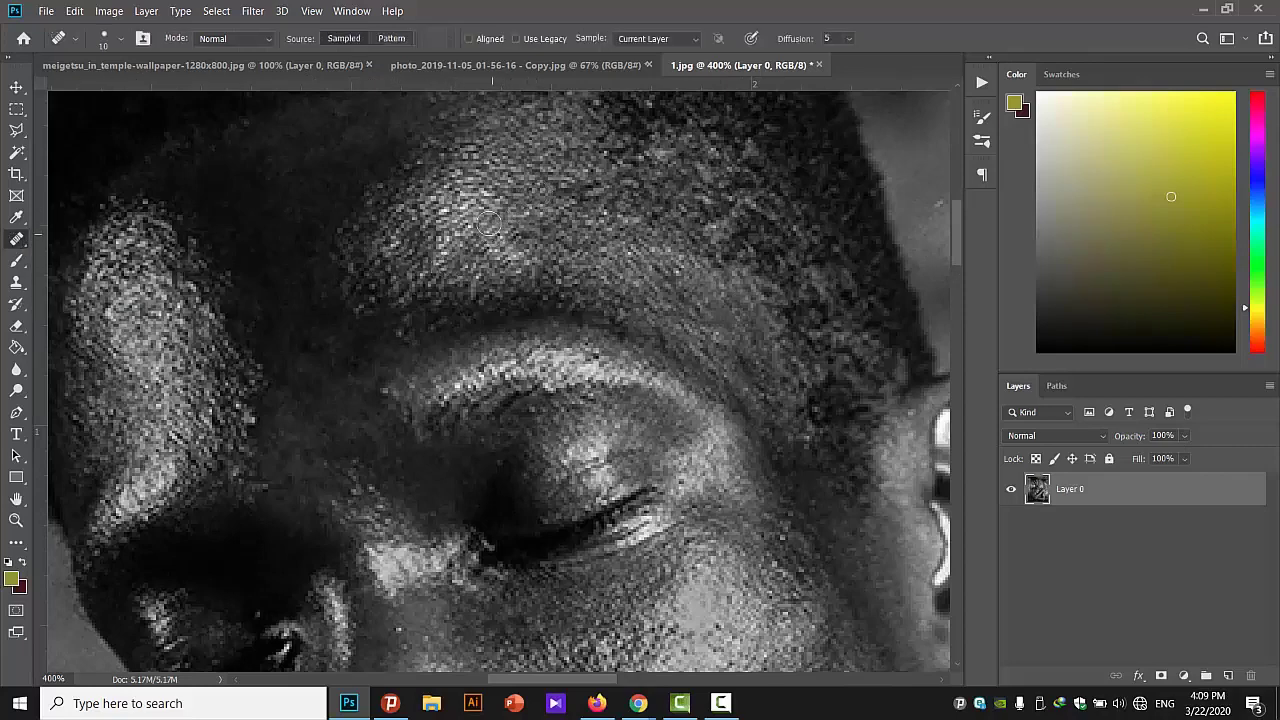
pyautogui.moveTo(956, 250); pyautogui.dragTo(956, 262)
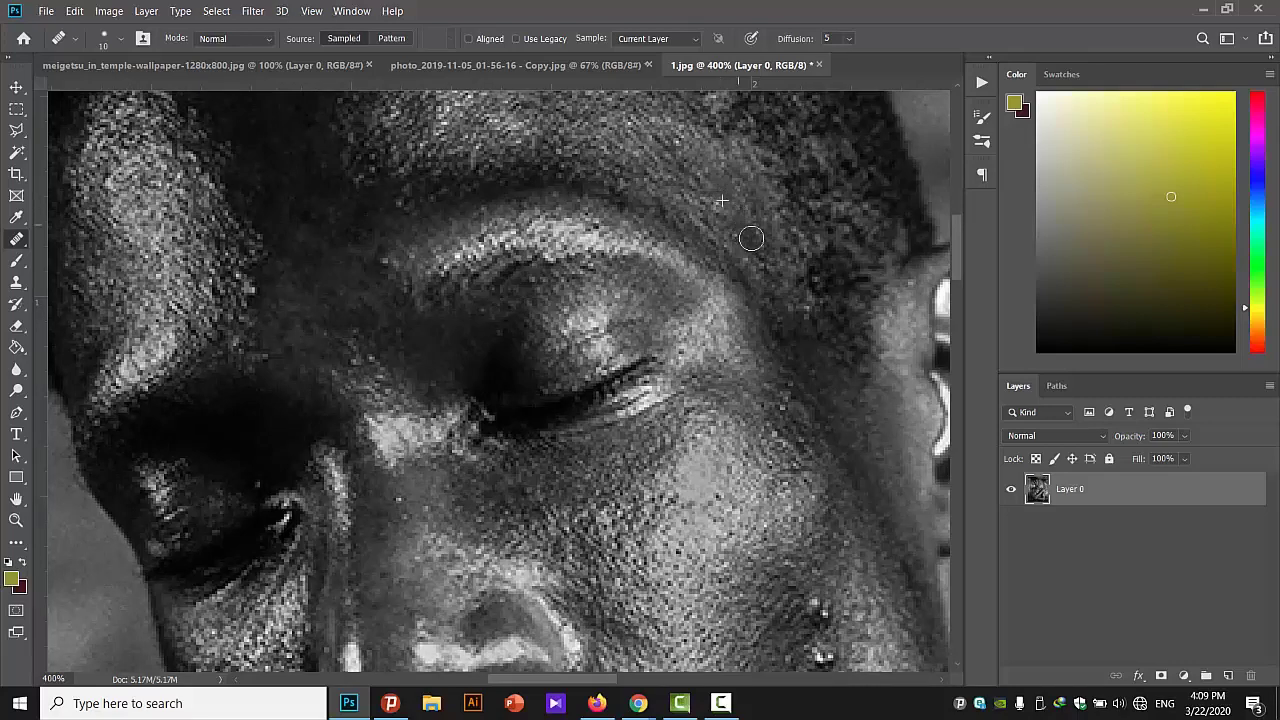
# - Dab one more healing spot on the forehead and fit the photo on screen
pyautogui.click(315, 183)
pyautogui.click(16, 520)
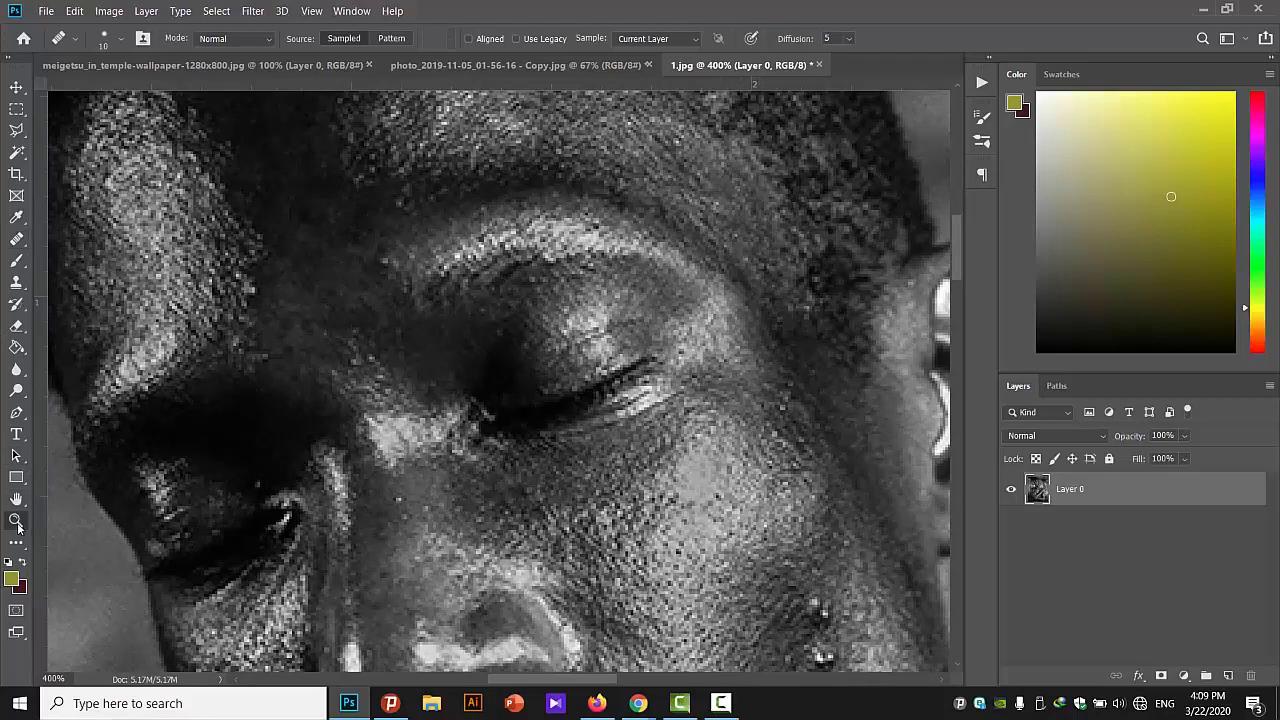
pyautogui.rightClick(320, 395)
pyautogui.click(338, 405)
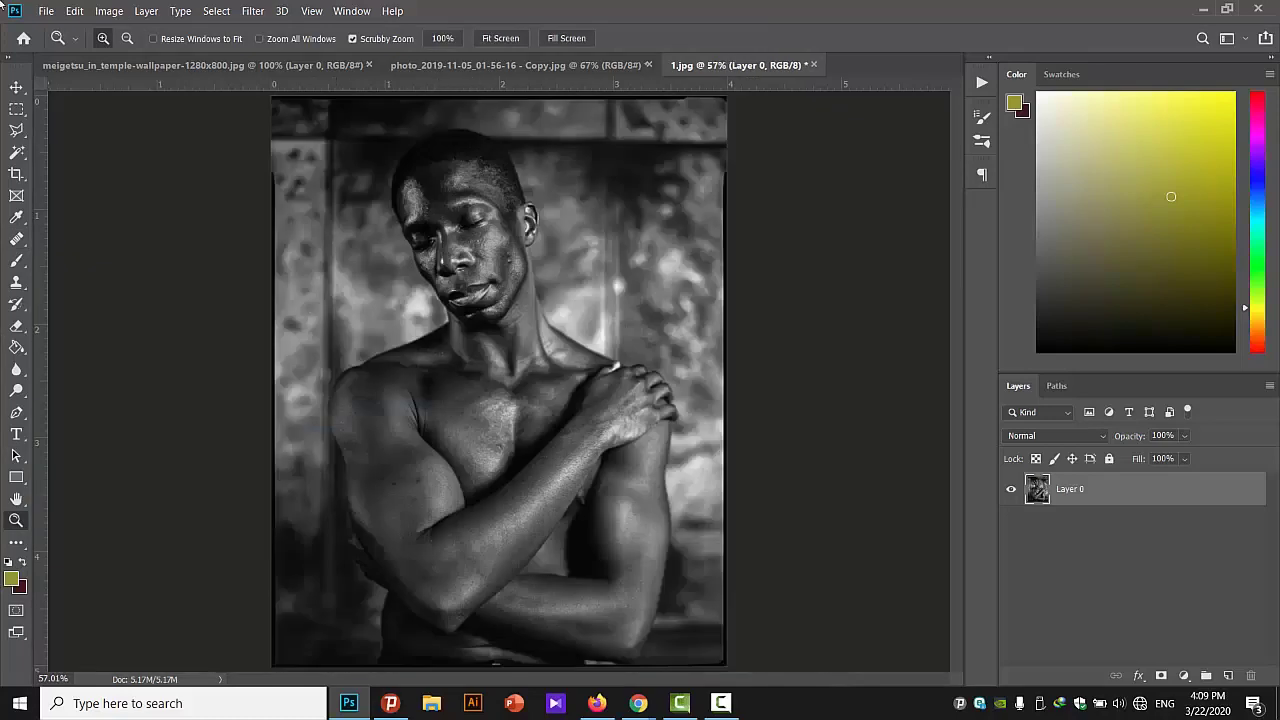
# - Choose the Patch Tool and zoom in on the man's face
pyautogui.click(16, 239)
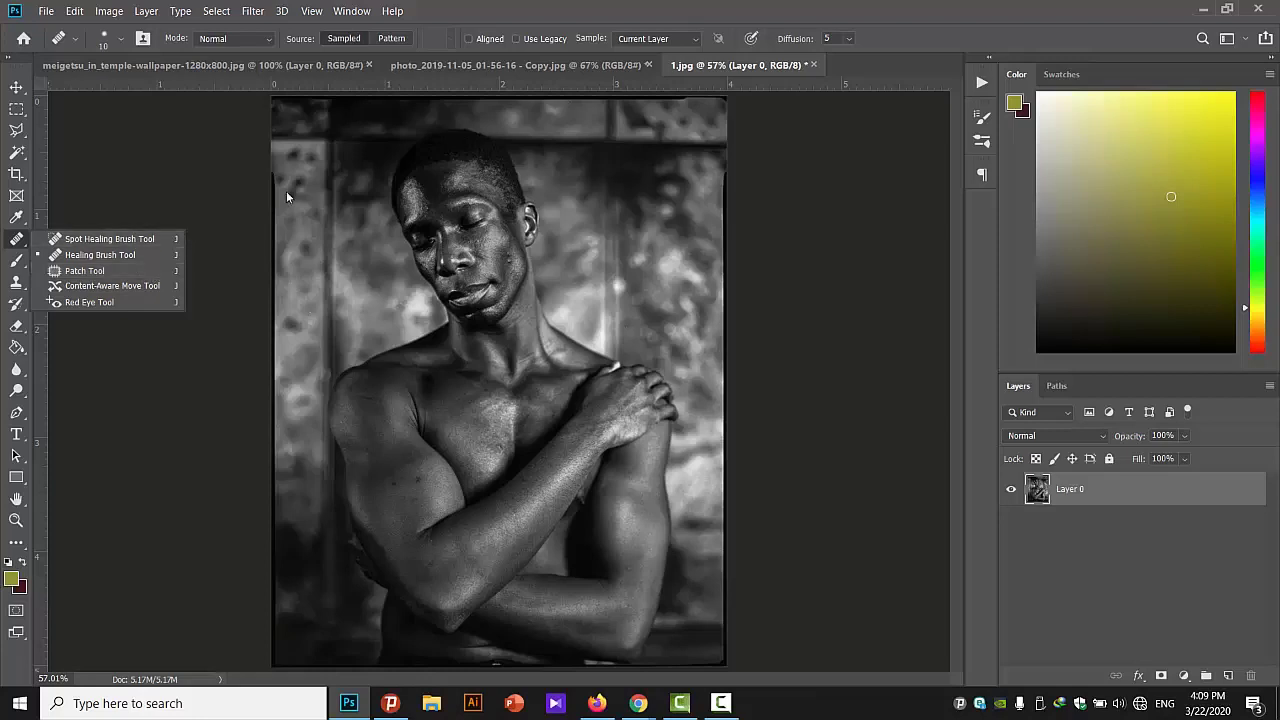
pyautogui.click(25, 535)
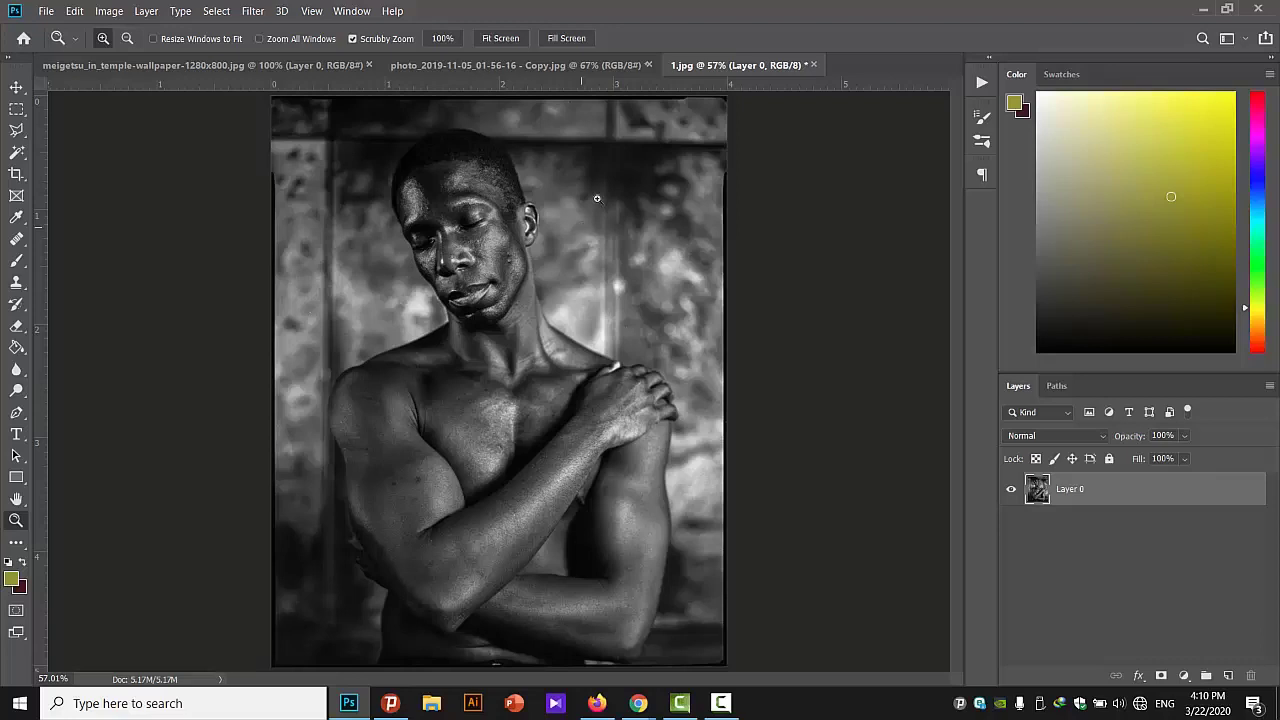
pyautogui.click(12, 241)
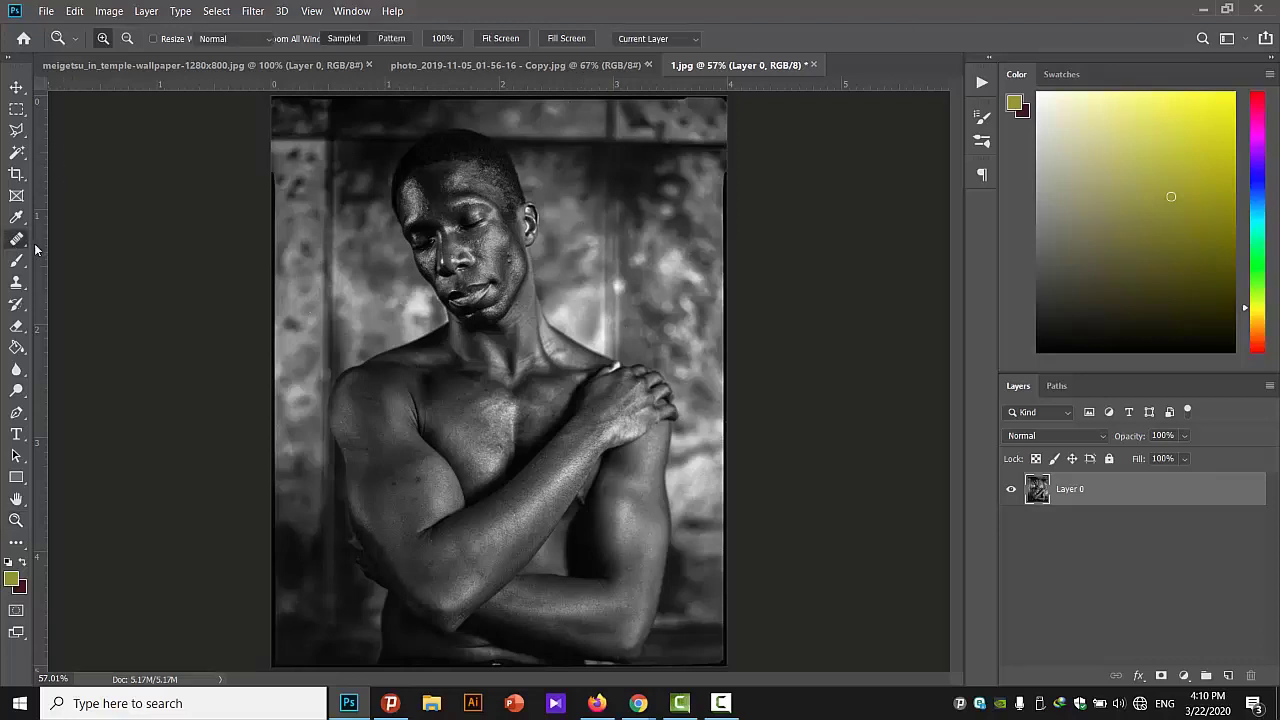
pyautogui.click(112, 267)
pyautogui.click(16, 520)
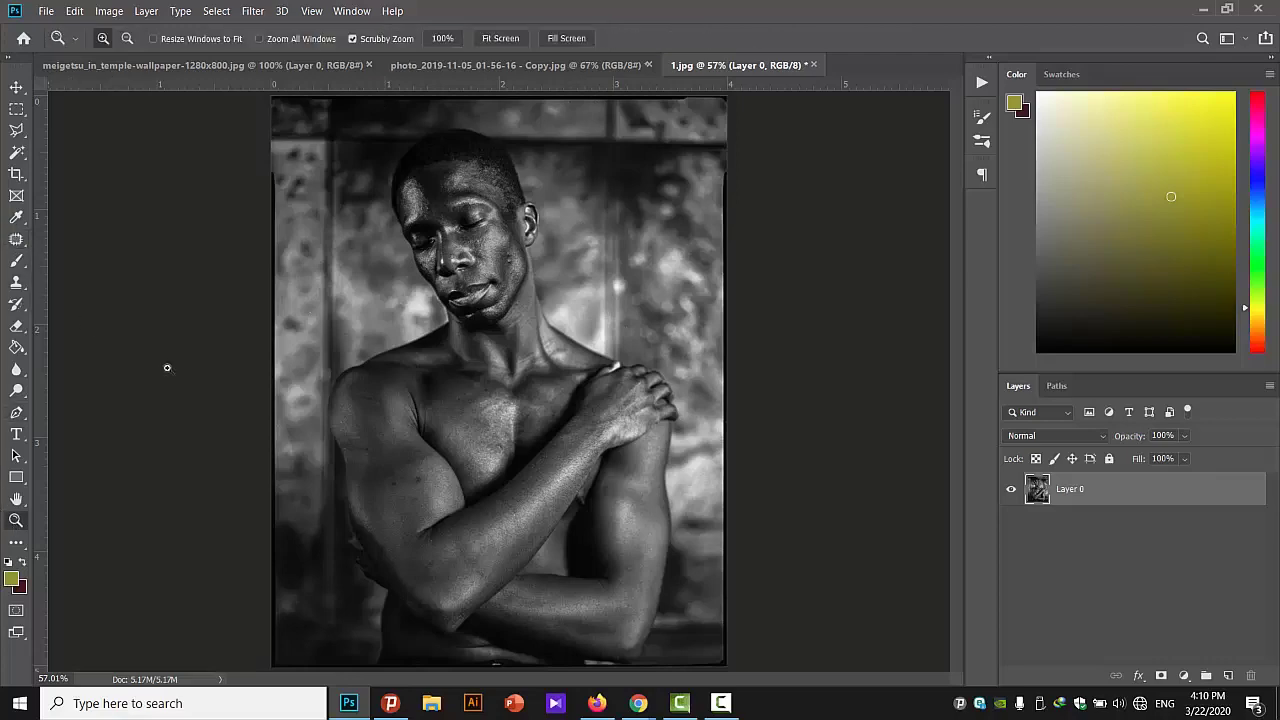
pyautogui.click(488, 234)
# - Patch the bright cheek blemish near the ear with clean skin beside it, then deselect
pyautogui.moveTo(532, 302); pyautogui.dragTo(560, 302)
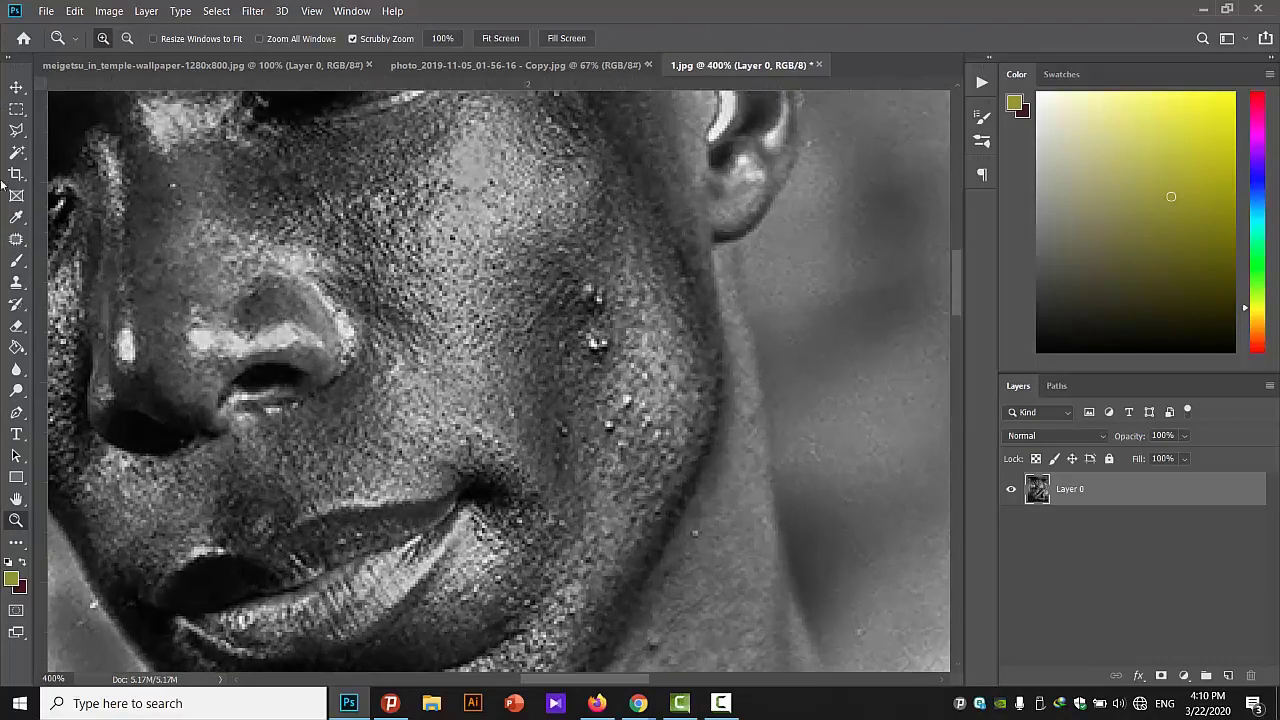
pyautogui.click(25, 243)
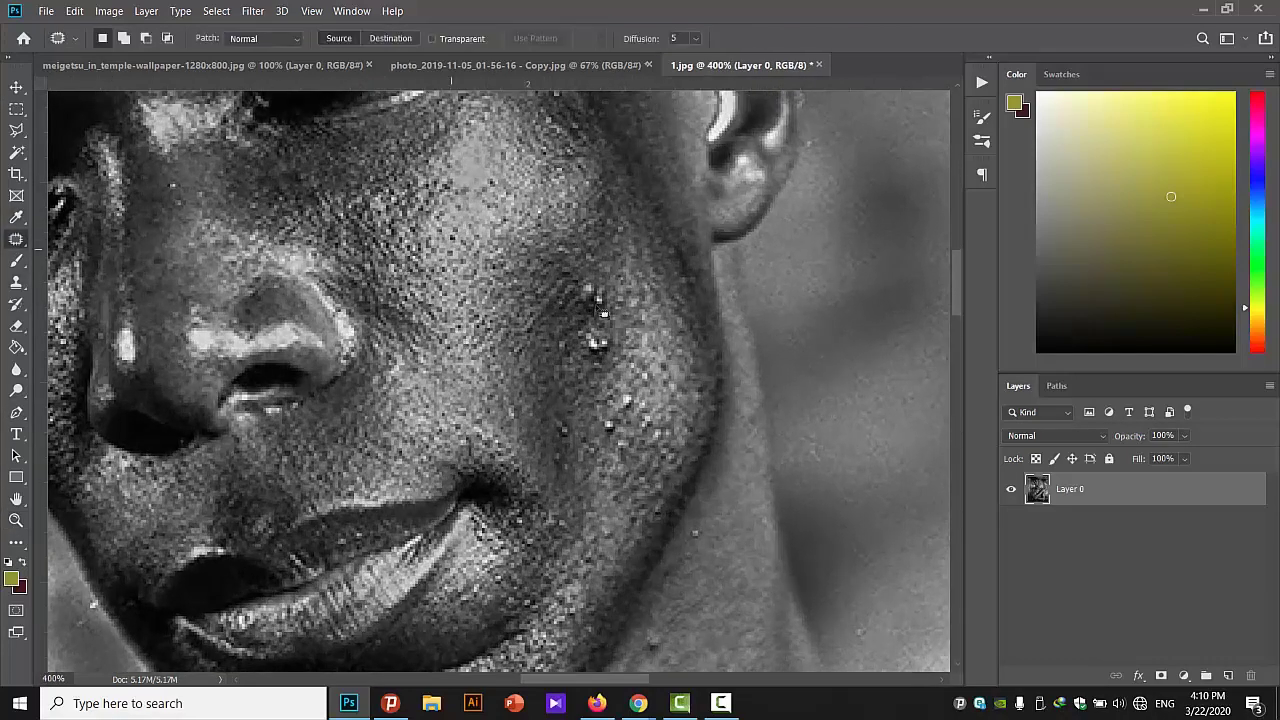
pyautogui.moveTo(594, 322); pyautogui.dragTo(598, 324)
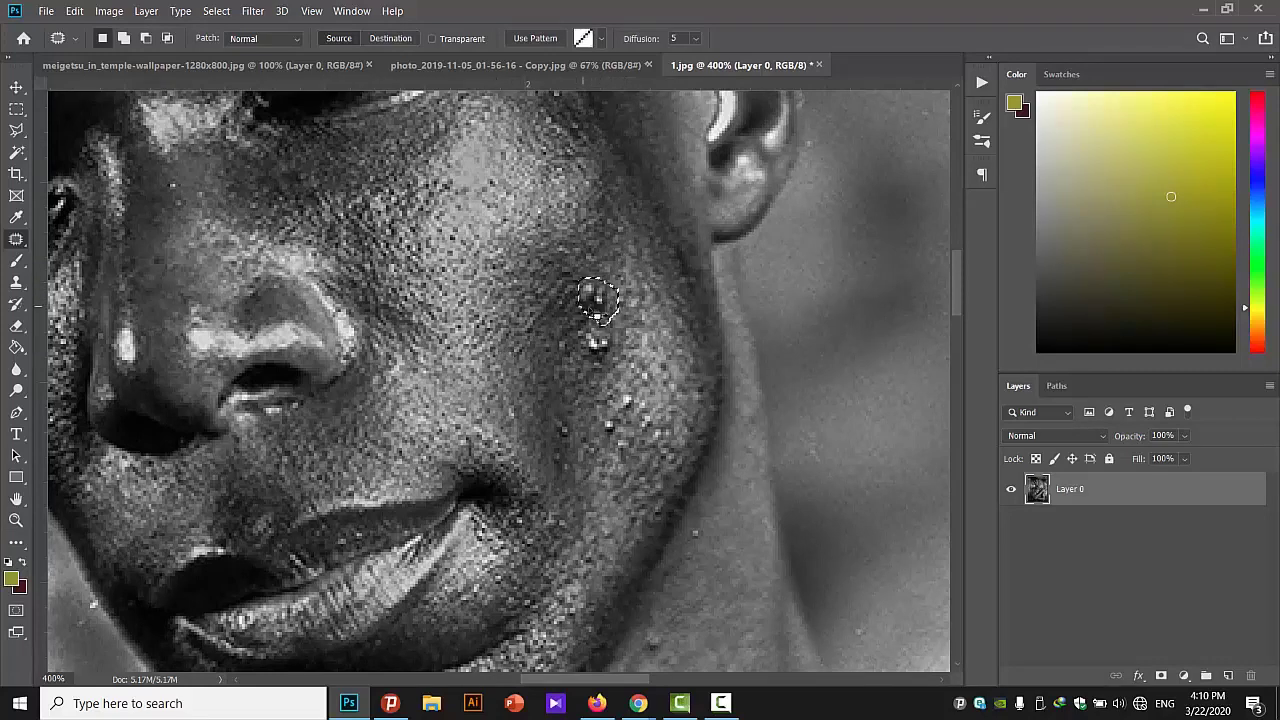
pyautogui.moveTo(598, 305); pyautogui.dragTo(531, 315)
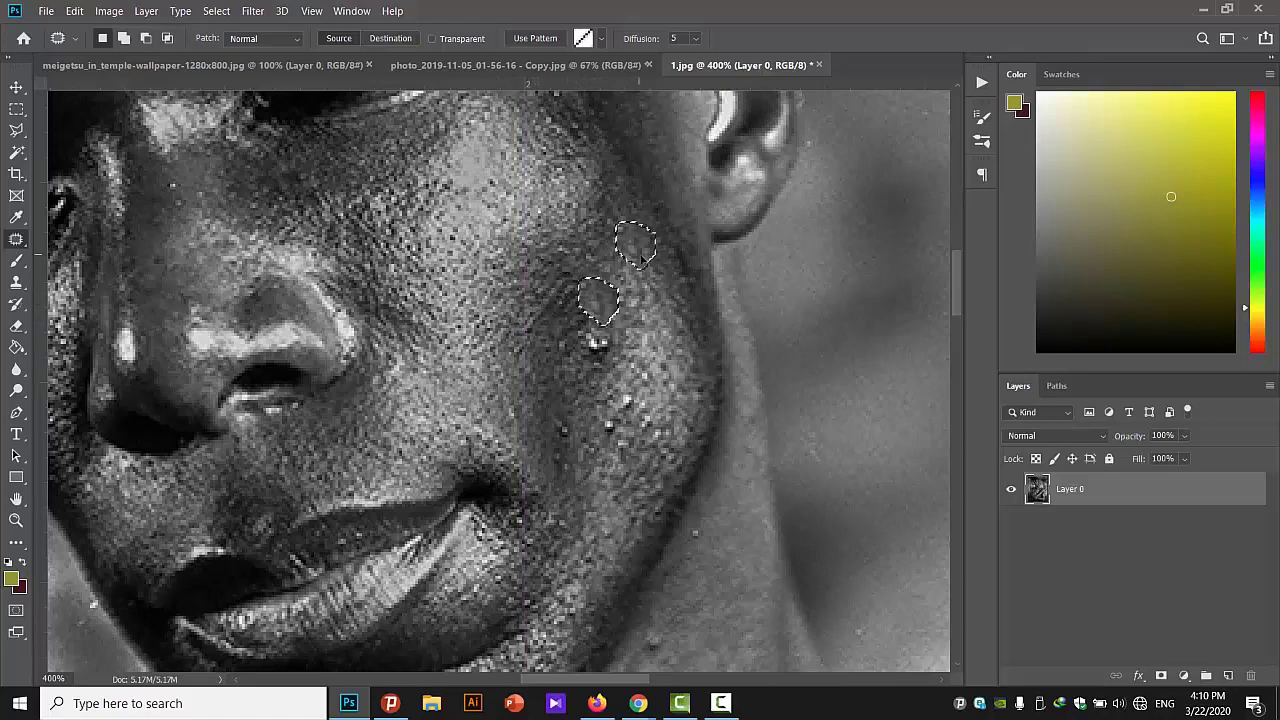
pyautogui.moveTo(531, 312)
pyautogui.mouseDown()
pyautogui.moveTo(534, 270)
pyautogui.moveTo(527, 312)
pyautogui.moveTo(516, 250)
pyautogui.mouseUp()
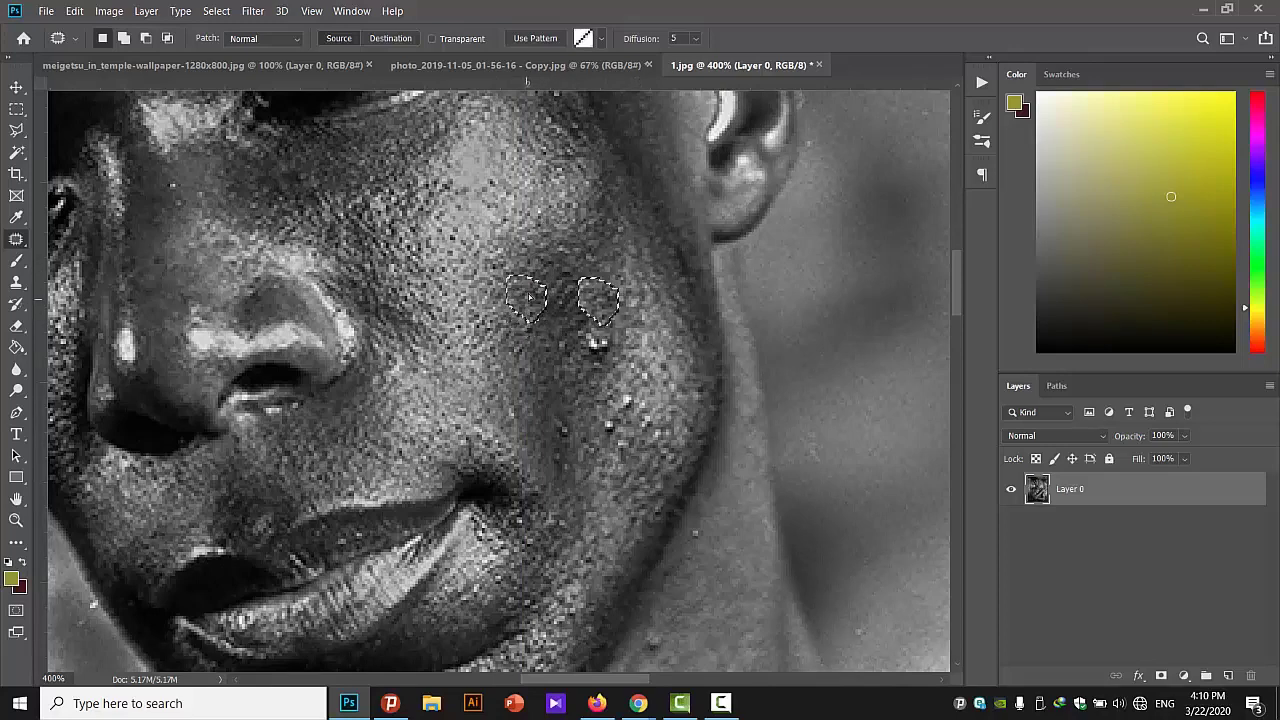
pyautogui.moveTo(465, 268)
pyautogui.mouseDown()
pyautogui.moveTo(498, 443)
pyautogui.moveTo(633, 236)
pyautogui.moveTo(552, 311)
pyautogui.mouseUp()
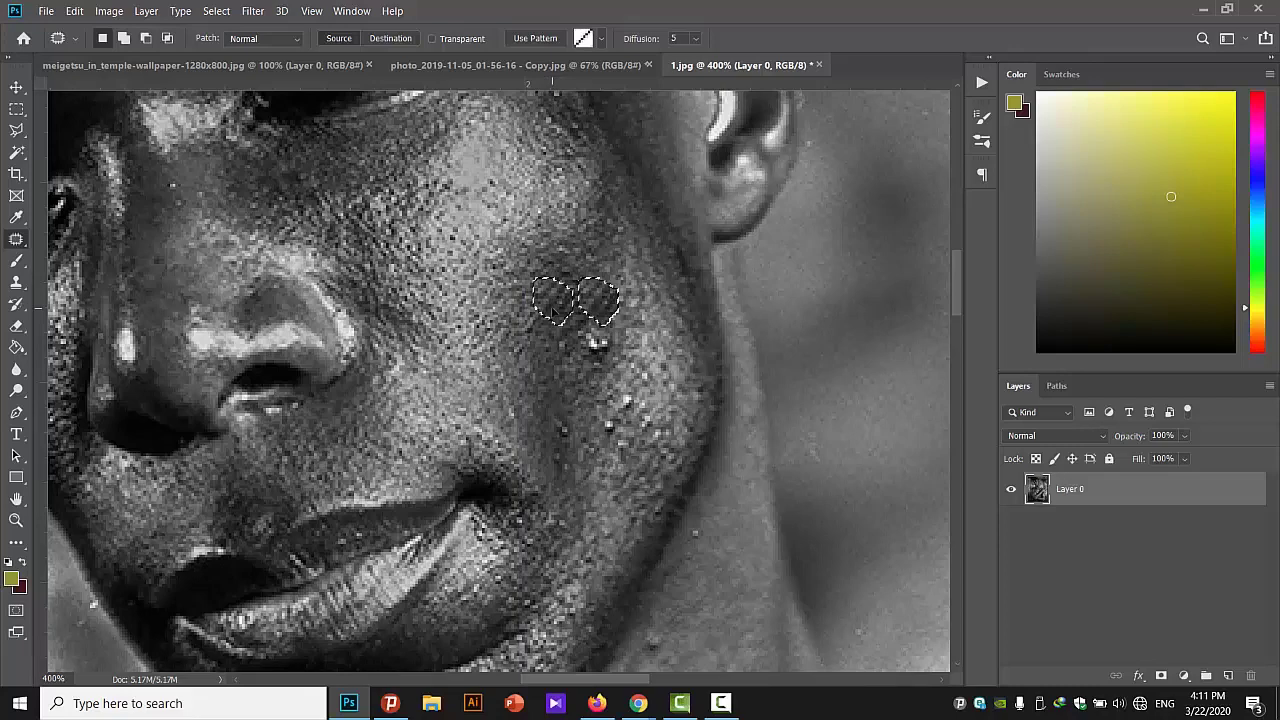
pyautogui.moveTo(552, 311); pyautogui.dragTo(552, 311)
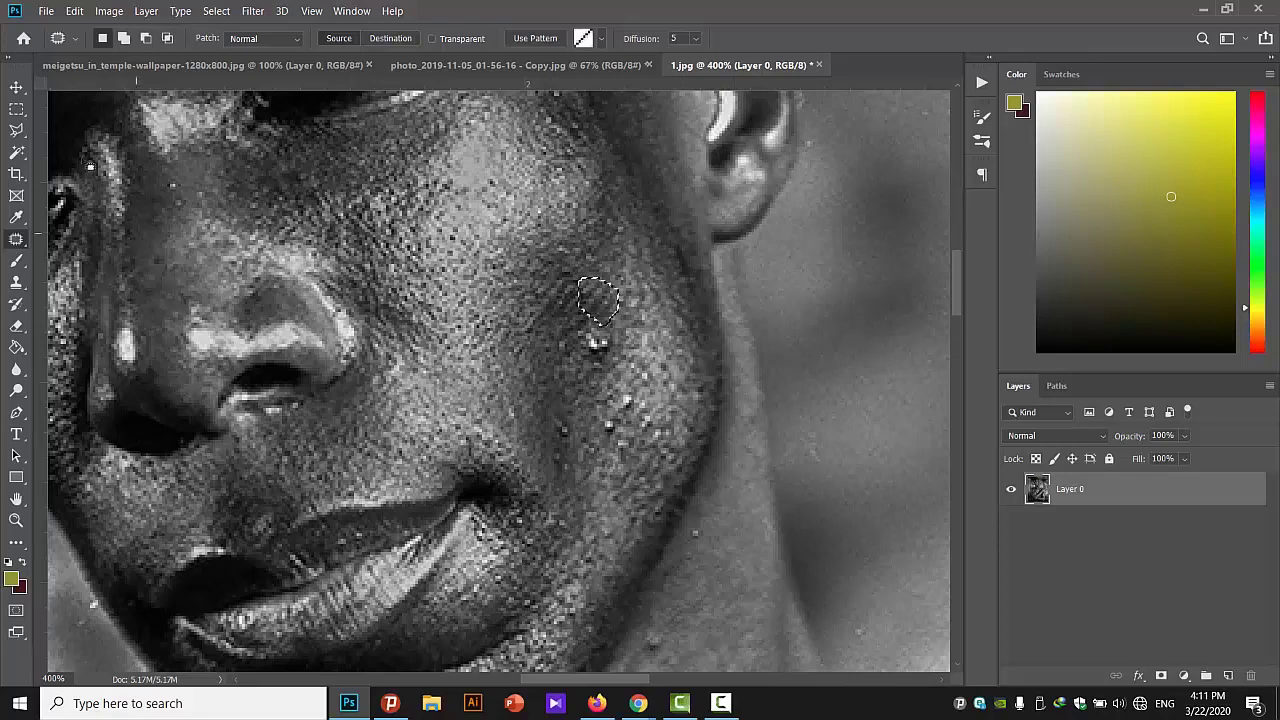
pyautogui.press('m')
pyautogui.hotkey('ctrl', 'd')
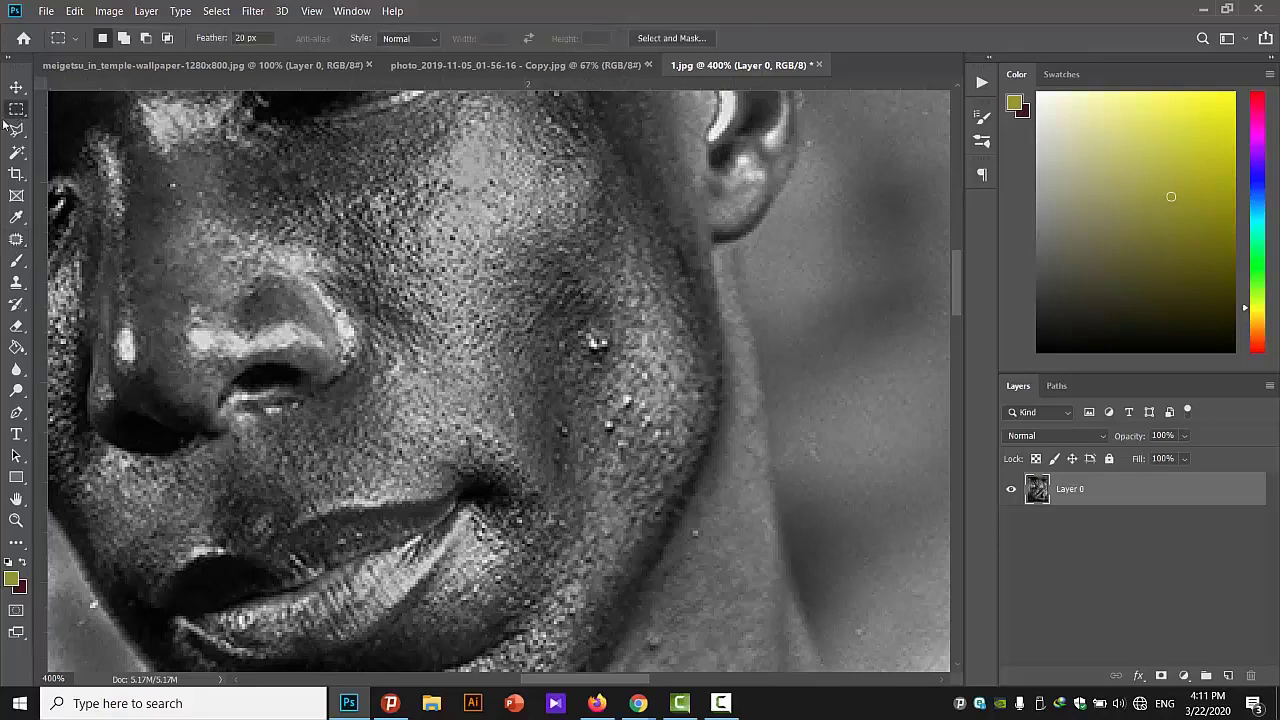
# - Patch the bright spot on the cheek with nearby clean skin
pyautogui.click(16, 239)
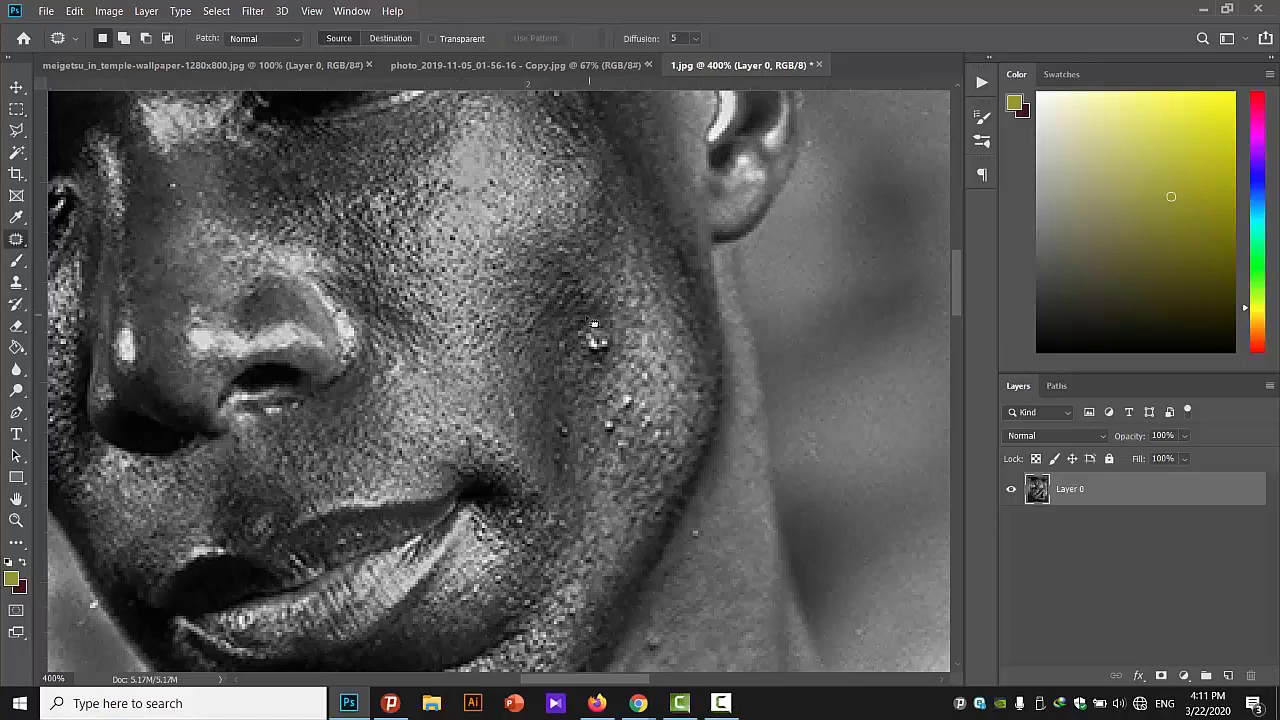
pyautogui.moveTo(614, 332)
pyautogui.mouseDown()
pyautogui.moveTo(630, 348)
pyautogui.moveTo(610, 370)
pyautogui.moveTo(582, 362)
pyautogui.moveTo(590, 334)
pyautogui.moveTo(558, 298)
pyautogui.mouseUp()
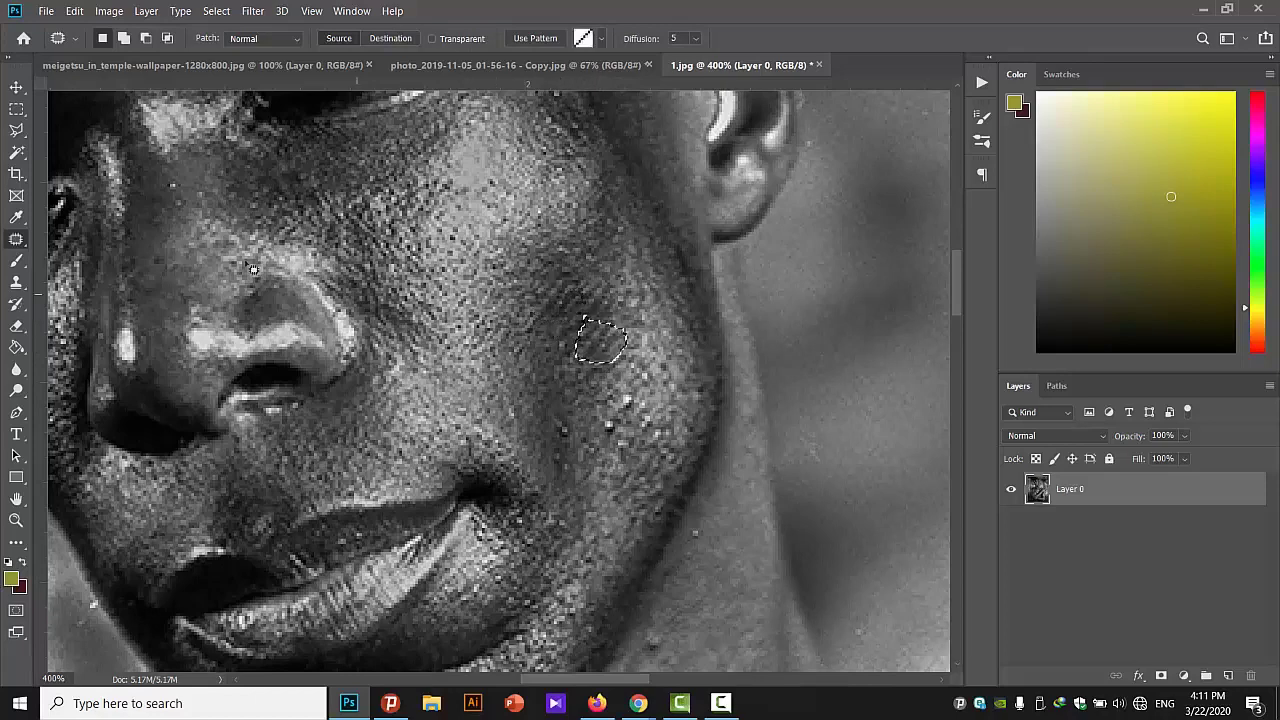
pyautogui.click(16, 109)
pyautogui.click(594, 363)
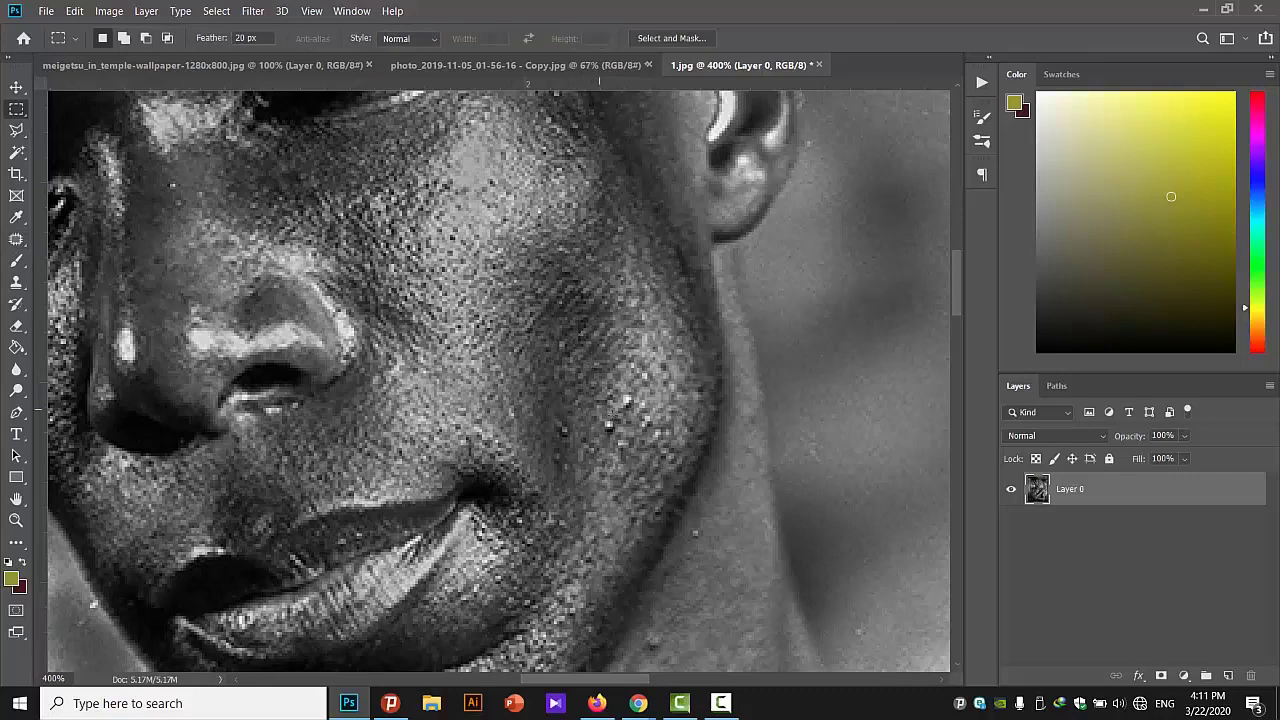
pyautogui.click(16, 239)
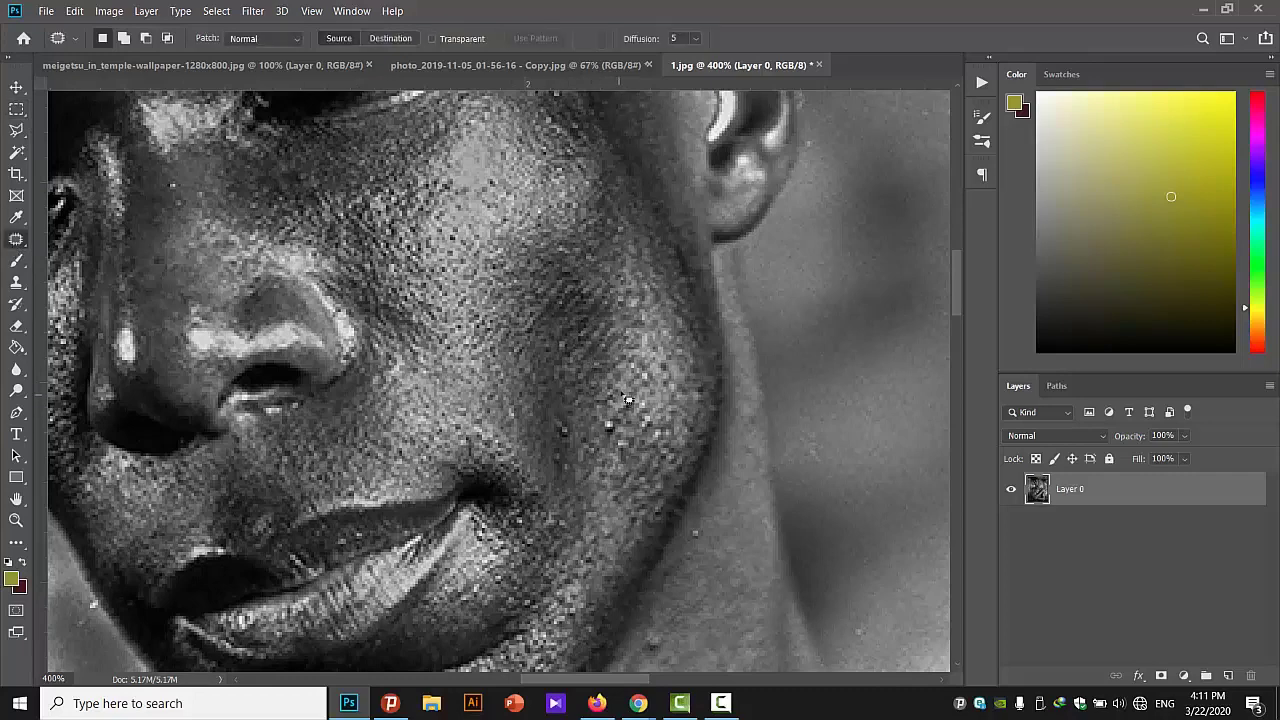
# - Patch the lower-cheek spot cluster and one small remaining spot, deselecting after each
pyautogui.moveTo(604, 418)
pyautogui.mouseDown()
pyautogui.moveTo(625, 428)
pyautogui.moveTo(609, 371)
pyautogui.mouseUp()
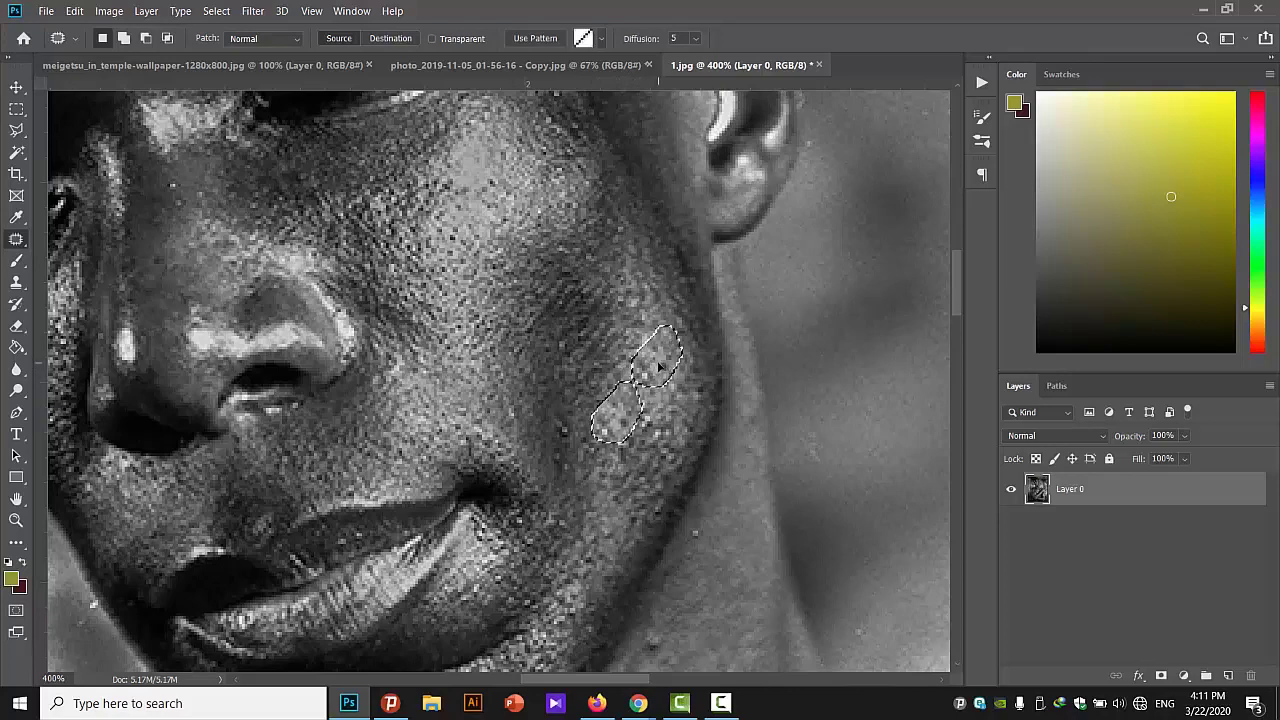
pyautogui.hotkey('ctrl', 'd')
pyautogui.moveTo(599, 421)
pyautogui.mouseDown()
pyautogui.moveTo(592, 401)
pyautogui.moveTo(568, 448)
pyautogui.moveTo(530, 410)
pyautogui.moveTo(561, 360)
pyautogui.mouseUp()
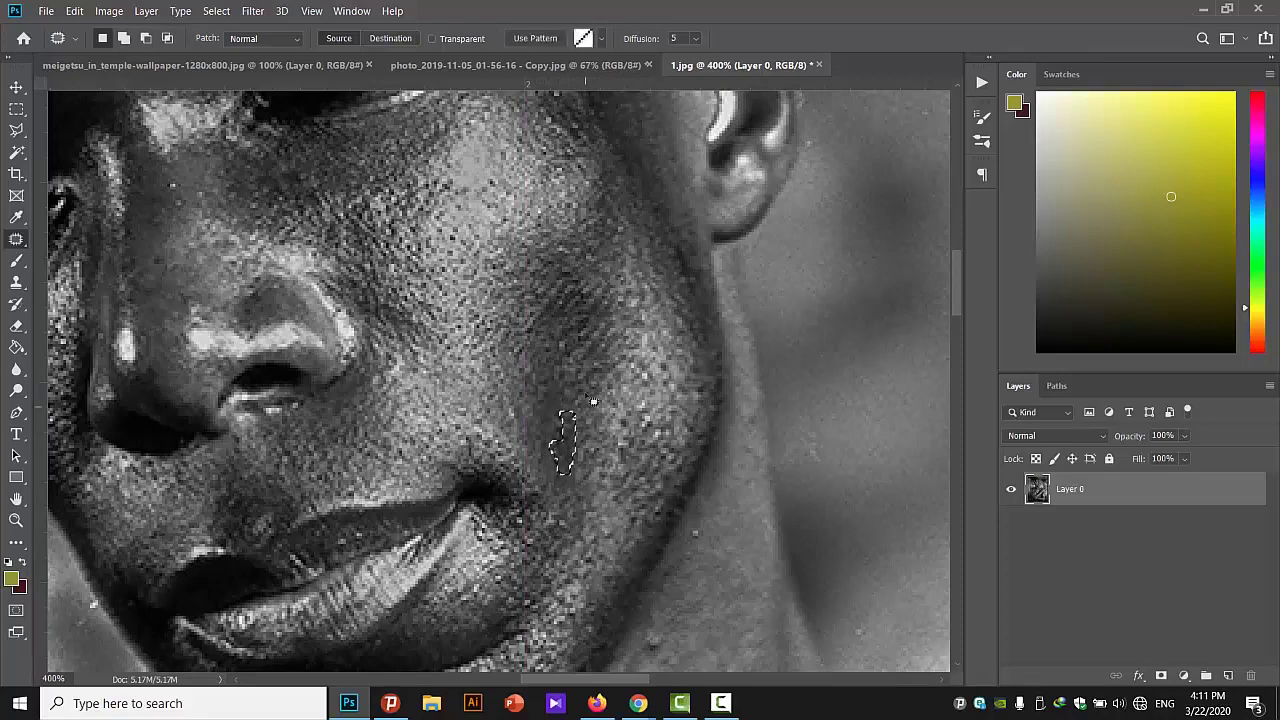
pyautogui.hotkey('ctrl', 'd')
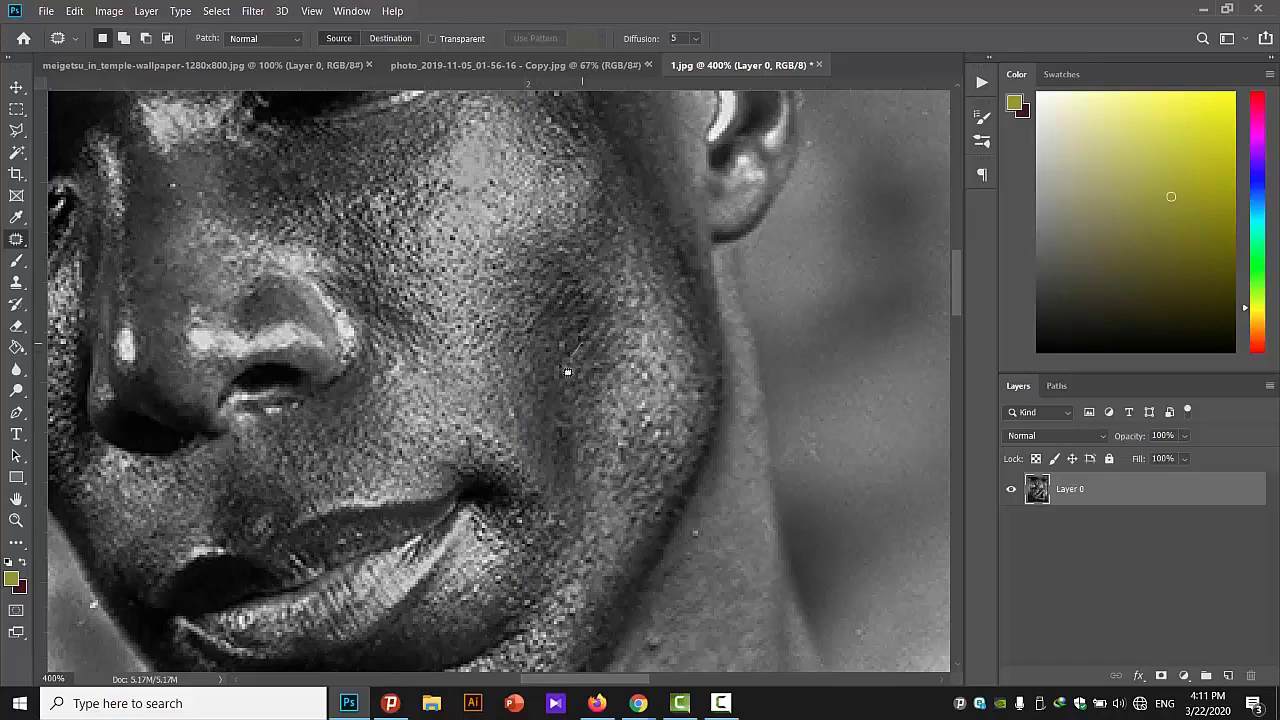
pyautogui.moveTo(562, 363); pyautogui.dragTo(607, 336)
pyautogui.hotkey('ctrl', 'd')
# - Fit the image on screen, then zoom to 200% on the face
pyautogui.moveTo(956, 301)
pyautogui.mouseDown()
pyautogui.moveTo(982, 283)
pyautogui.moveTo(947, 317)
pyautogui.mouseUp()
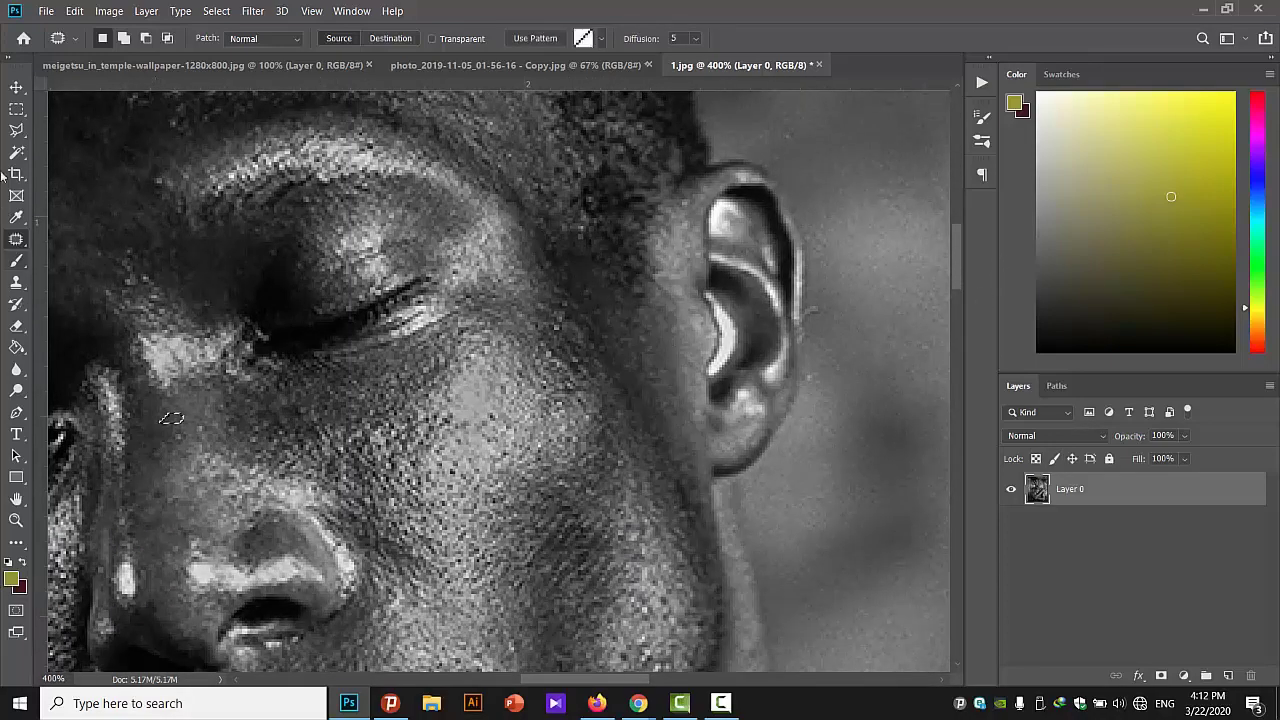
pyautogui.press('m')
pyautogui.click(16, 520)
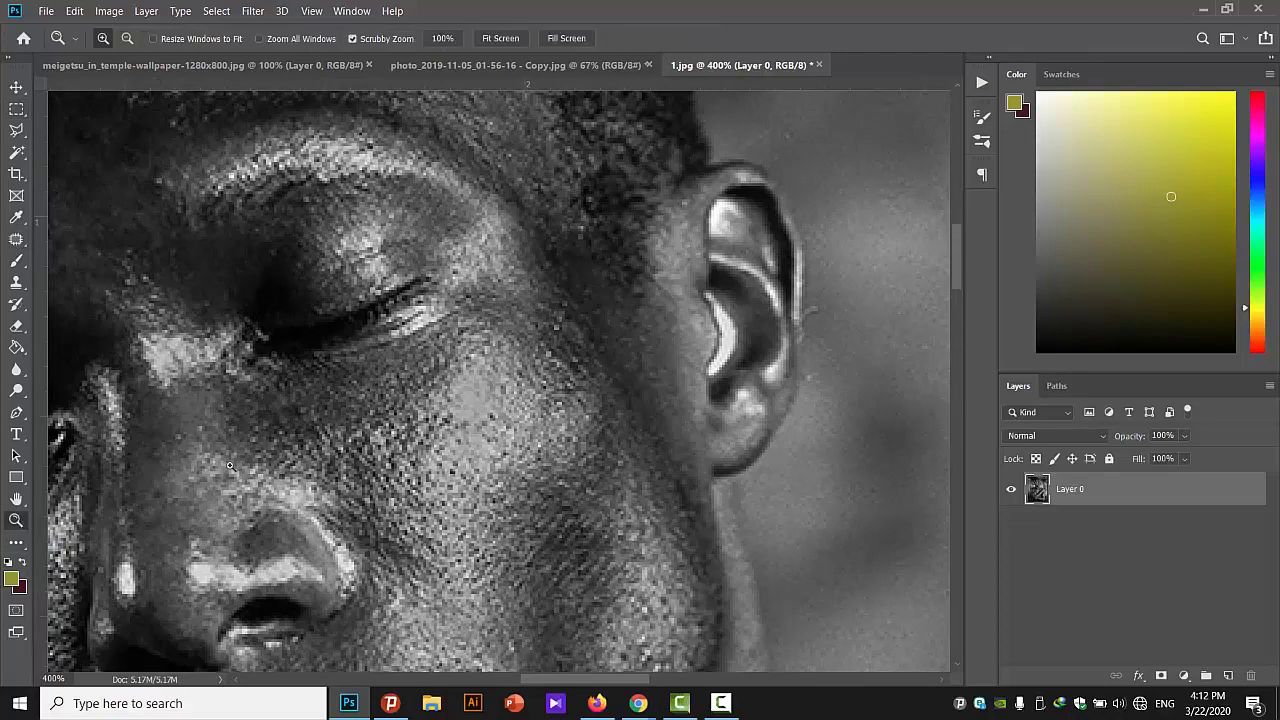
pyautogui.rightClick(353, 436)
pyautogui.click(366, 449)
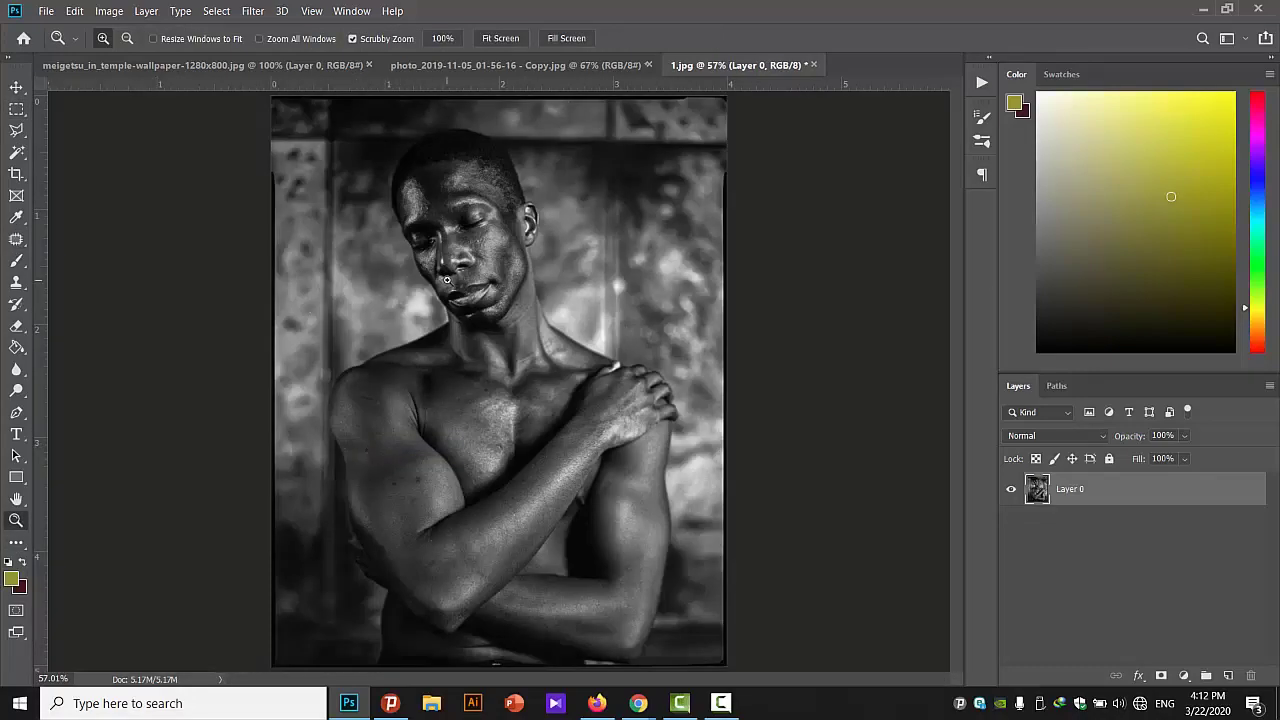
pyautogui.moveTo(447, 280); pyautogui.dragTo(575, 316)
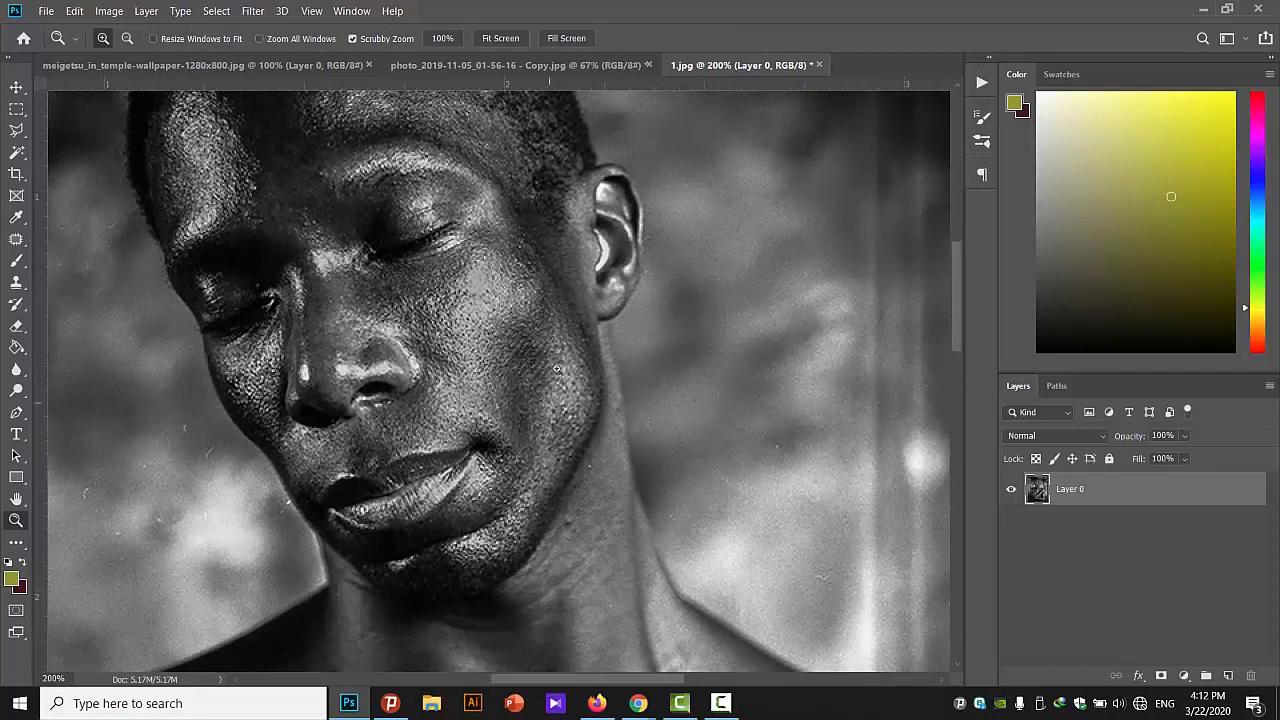
# - Pick the Spot Healing Brush (Content-Aware, 10 px) from the healing tools flyout
pyautogui.scroll(1, 580, 198)
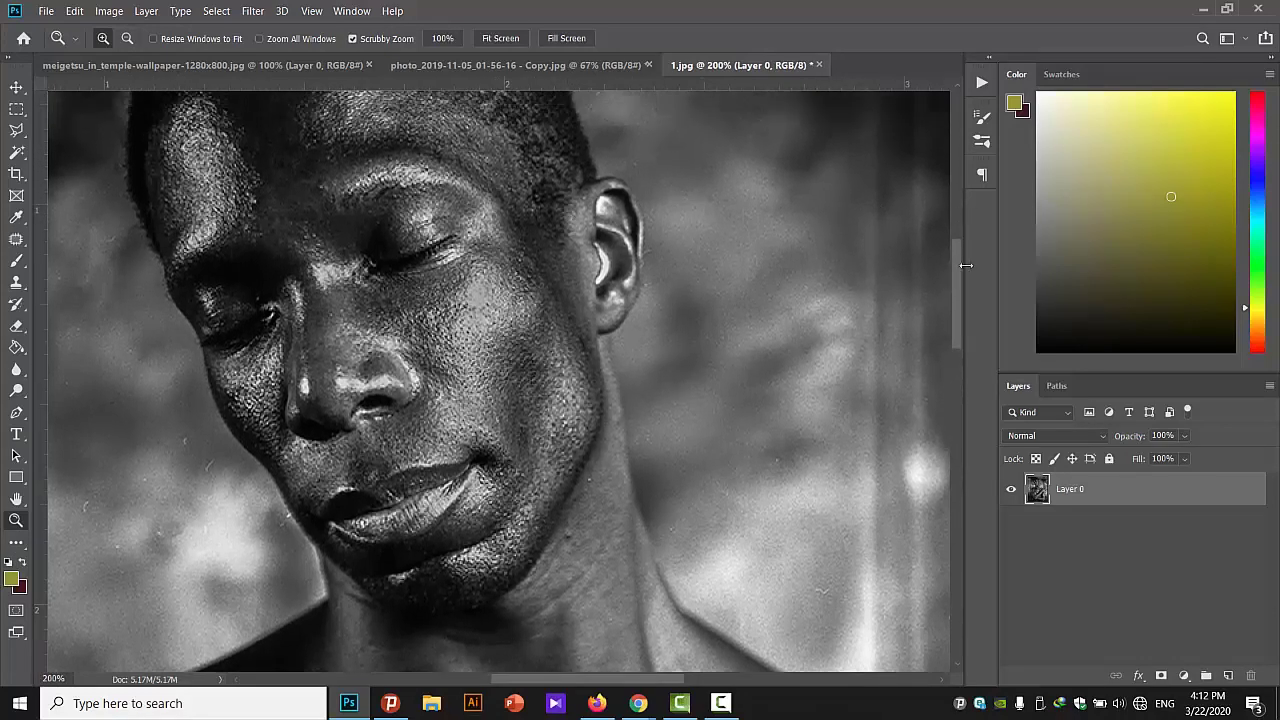
pyautogui.scroll(2, 965, 265)
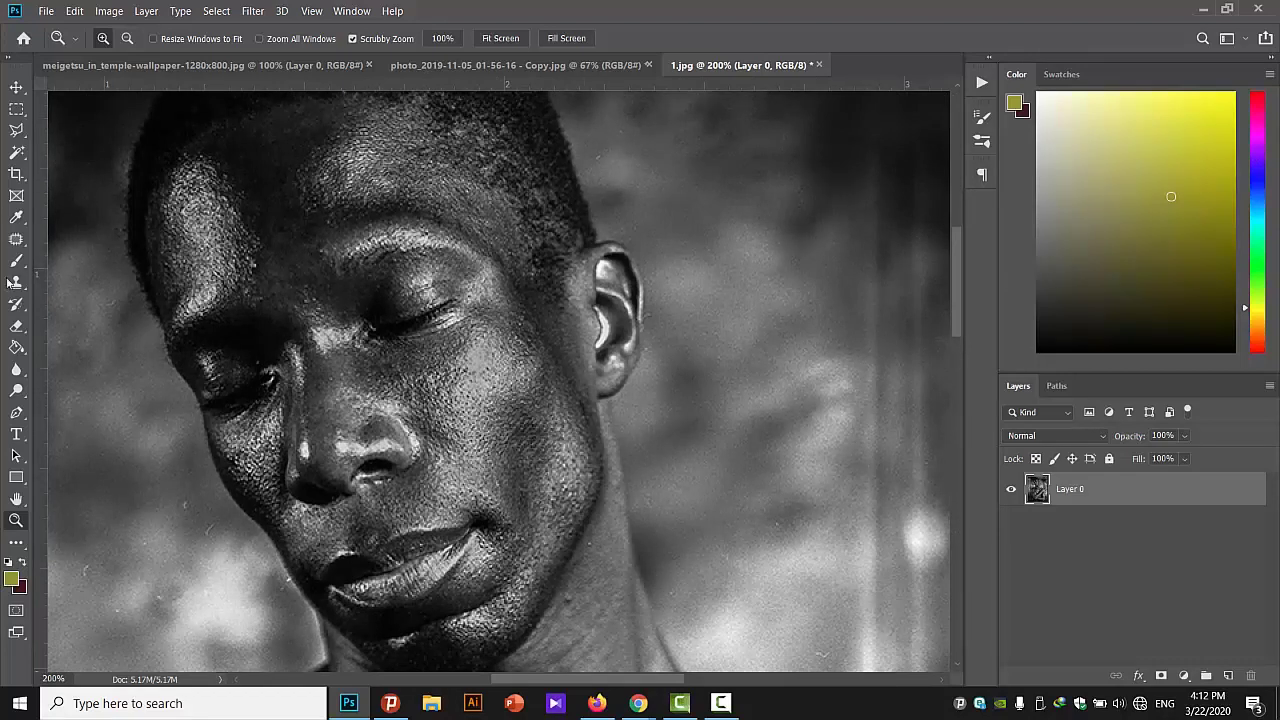
pyautogui.click(12, 243)
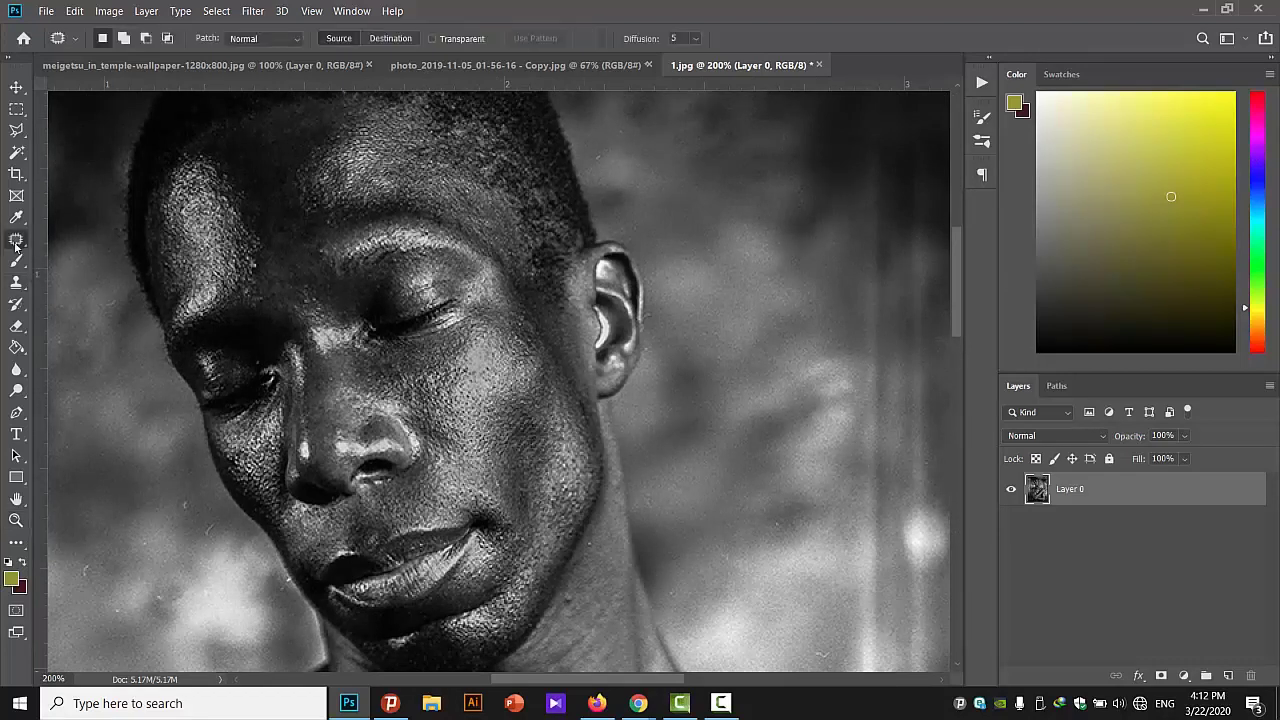
pyautogui.rightClick(16, 243)
pyautogui.click(60, 234)
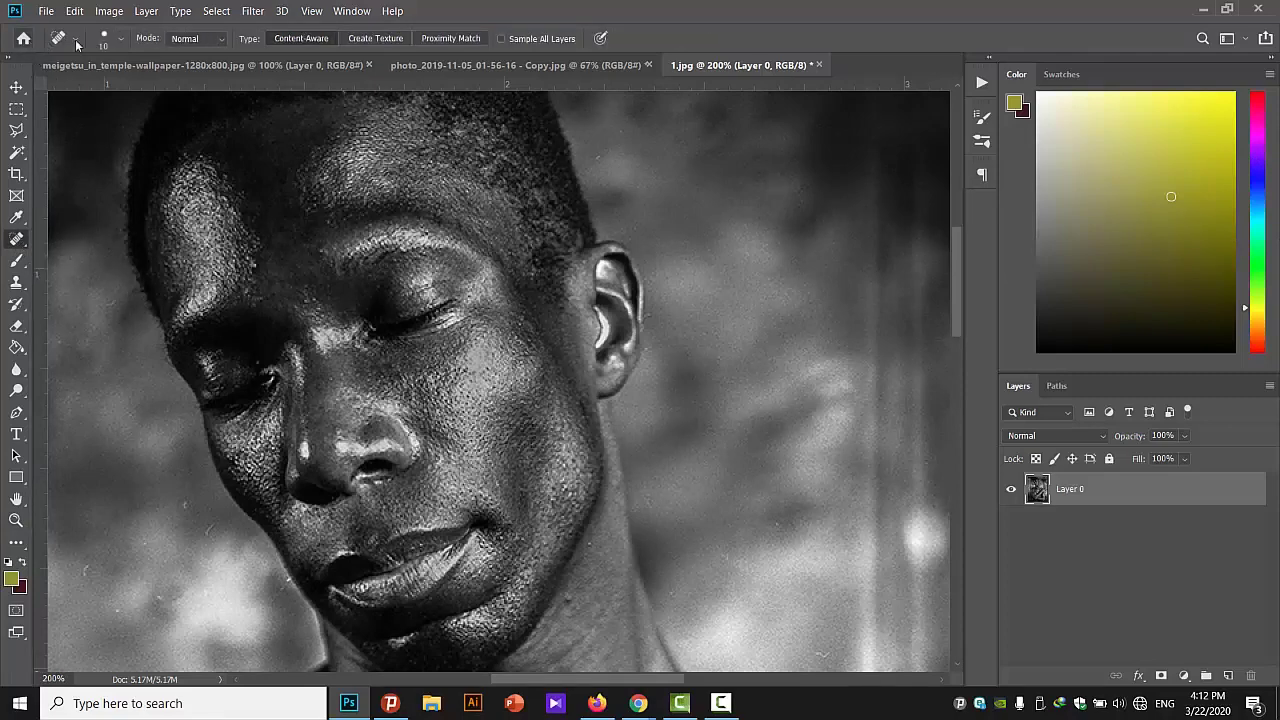
pyautogui.rightClick(19, 240)
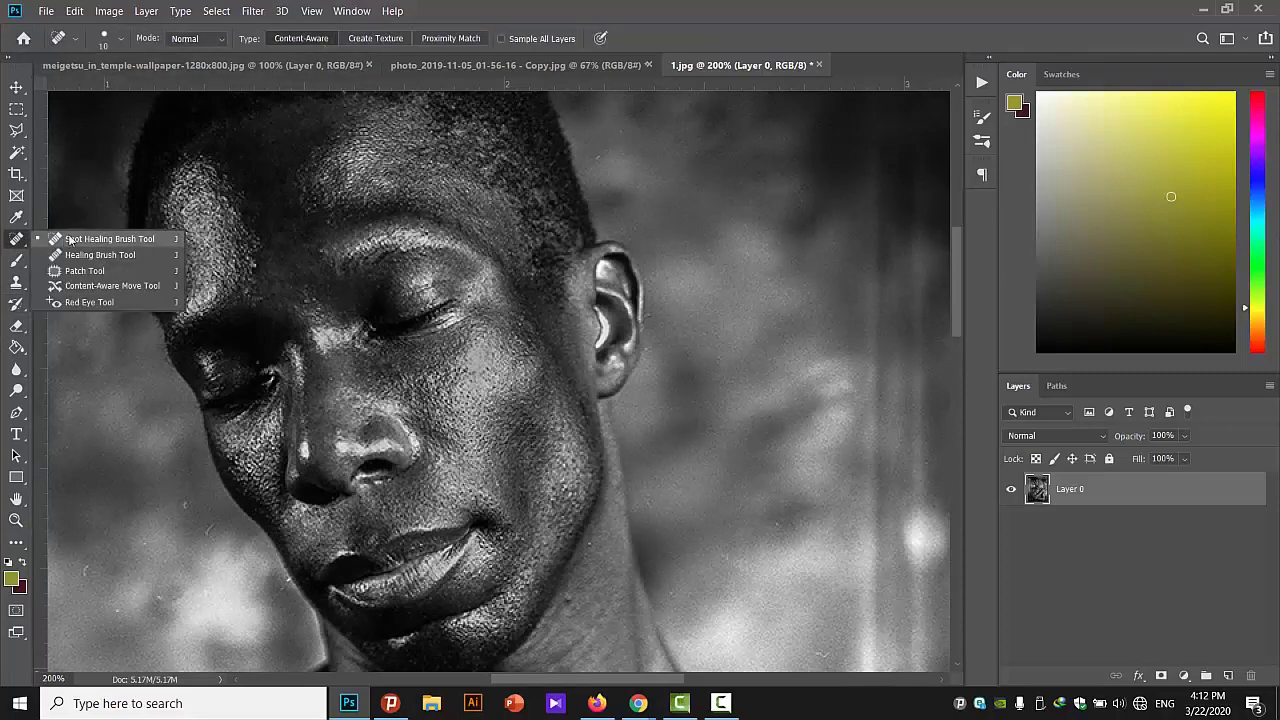
pyautogui.click(113, 240)
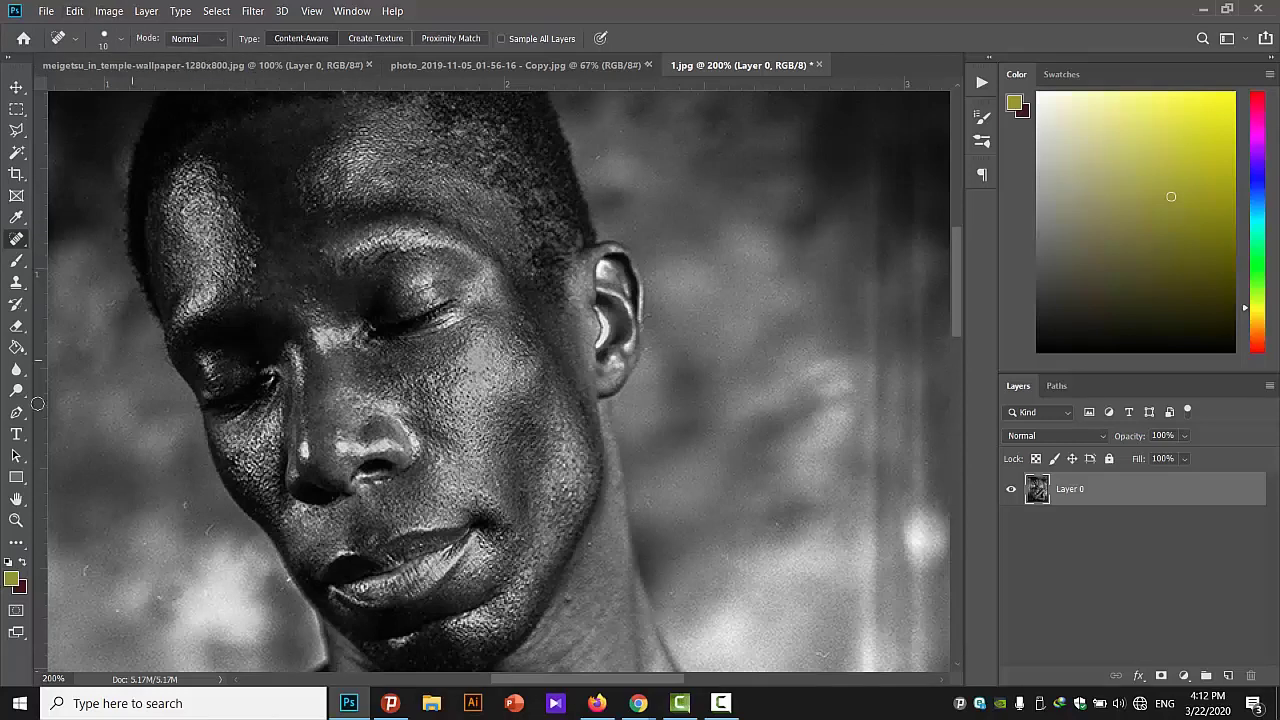
# - Zoom in on the forehead and resize the spot healing brush from 41 px to 66 px
pyautogui.click(15, 521)
pyautogui.click(198, 215)
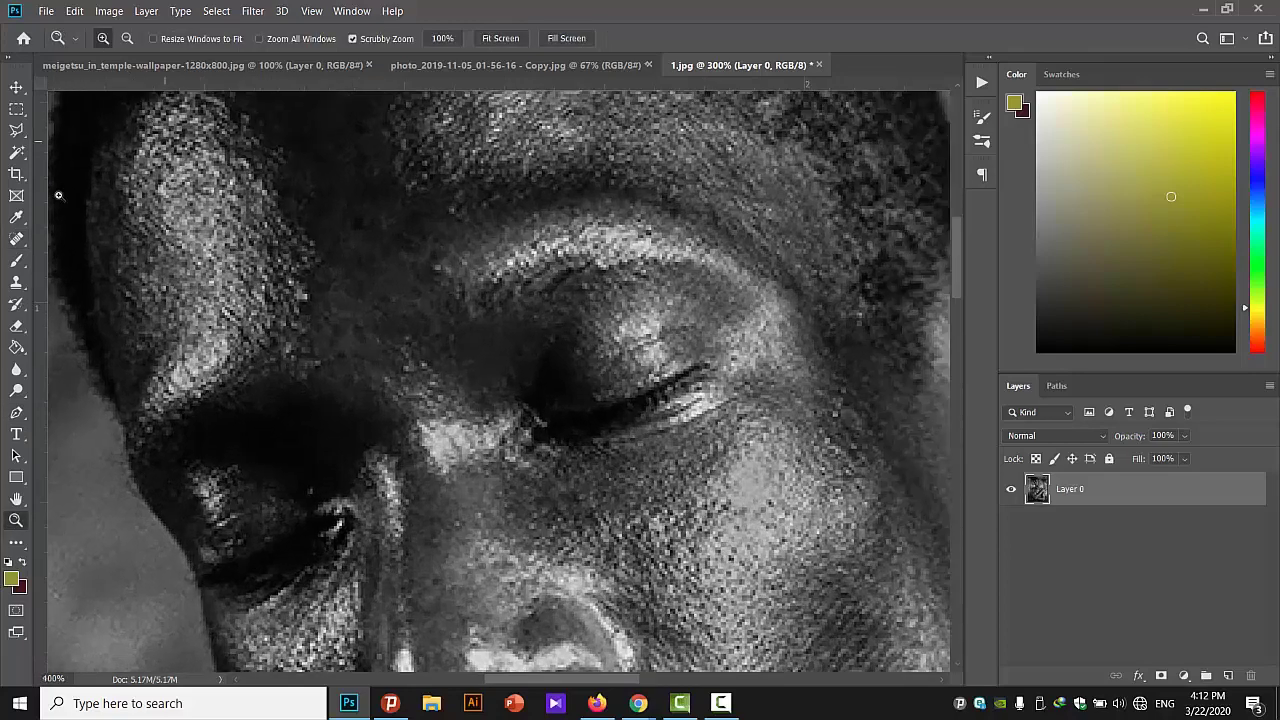
pyautogui.click(18, 238)
pyautogui.click(121, 42)
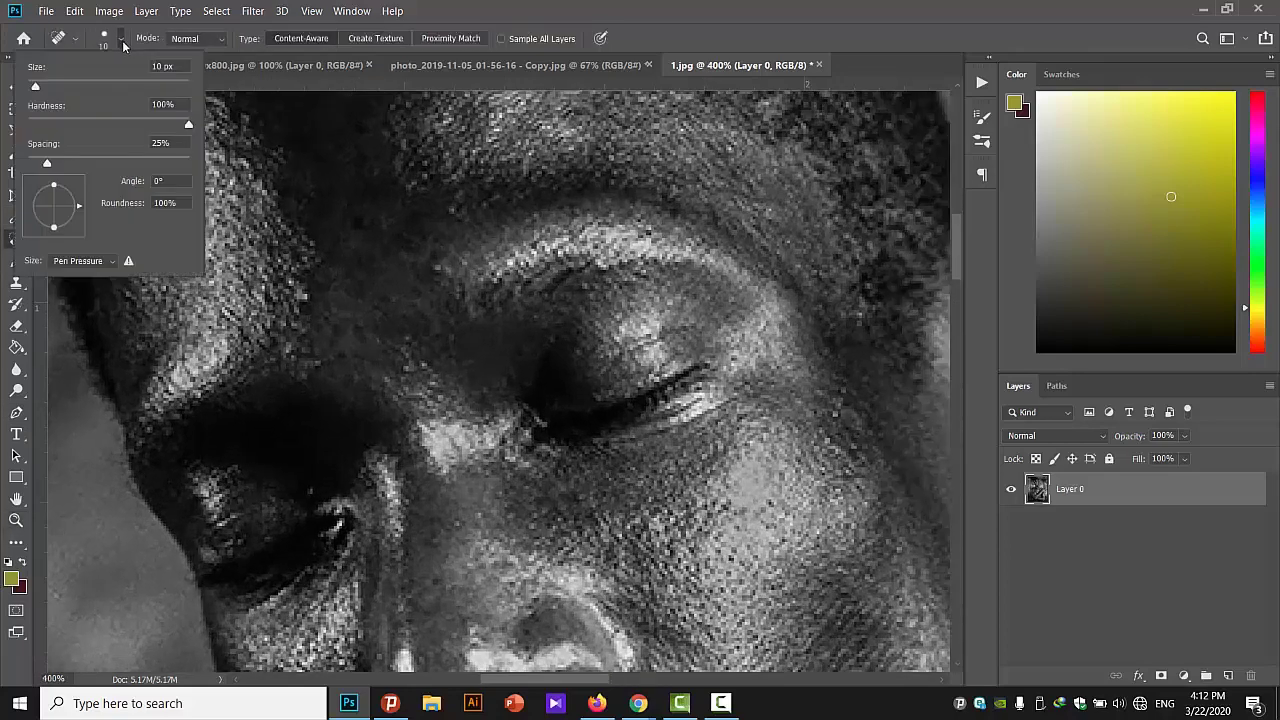
pyautogui.moveTo(34, 84); pyautogui.dragTo(89, 92)
pyautogui.moveTo(164, 103); pyautogui.dragTo(113, 90)
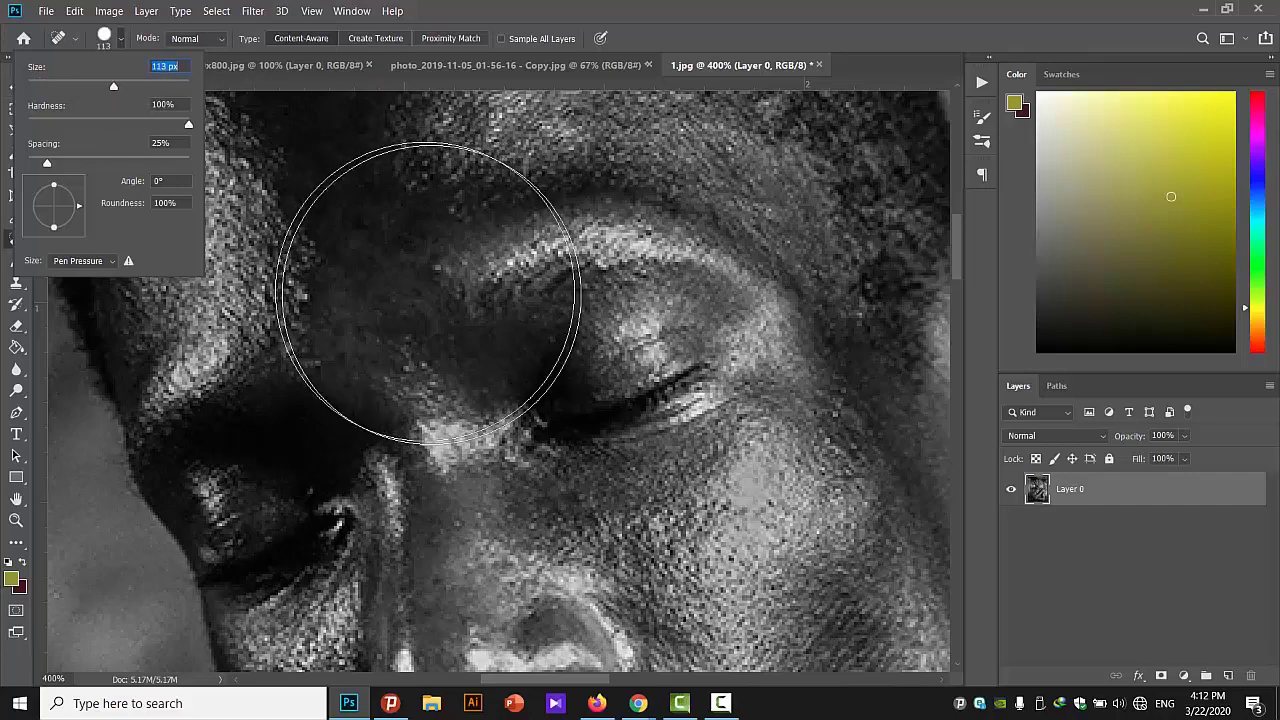
pyautogui.write('41')
pyautogui.press('Return')
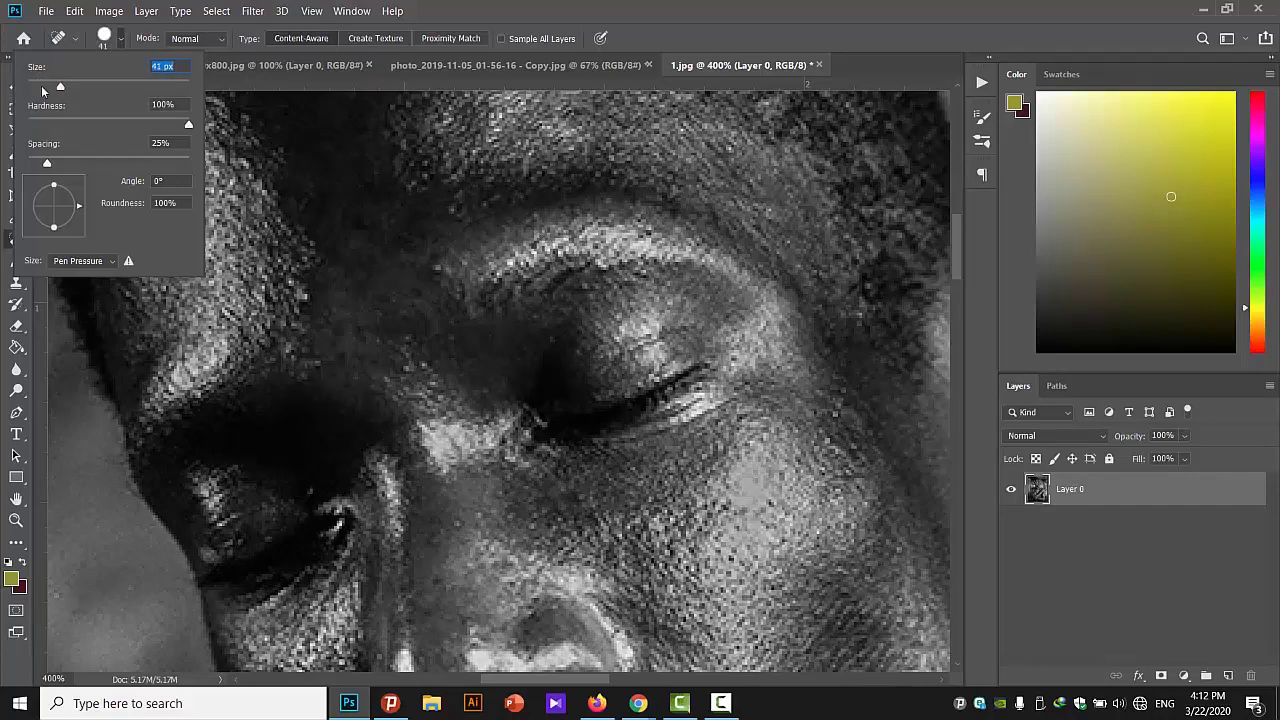
pyautogui.moveTo(60, 86); pyautogui.dragTo(80, 86)
# - Zoom in on the eye area and set the healing brush to 72% hardness and 8 px
pyautogui.click(16, 521)
pyautogui.moveTo(228, 312); pyautogui.dragTo(292, 280)
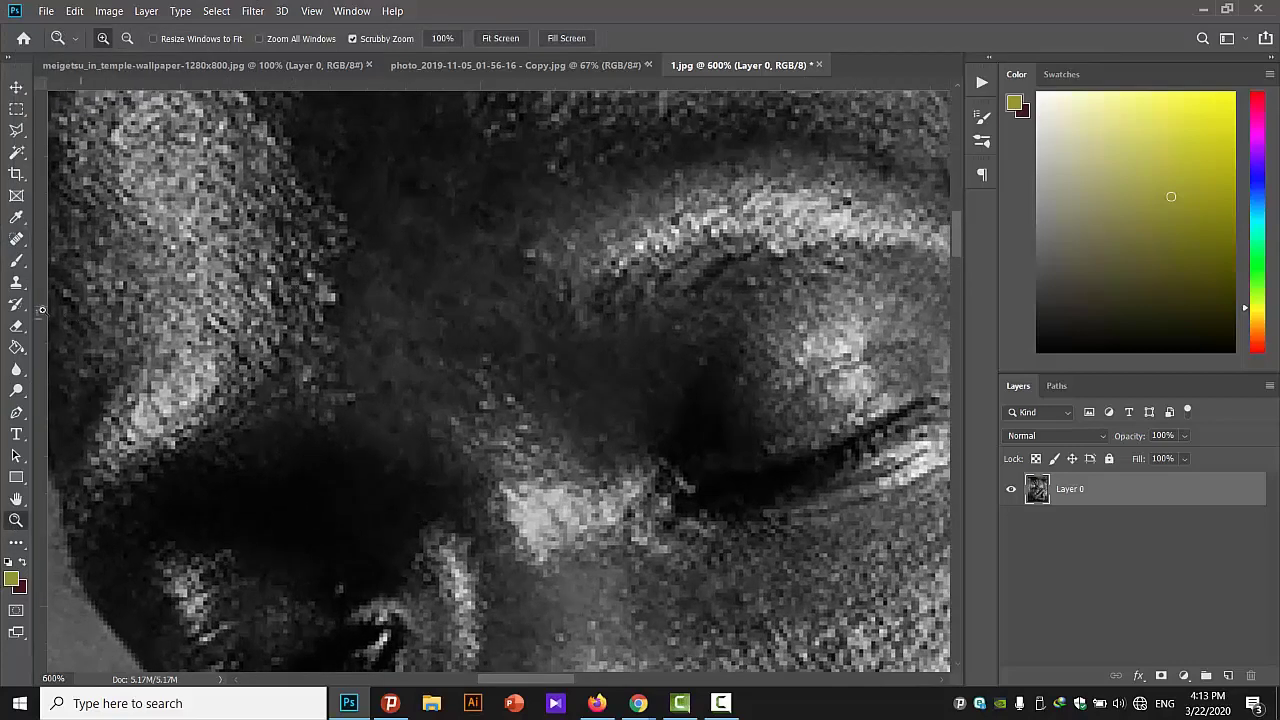
pyautogui.click(16, 239)
pyautogui.click(104, 38)
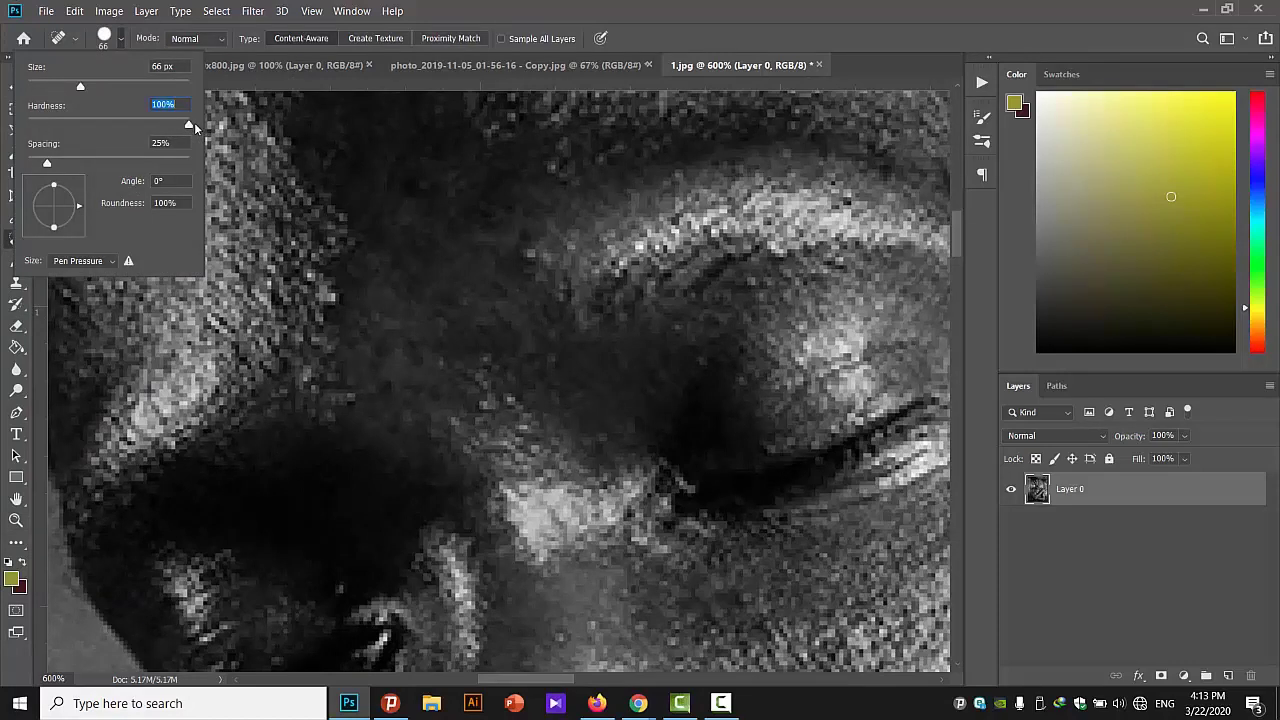
pyautogui.moveTo(189, 124); pyautogui.dragTo(143, 124)
pyautogui.moveTo(80, 86); pyautogui.dragTo(36, 86)
pyautogui.click(326, 300)
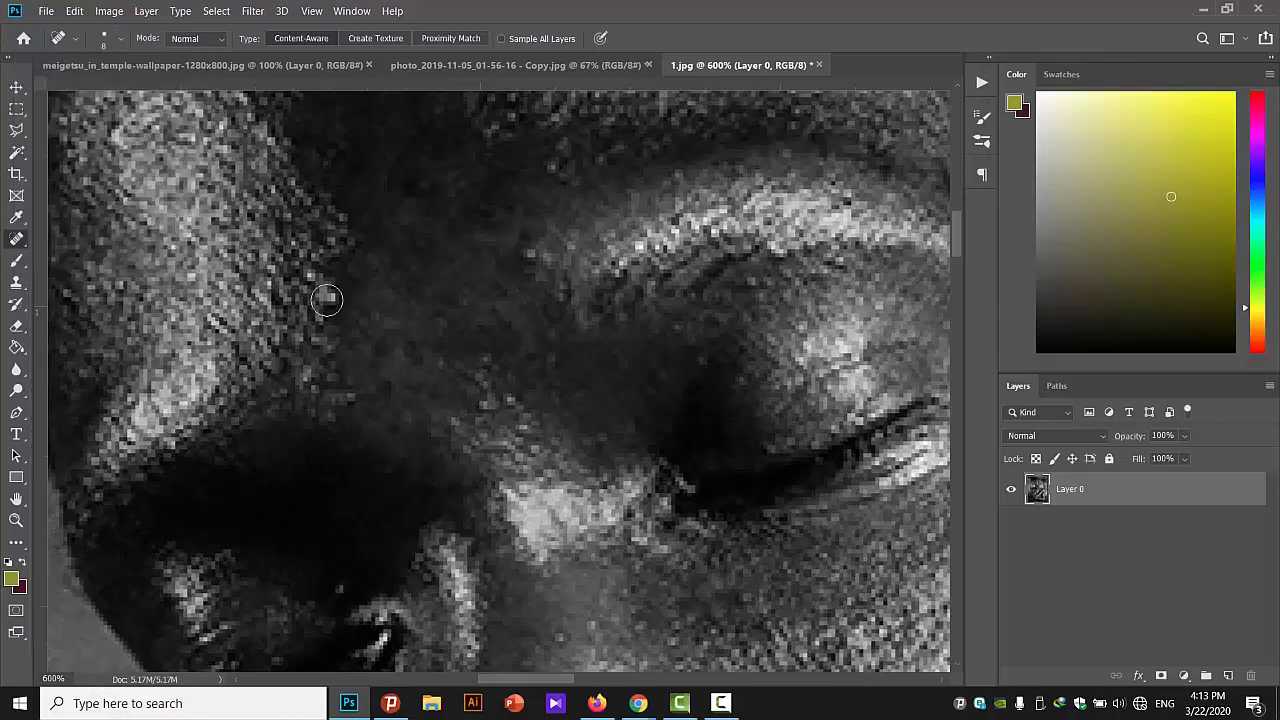
# - Zoom closer on the dark skin beside the brow and heal its bright specks
pyautogui.click(16, 520)
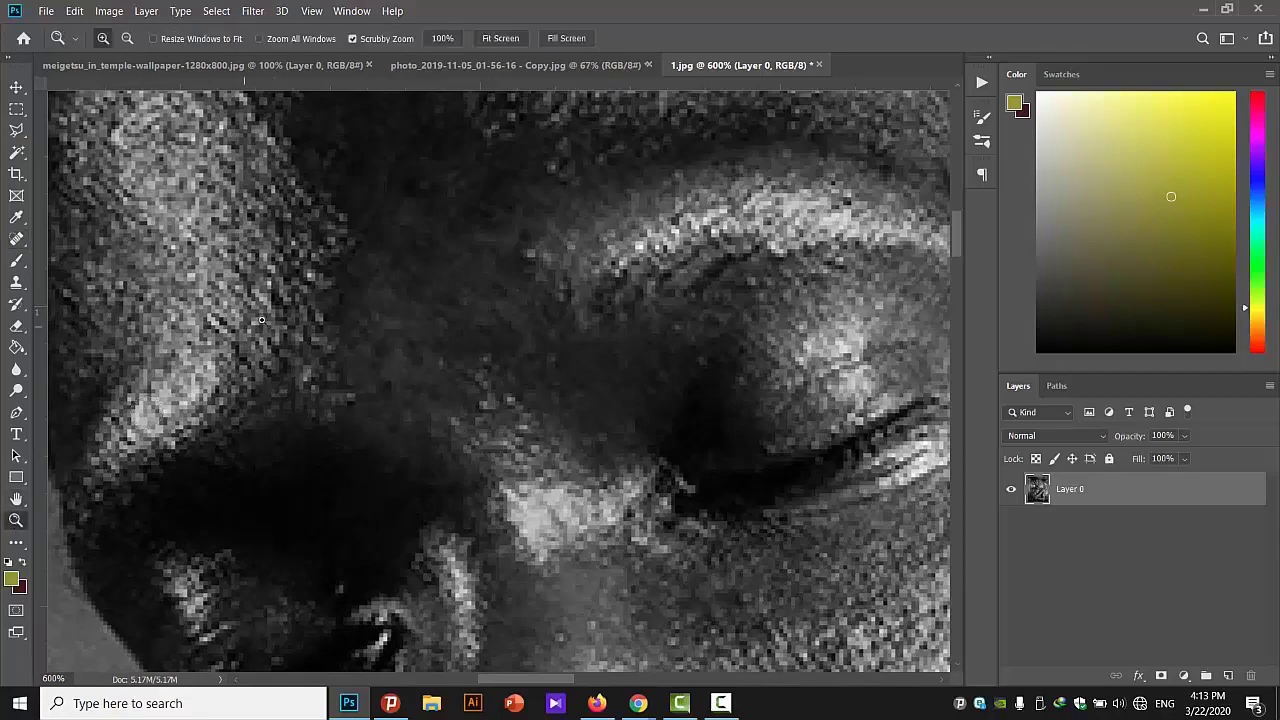
pyautogui.click(291, 283)
pyautogui.click(291, 283)
pyautogui.rightClick(324, 274)
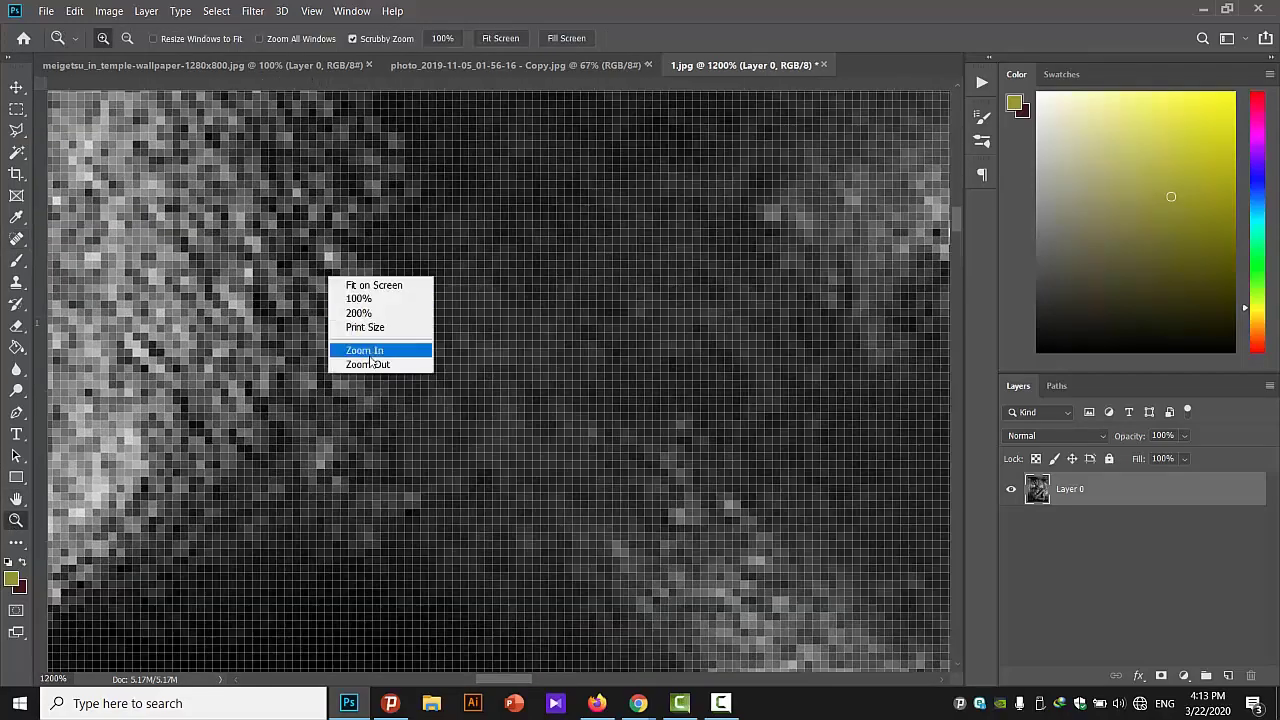
pyautogui.click(368, 362)
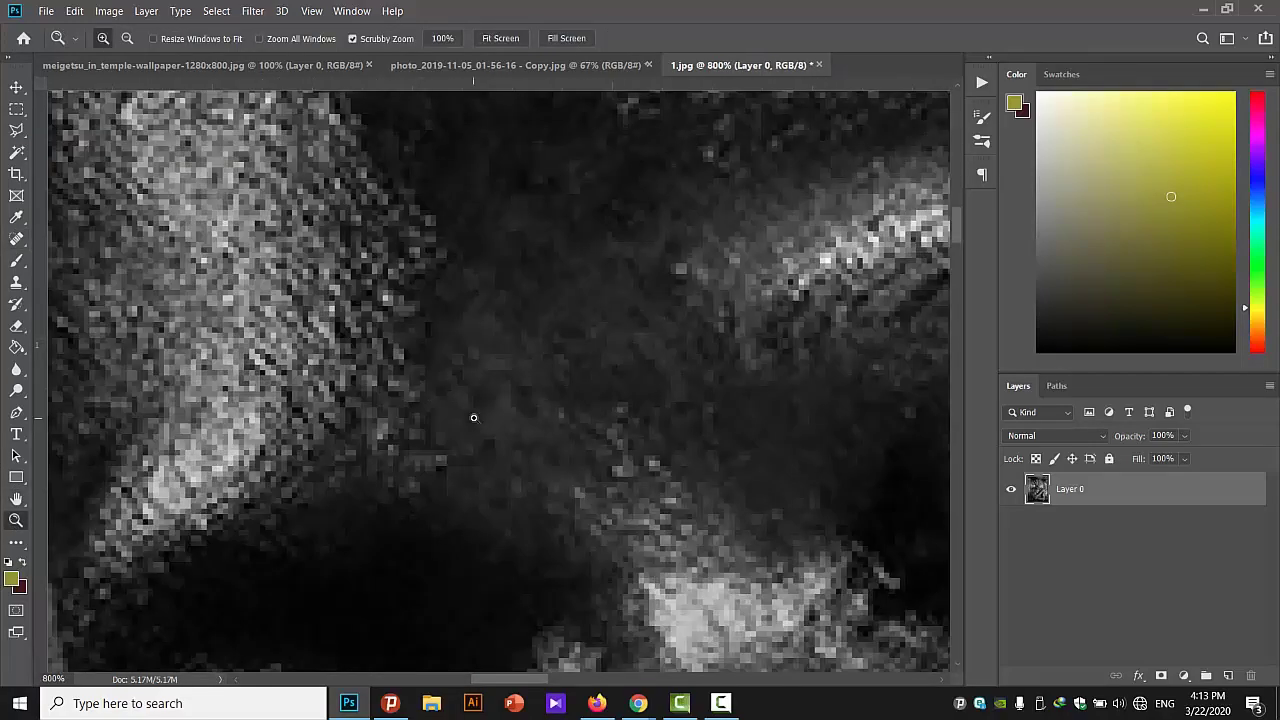
pyautogui.click(16, 238)
pyautogui.click(414, 322)
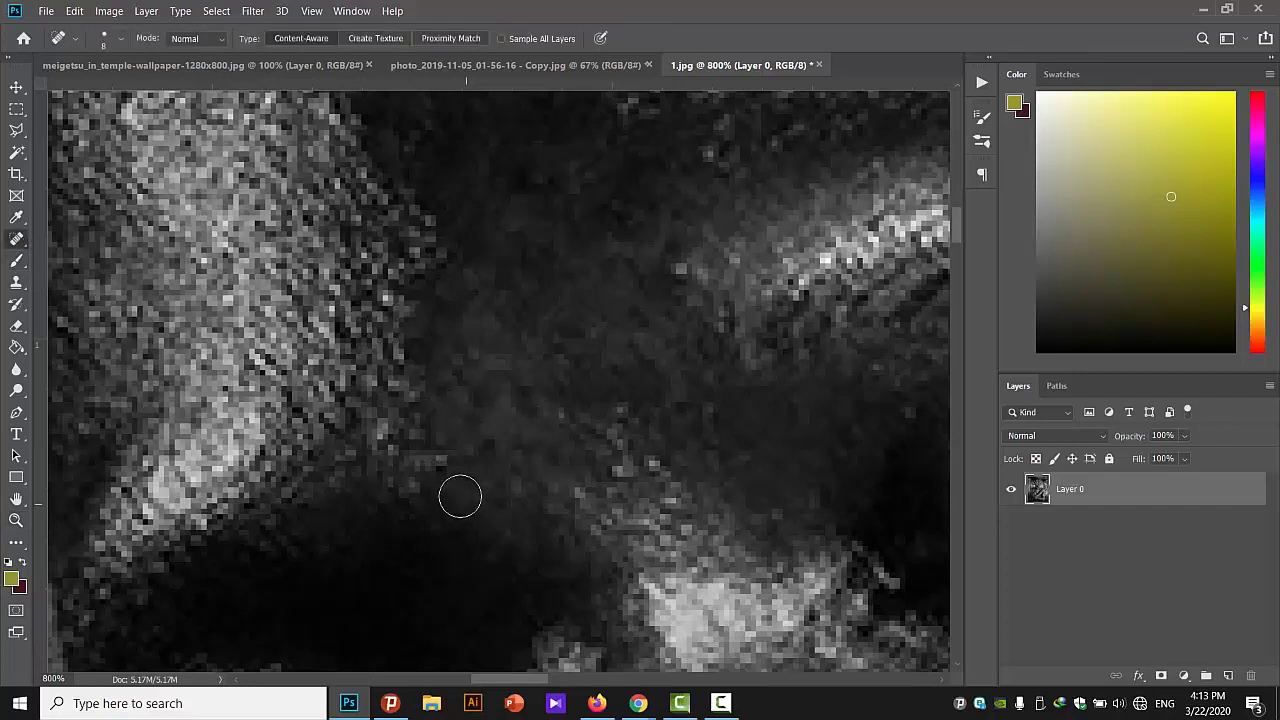
pyautogui.click(414, 321)
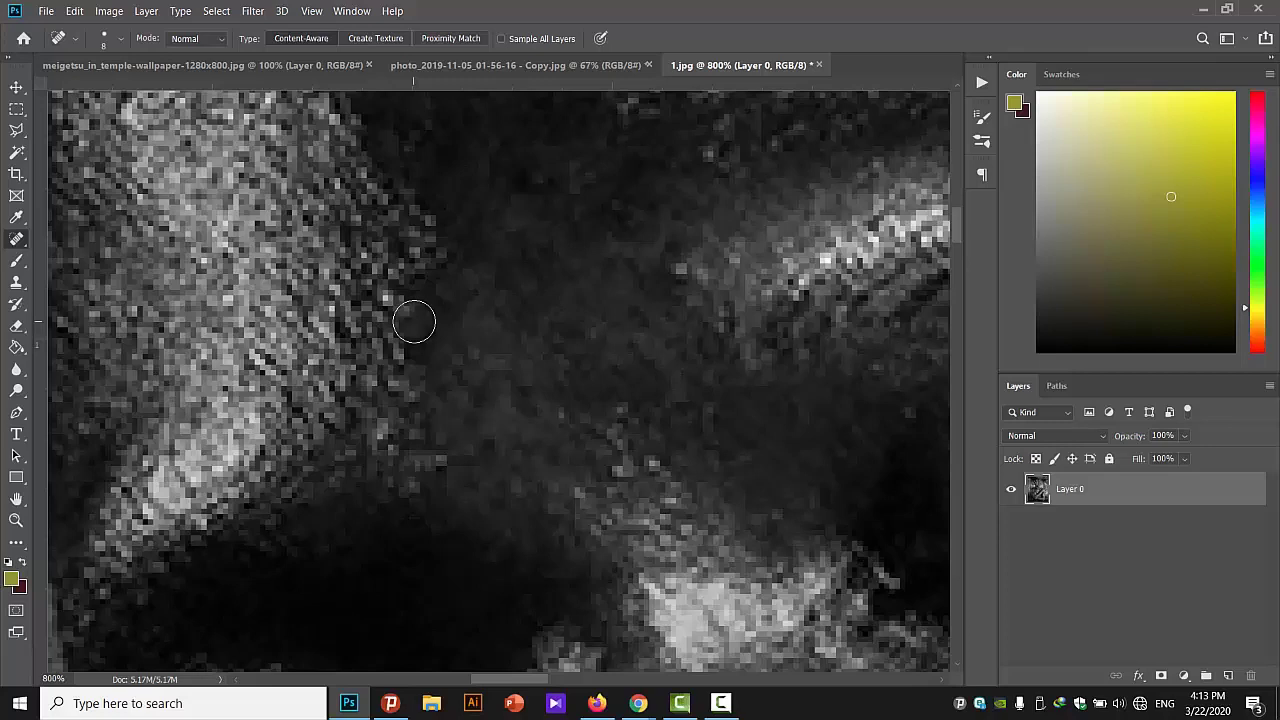
pyautogui.click(414, 321)
# - Heal a speck near the dark edge, then switch to a 1 px, 0% hardness Brush
pyautogui.click(117, 44)
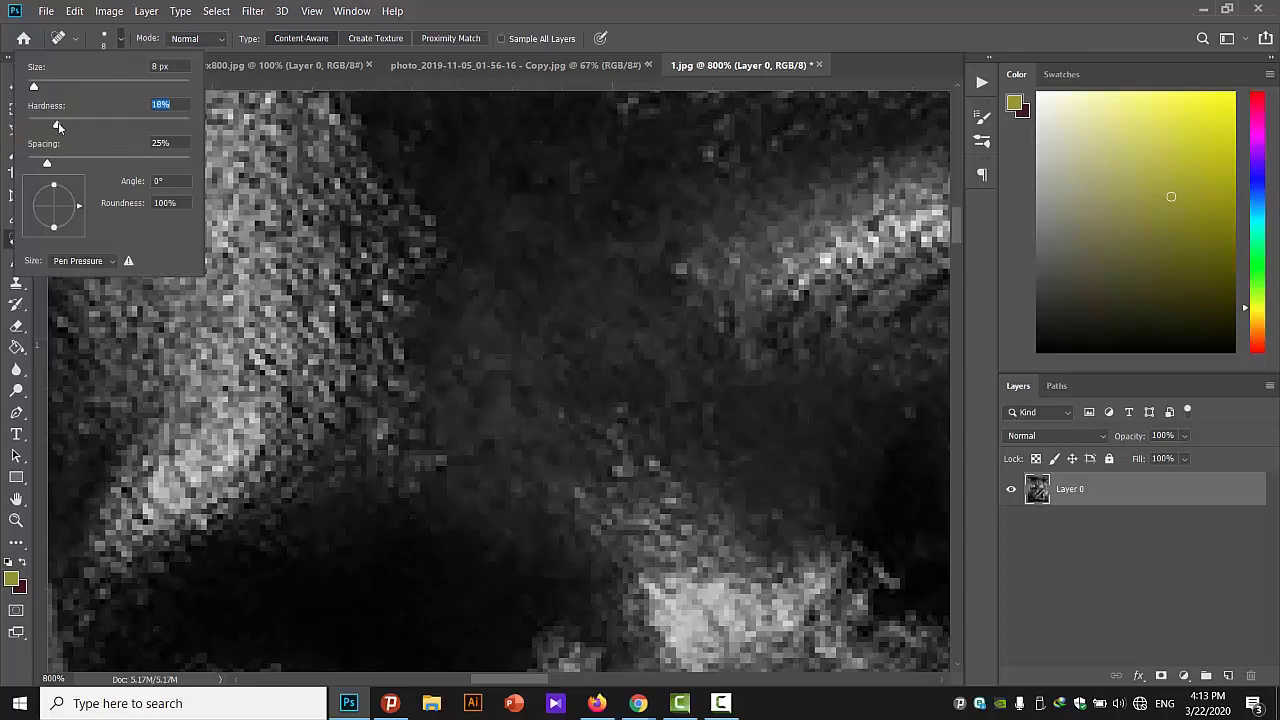
pyautogui.click(450, 375)
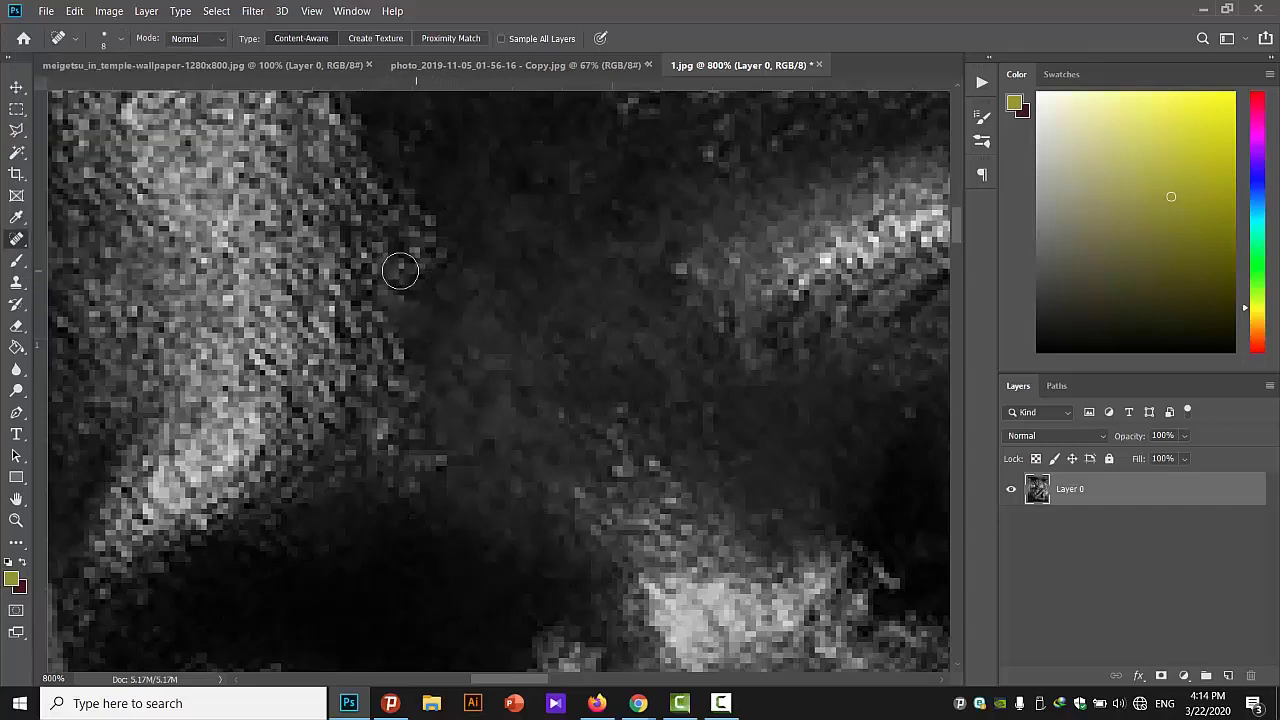
pyautogui.click(438, 252)
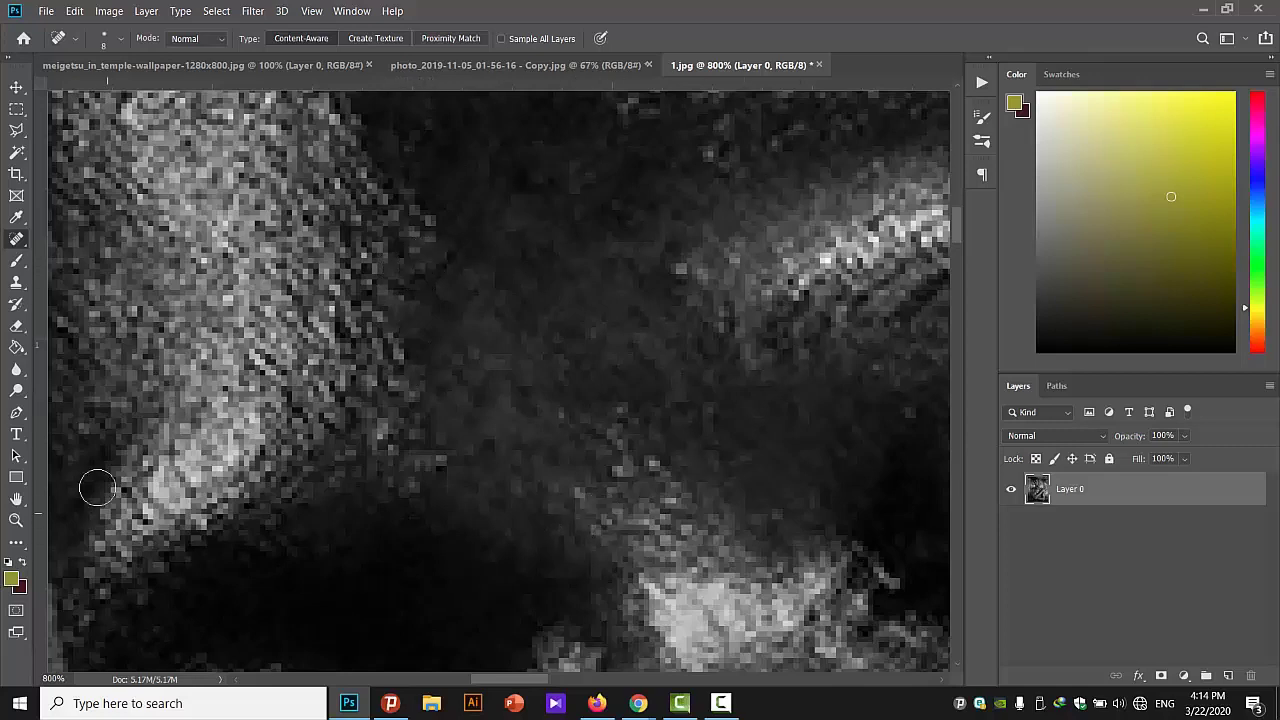
pyautogui.click(16, 260)
pyautogui.click(115, 43)
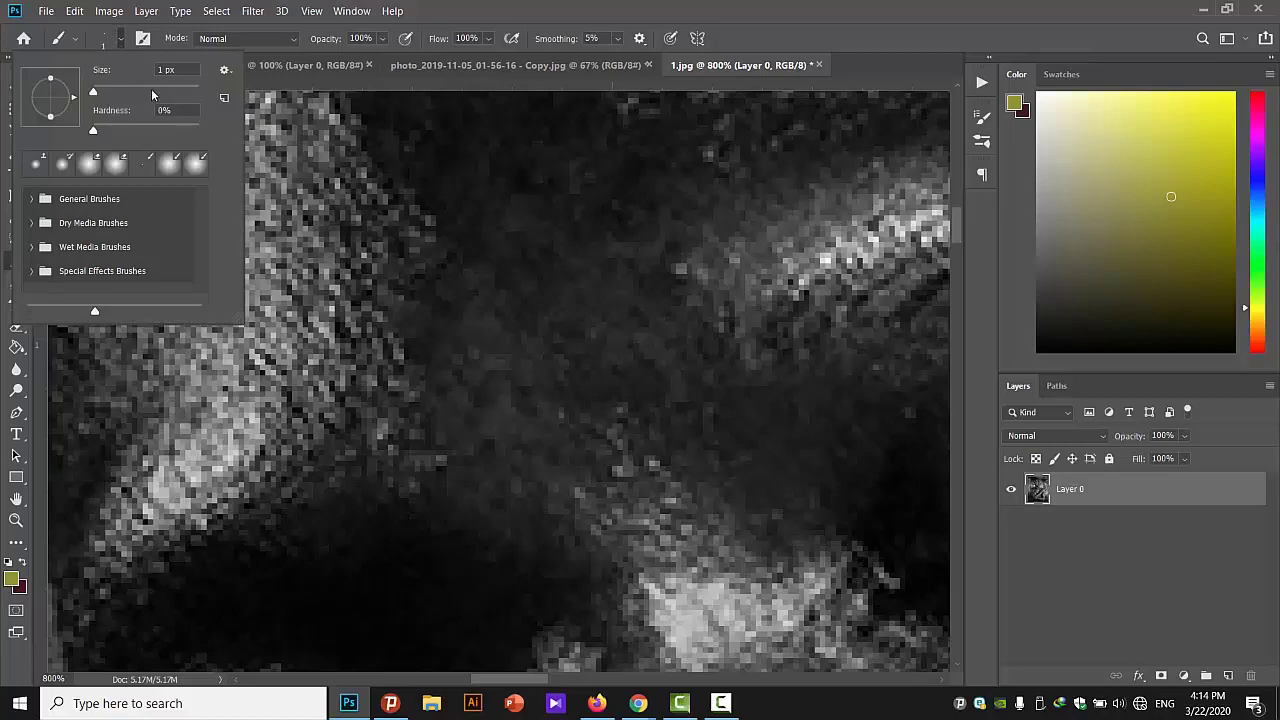
# - Set the foreground colour to white, size the brush to 18 px, and paint a soft test dot
pyautogui.moveTo(157, 91); pyautogui.dragTo(127, 92)
pyautogui.click(12, 577)
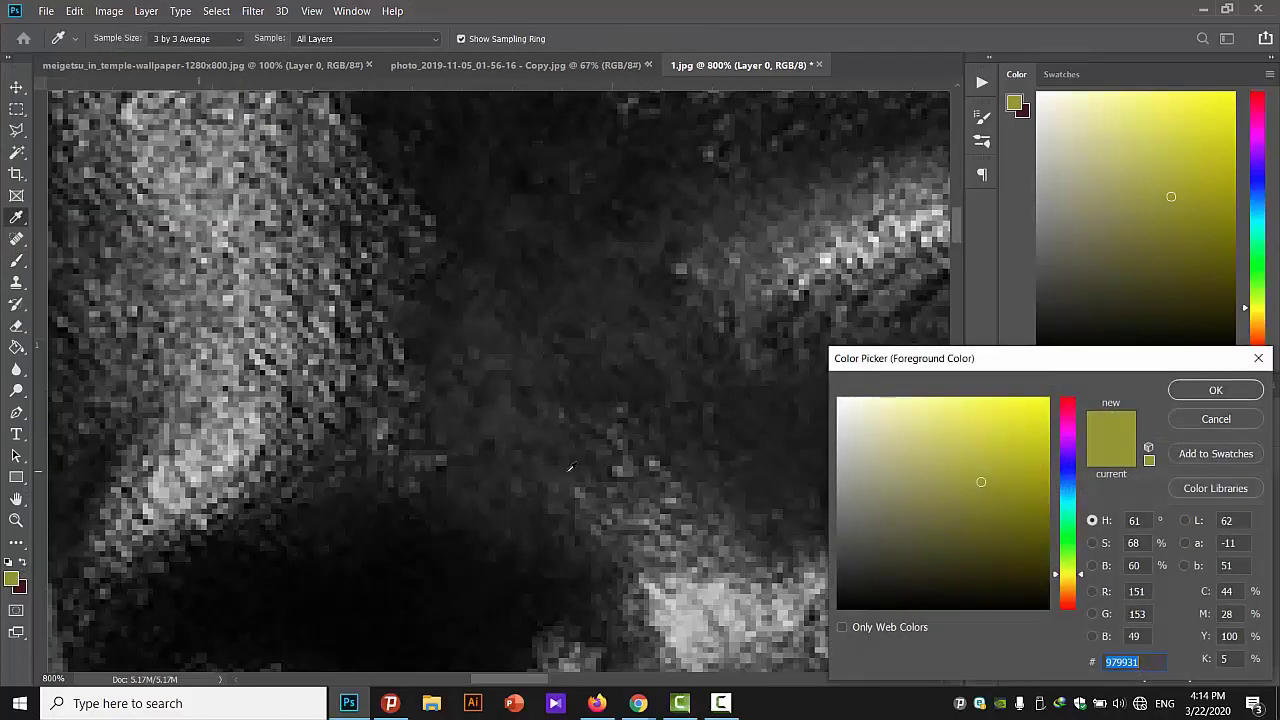
pyautogui.click(840, 399)
pyautogui.click(1215, 390)
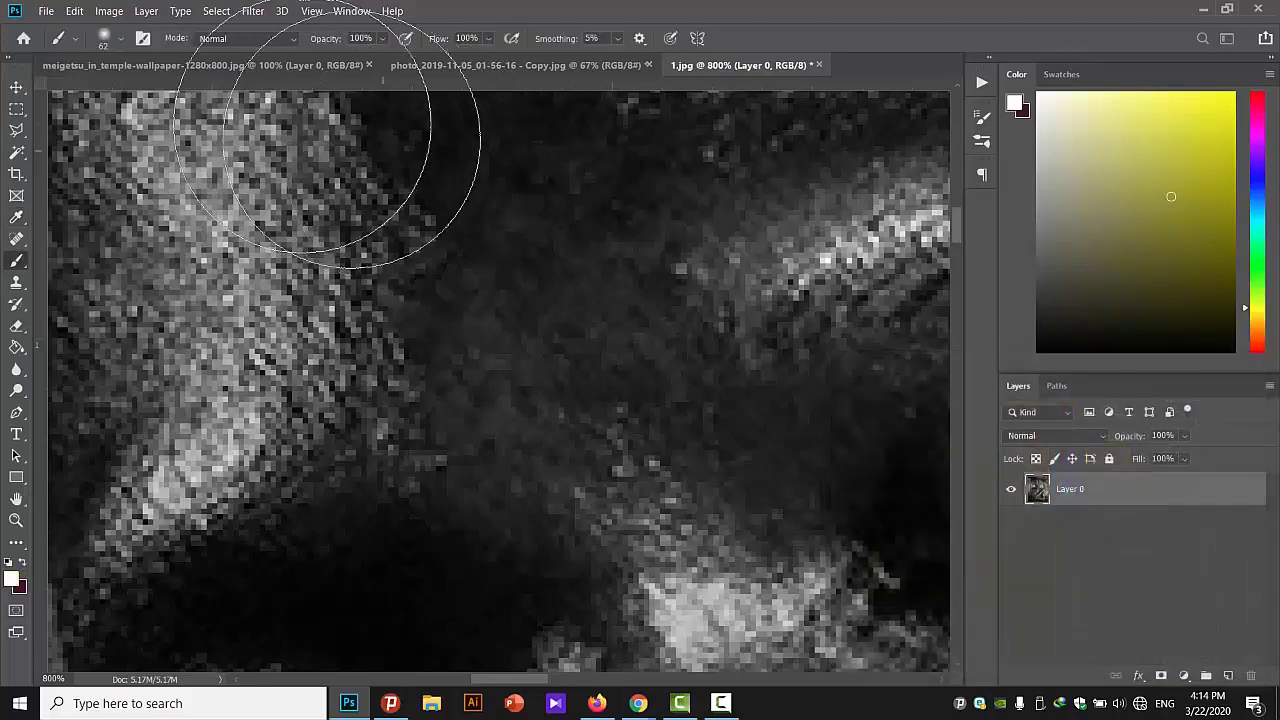
pyautogui.click(104, 38)
pyautogui.click(112, 88)
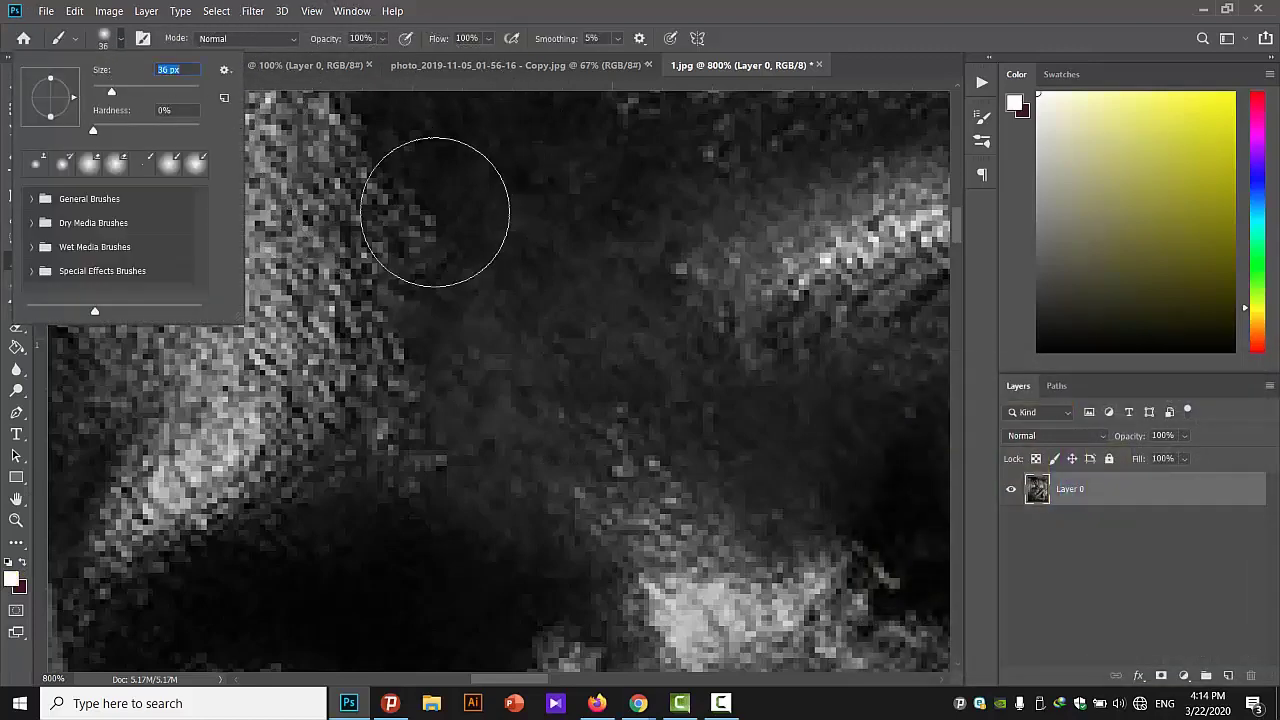
pyautogui.click(103, 92)
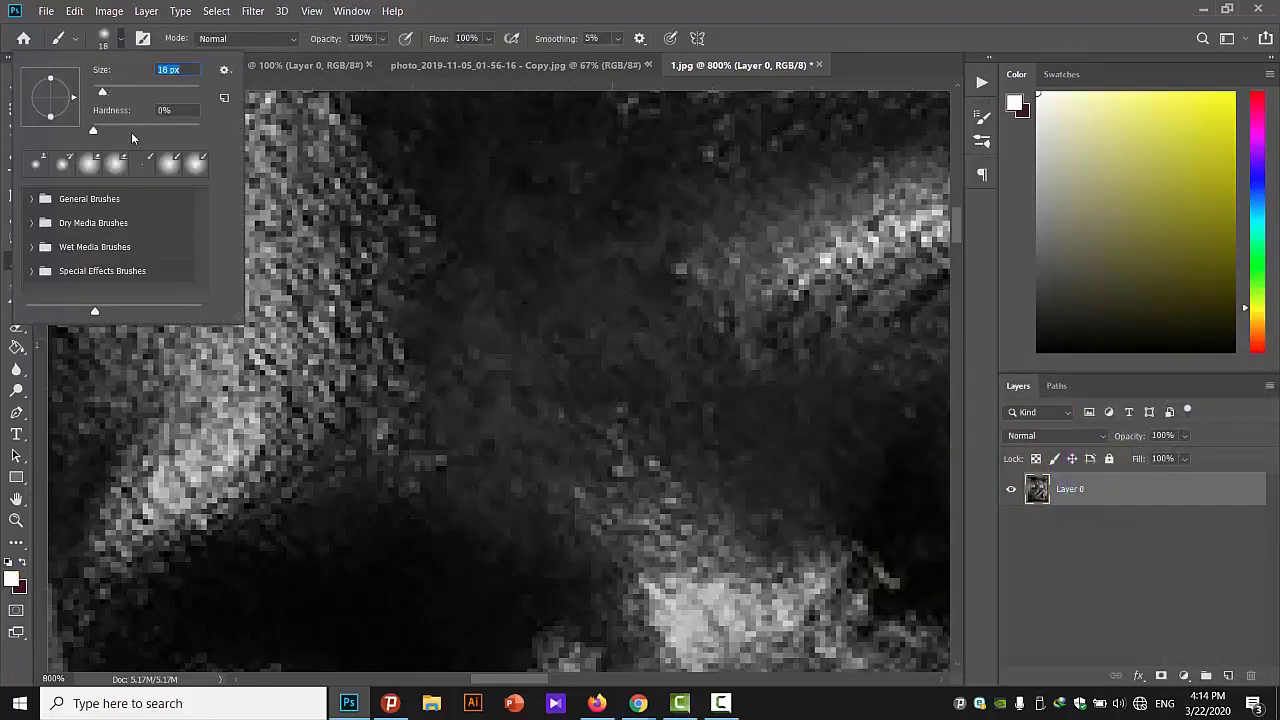
pyautogui.click(557, 233)
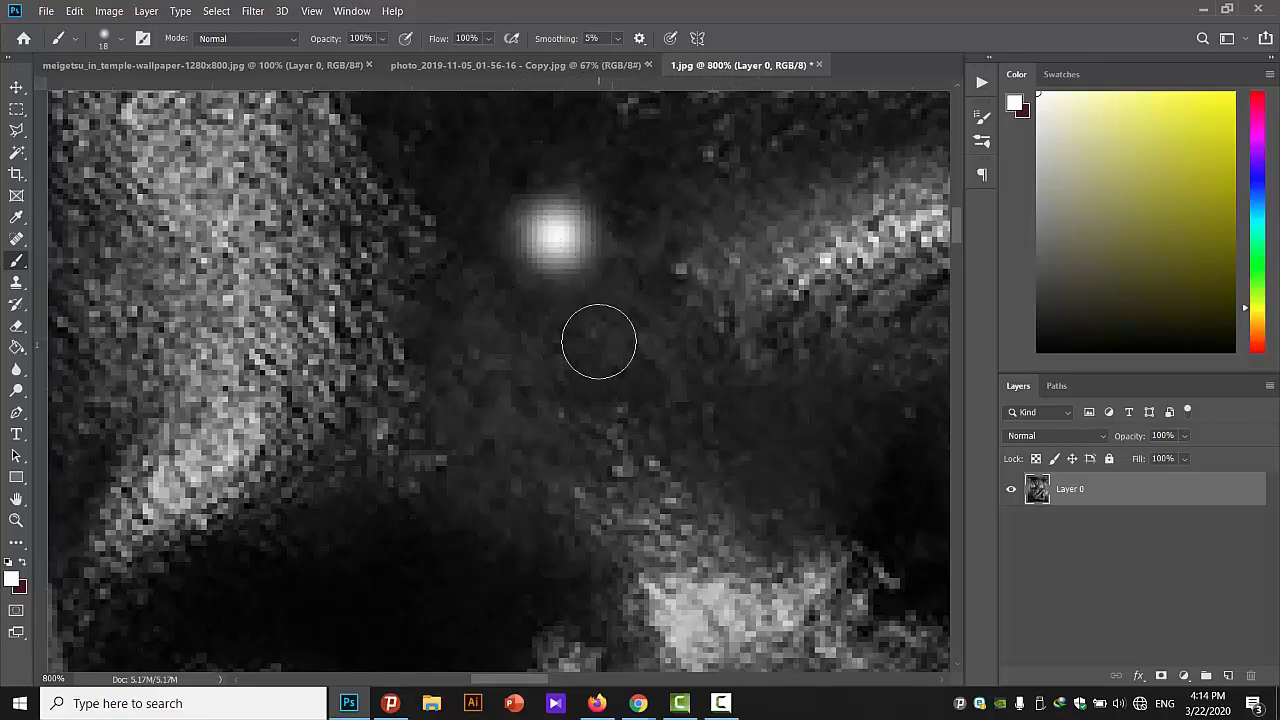
# - Paint test dots at 100% and 41% hardness, then undo all three dots
pyautogui.click(120, 44)
pyautogui.doubleClick(175, 110)
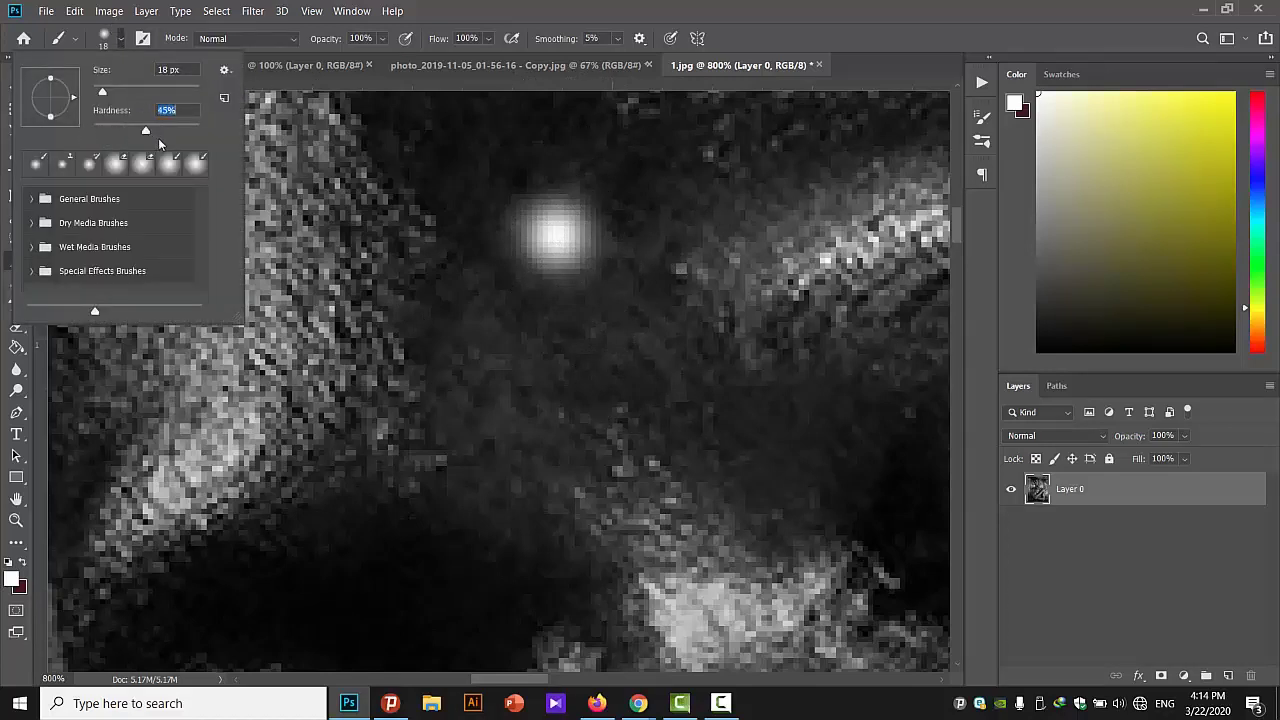
pyautogui.write('100')
pyautogui.click(558, 346)
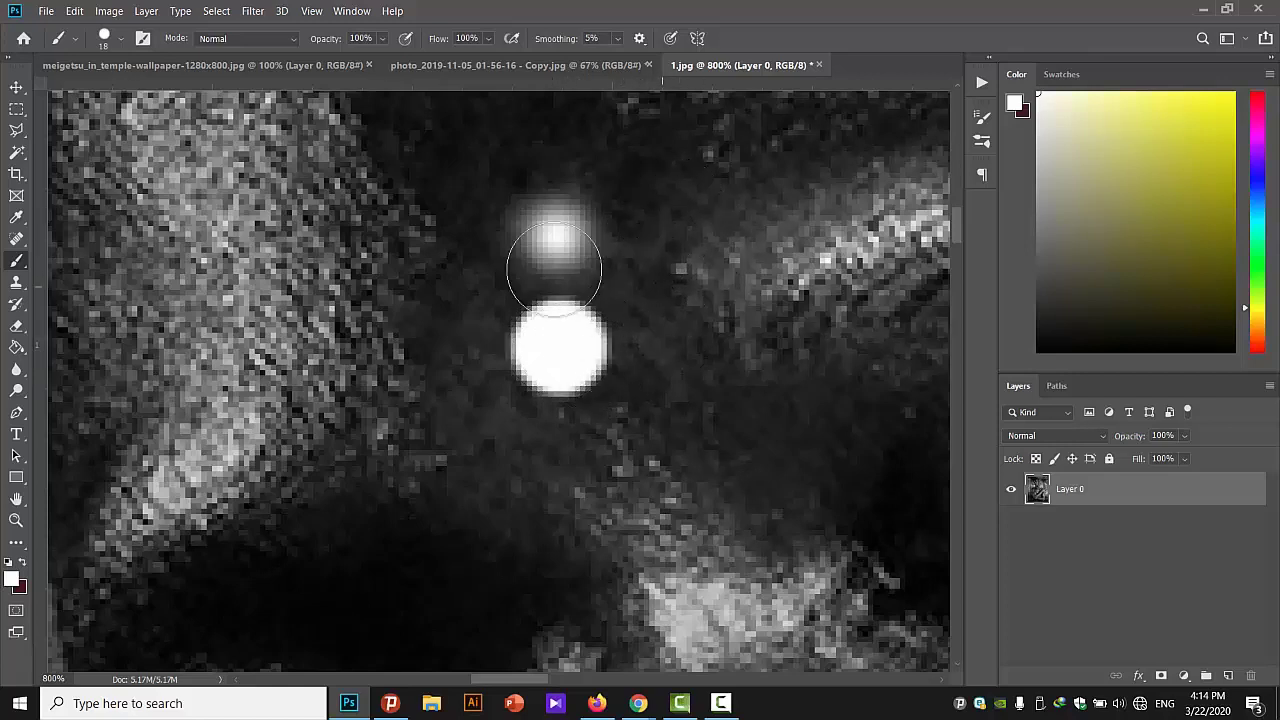
pyautogui.click(121, 38)
pyautogui.moveTo(134, 130); pyautogui.dragTo(138, 130)
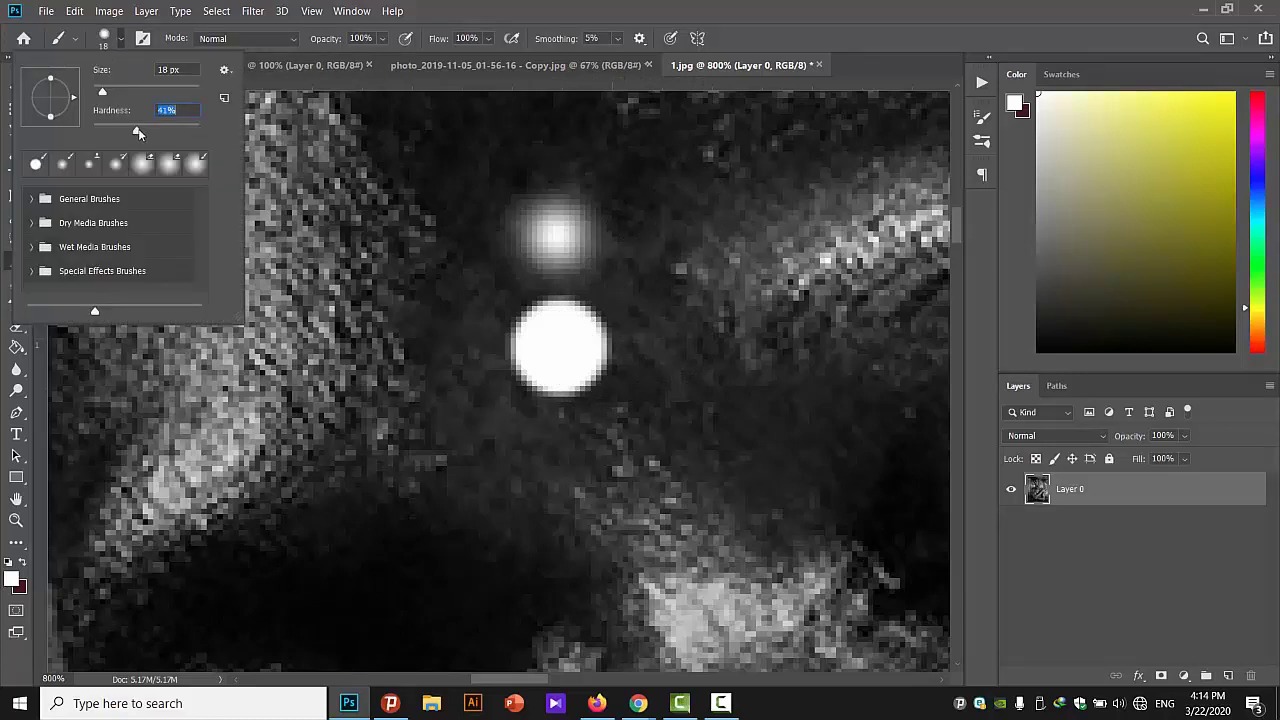
pyautogui.click(672, 288)
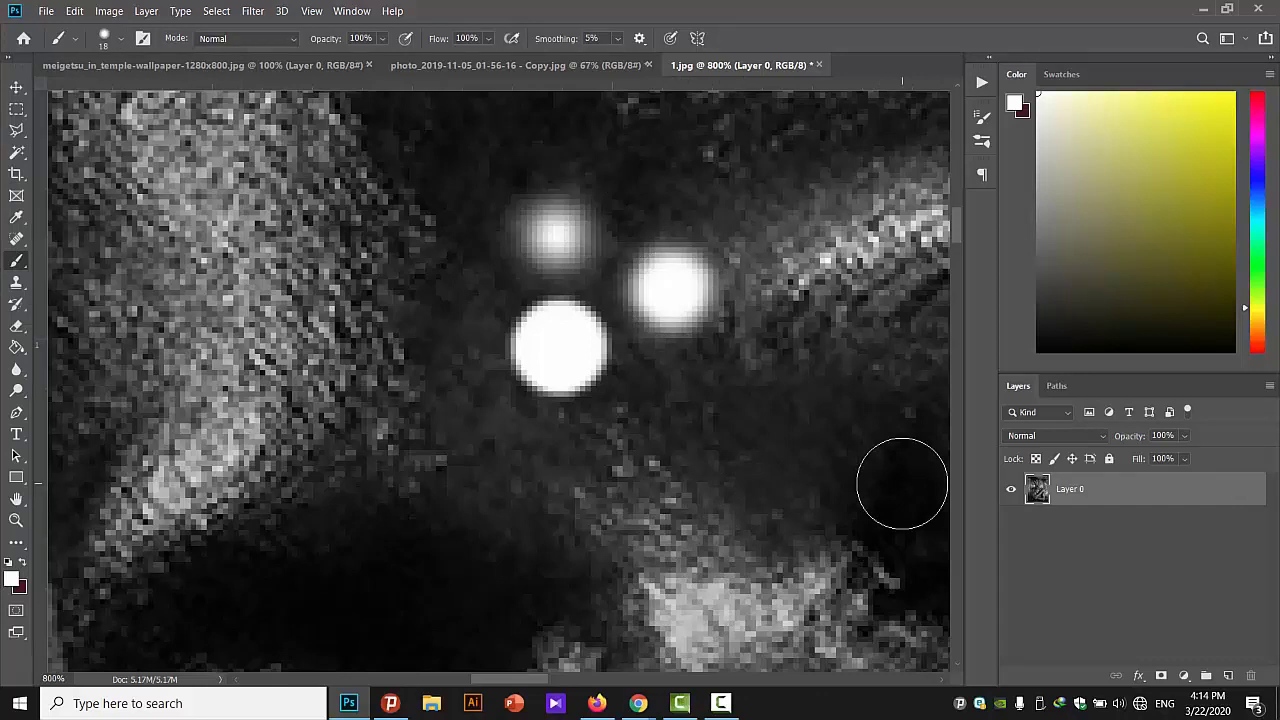
pyautogui.hotkey('ctrl', 'z')
pyautogui.hotkey('ctrl', 'z')
pyautogui.hotkey('ctrl', 'z')
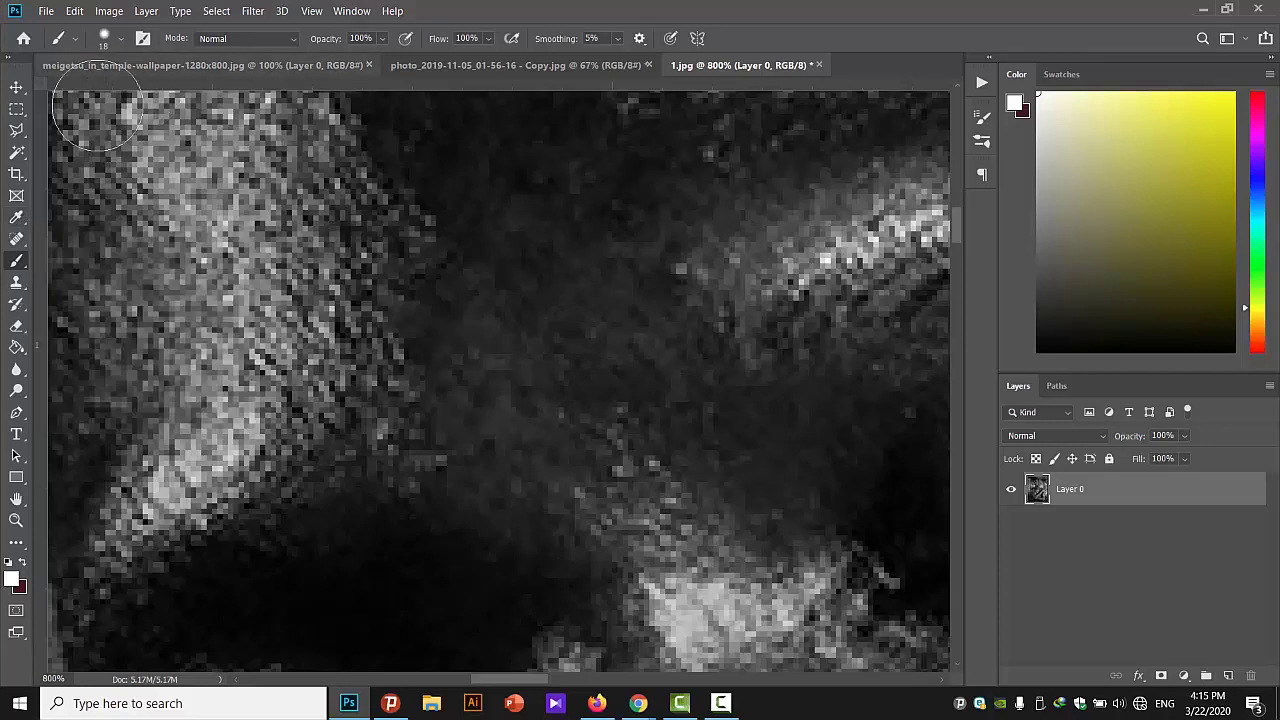
# - Give the spot healing brush 56% hardness, 93% spacing, and Normal mode
pyautogui.click(20, 242)
pyautogui.click(102, 39)
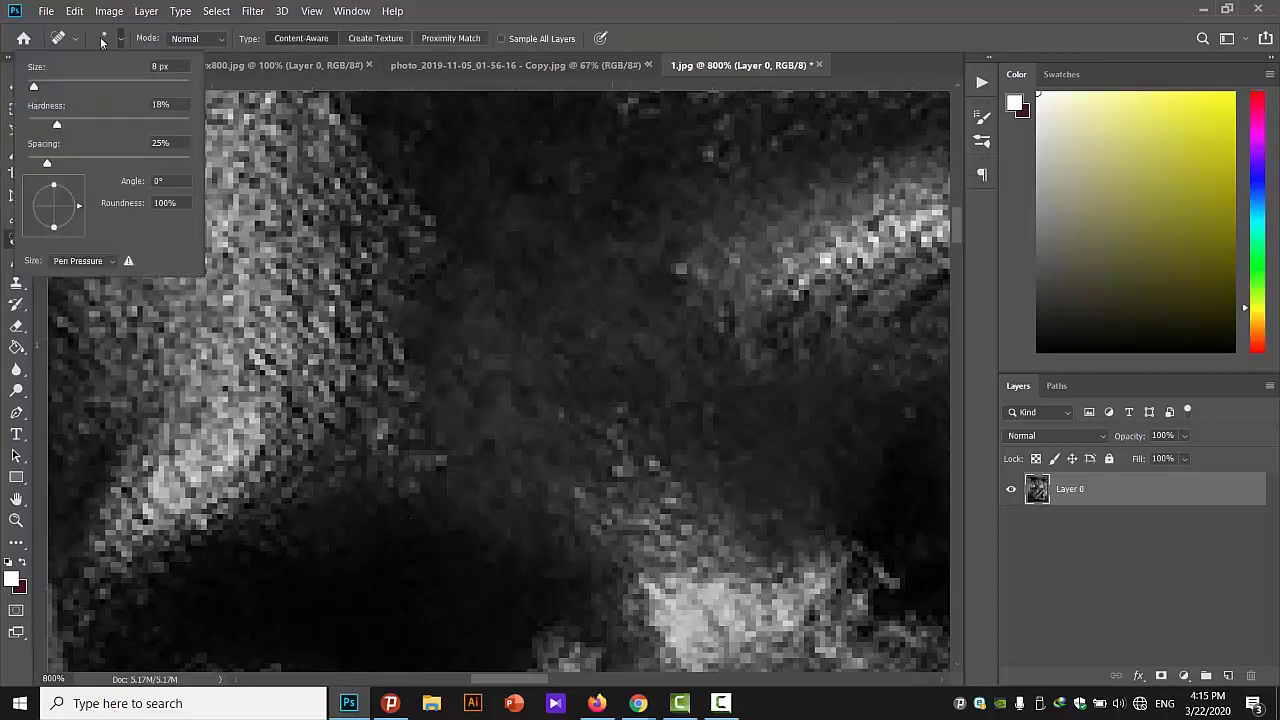
pyautogui.moveTo(57, 124); pyautogui.dragTo(118, 124)
pyautogui.moveTo(46, 163)
pyautogui.mouseDown()
pyautogui.moveTo(103, 163)
pyautogui.moveTo(57, 163)
pyautogui.mouseUp()
pyautogui.click(124, 40)
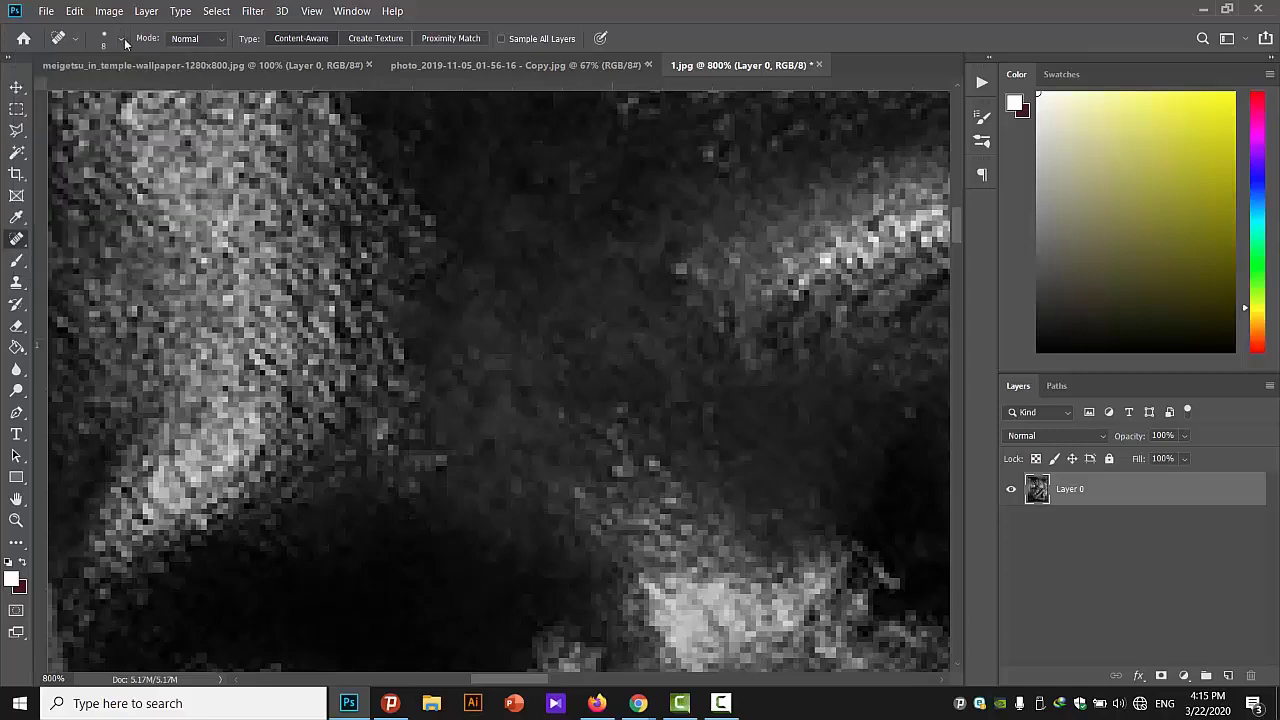
pyautogui.click(188, 39)
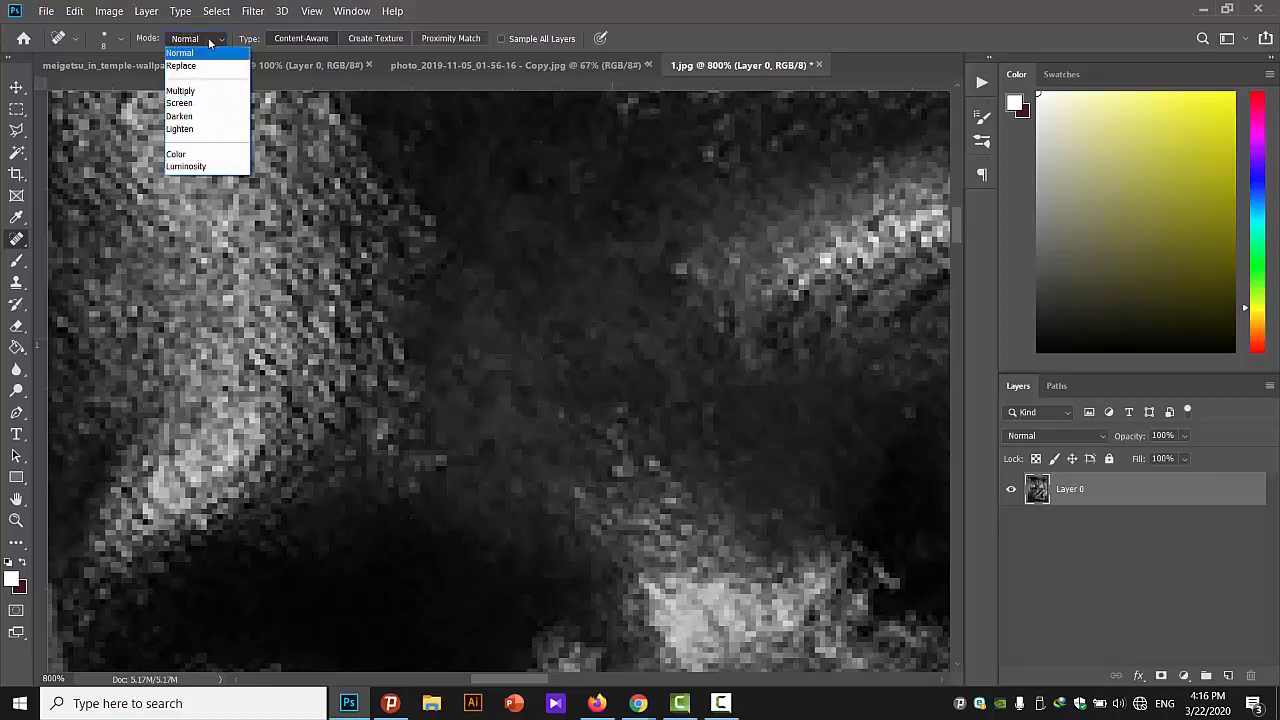
pyautogui.click(208, 37)
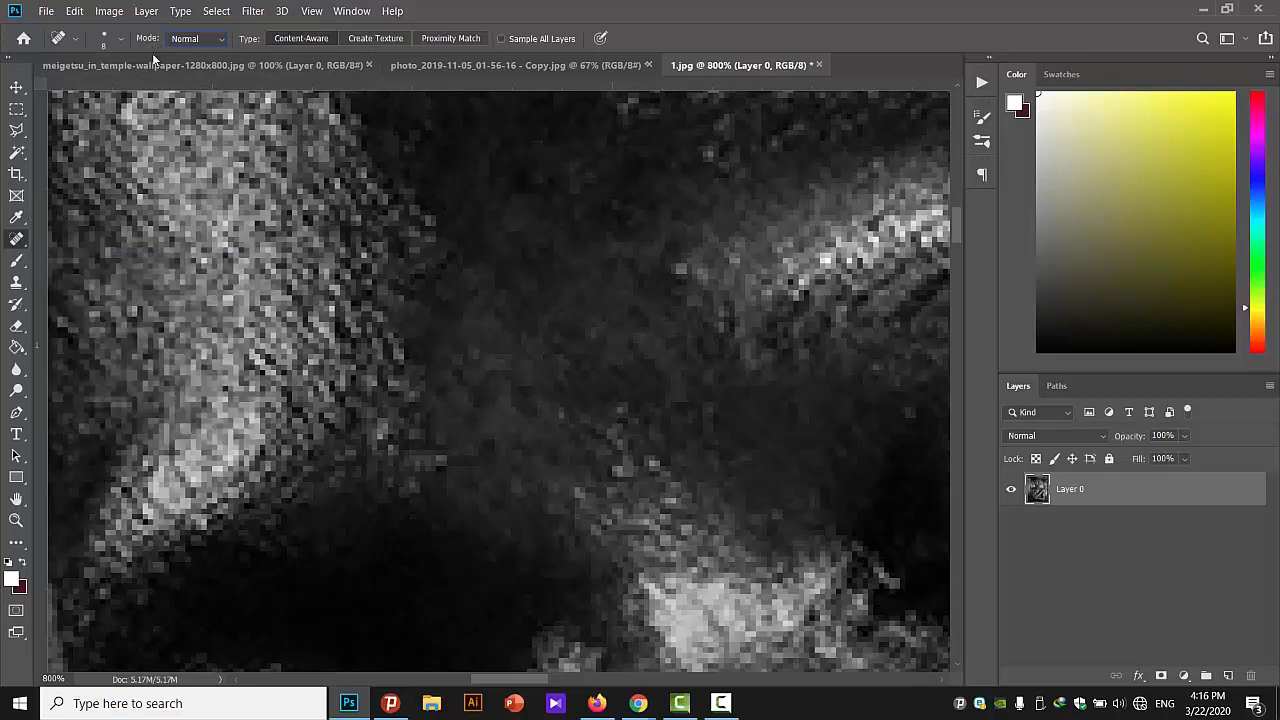
# - Fit the photo on screen, then zoom in on the chest and crossed arm
pyautogui.click(16, 520)
pyautogui.rightClick(316, 300)
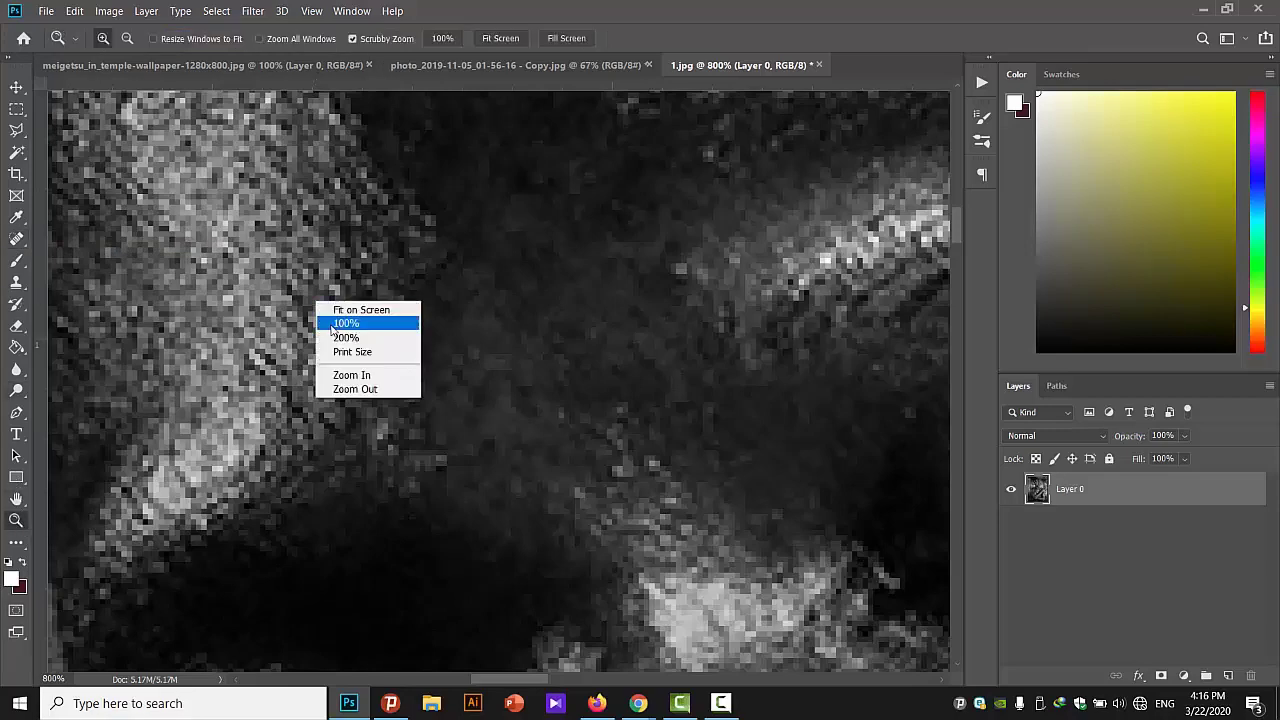
pyautogui.click(340, 310)
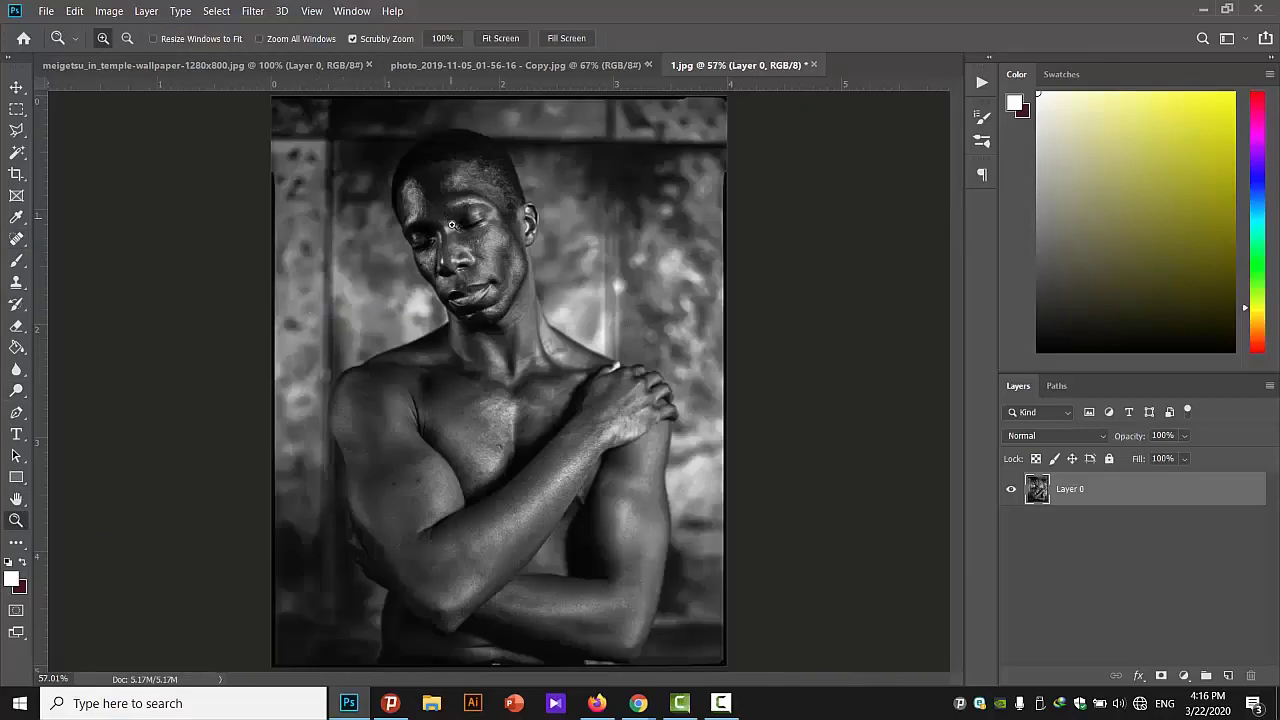
pyautogui.click(425, 495)
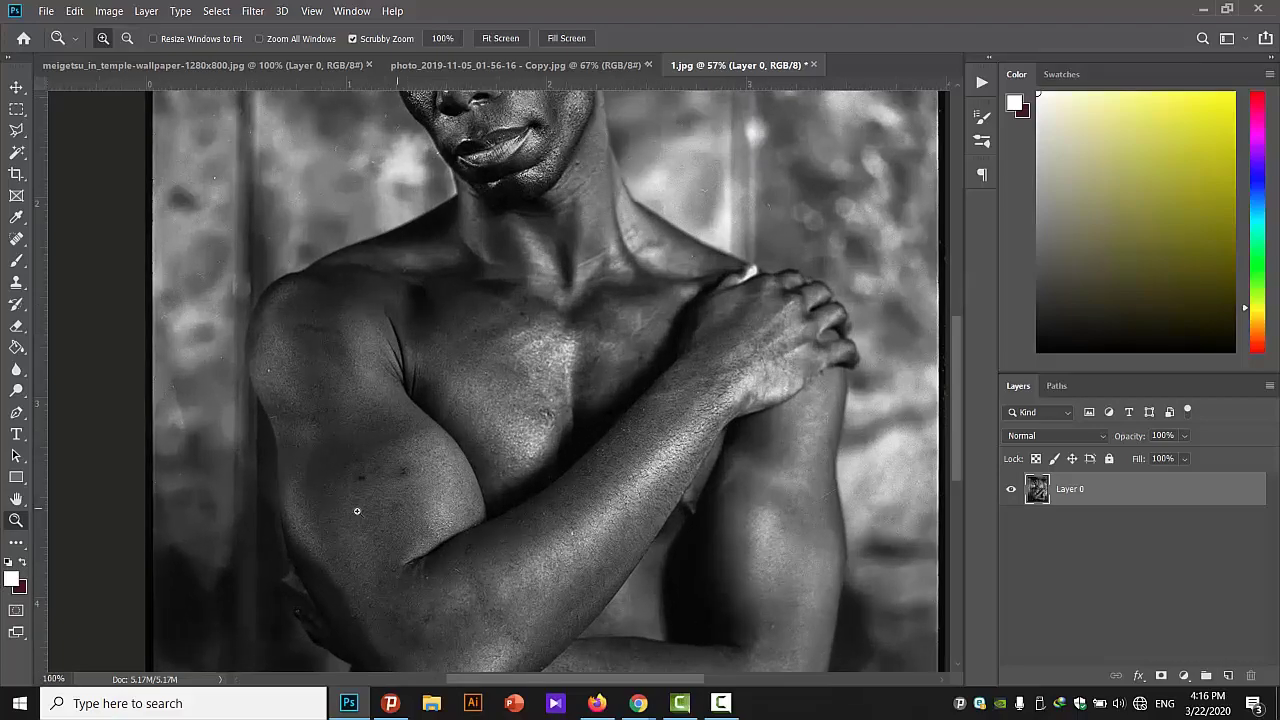